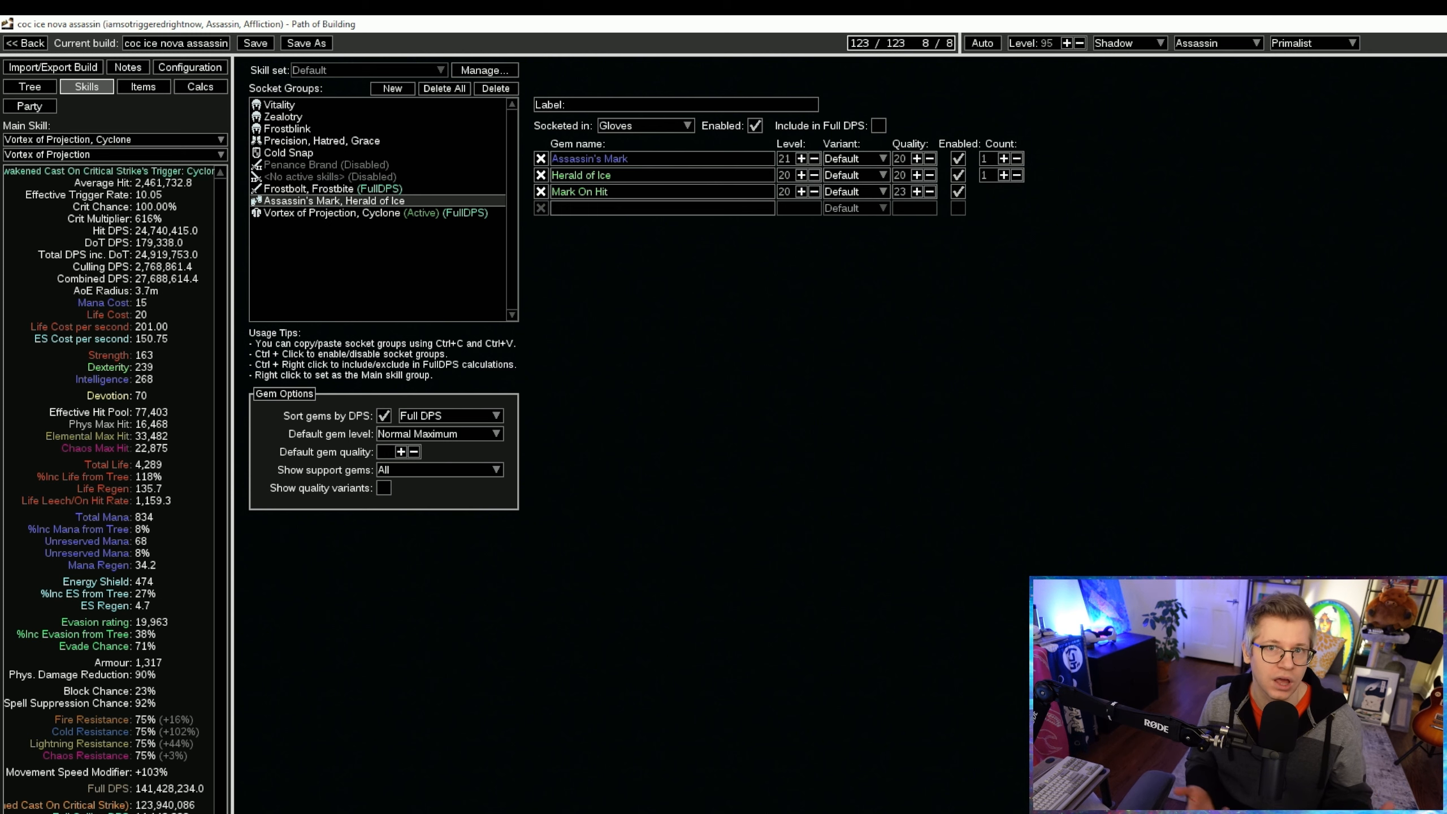
Look through the ice nova assassin build's import/export, skills and passive tree pages
click(64, 68)
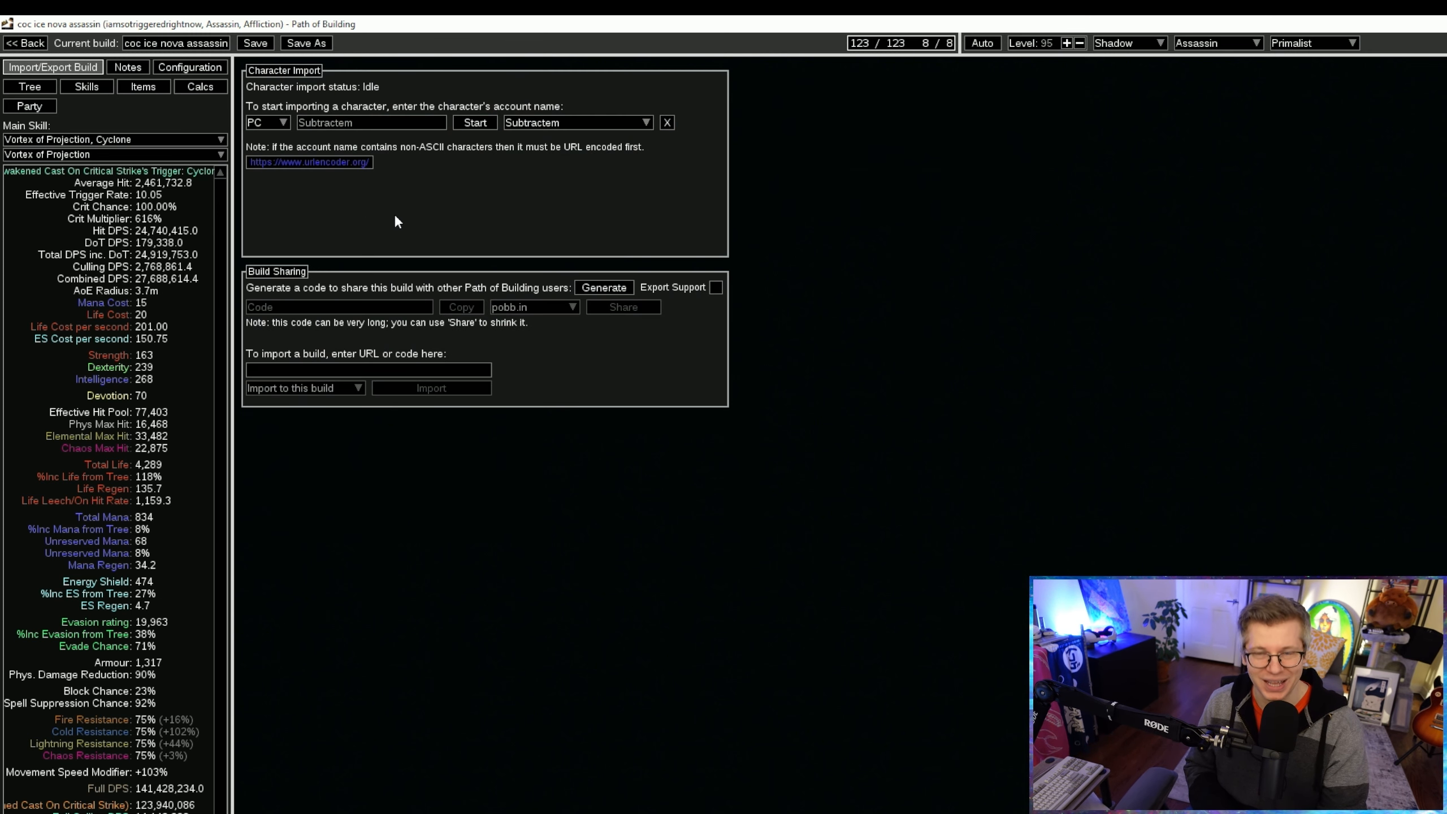
key(ctrl+2)
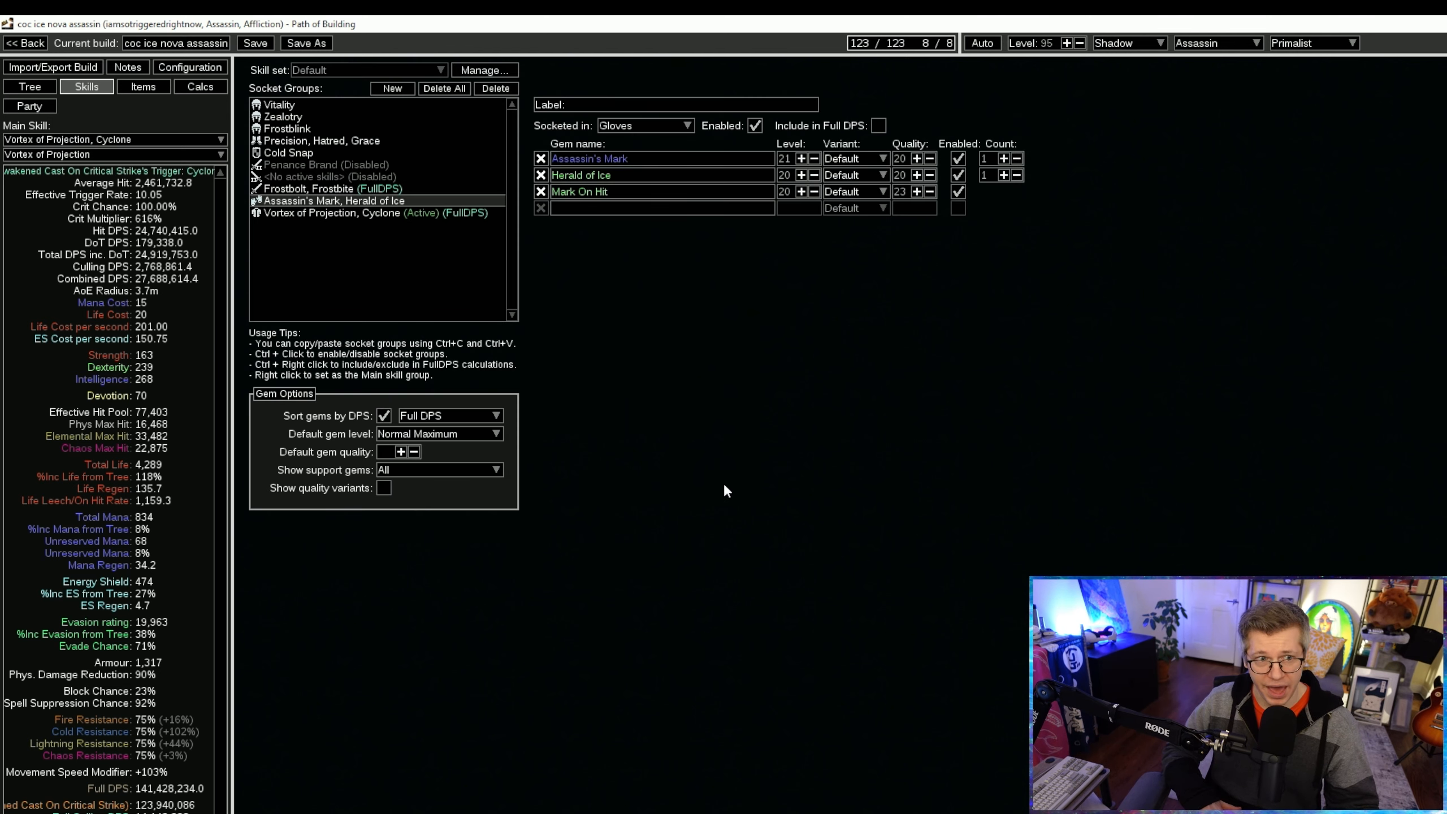
click(30, 89)
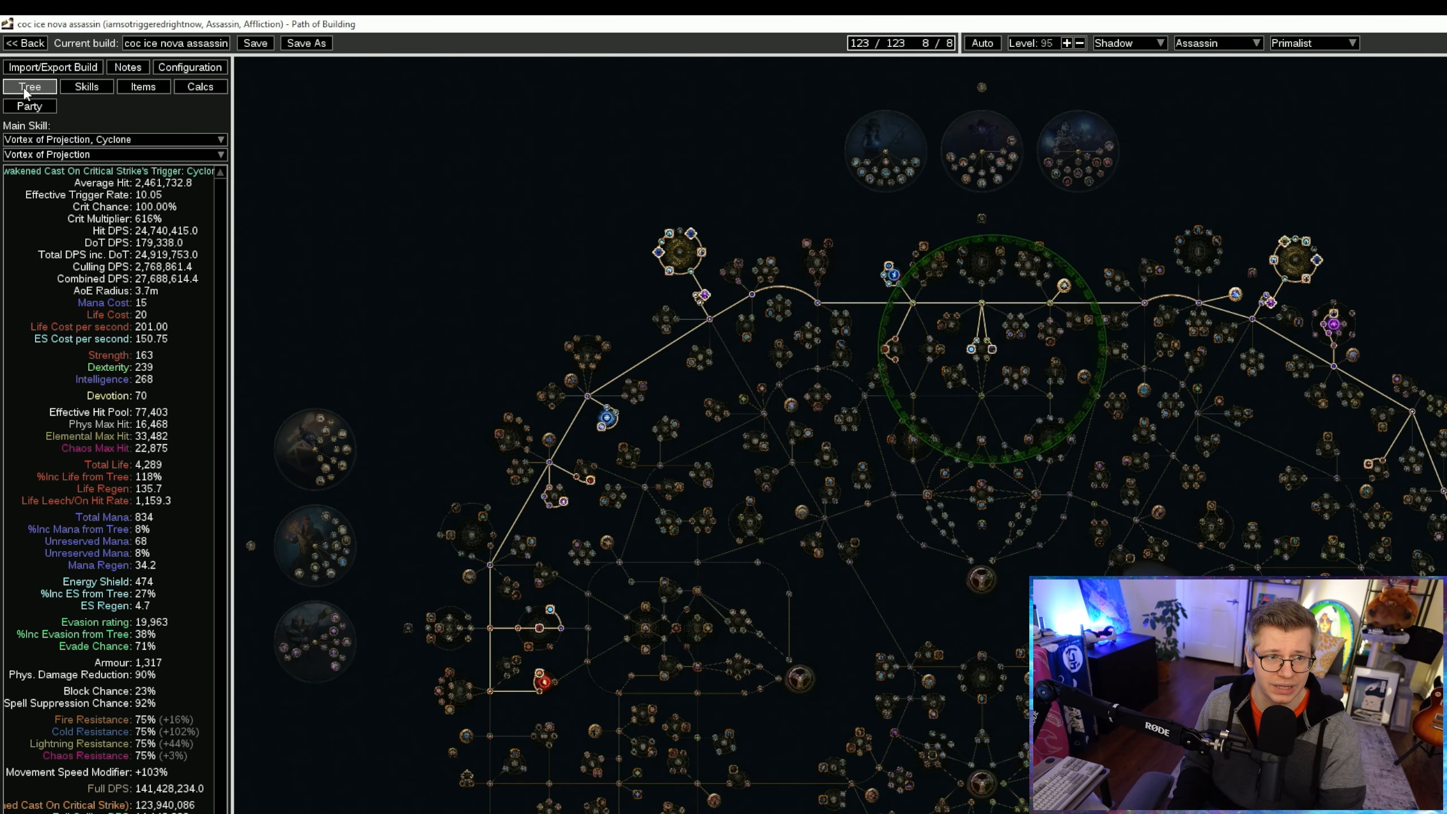
click(84, 90)
key(ctrl+3)
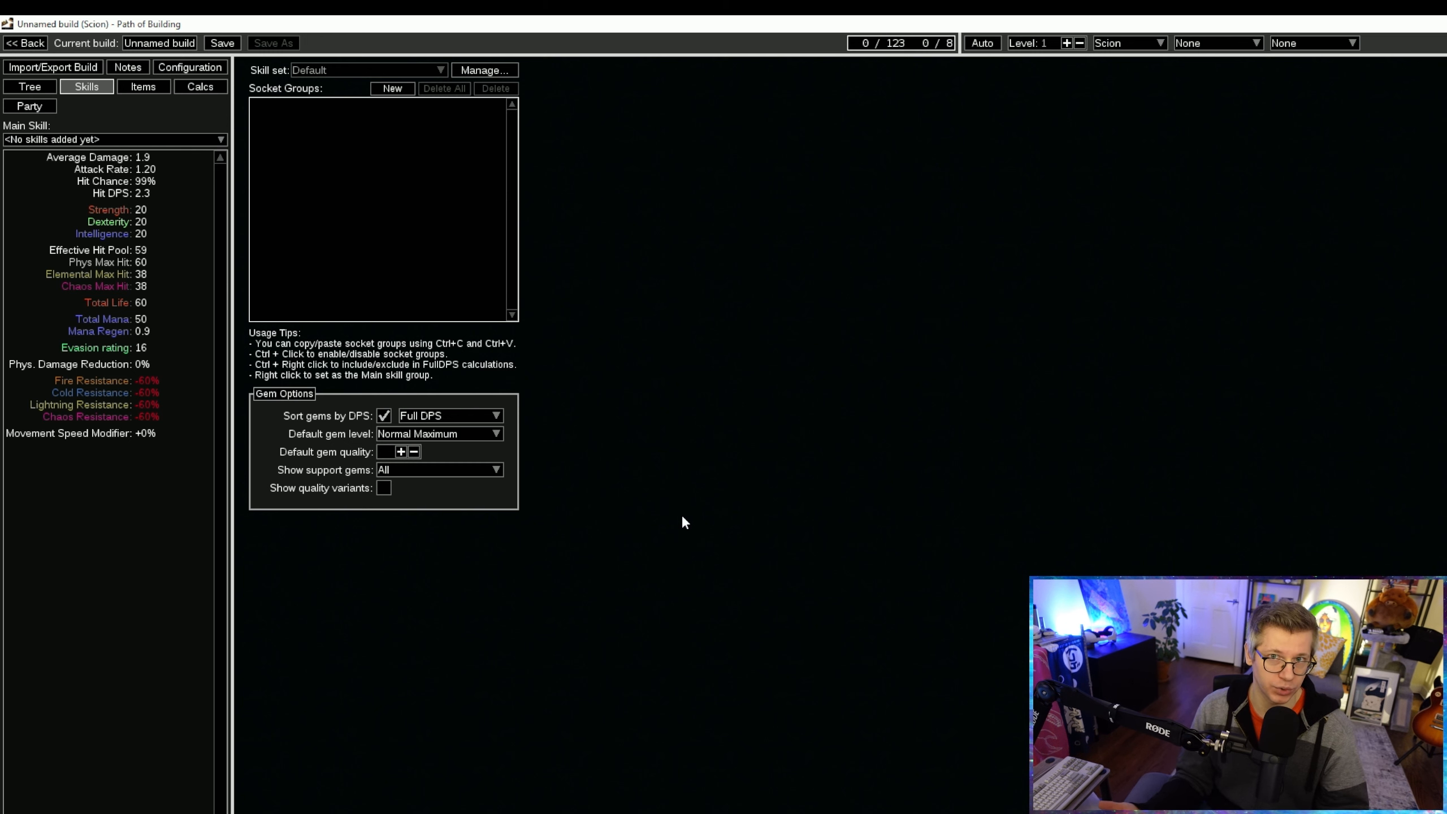
Create a new skill set named "Campaign Leveling Set" in the unnamed build
click(485, 70)
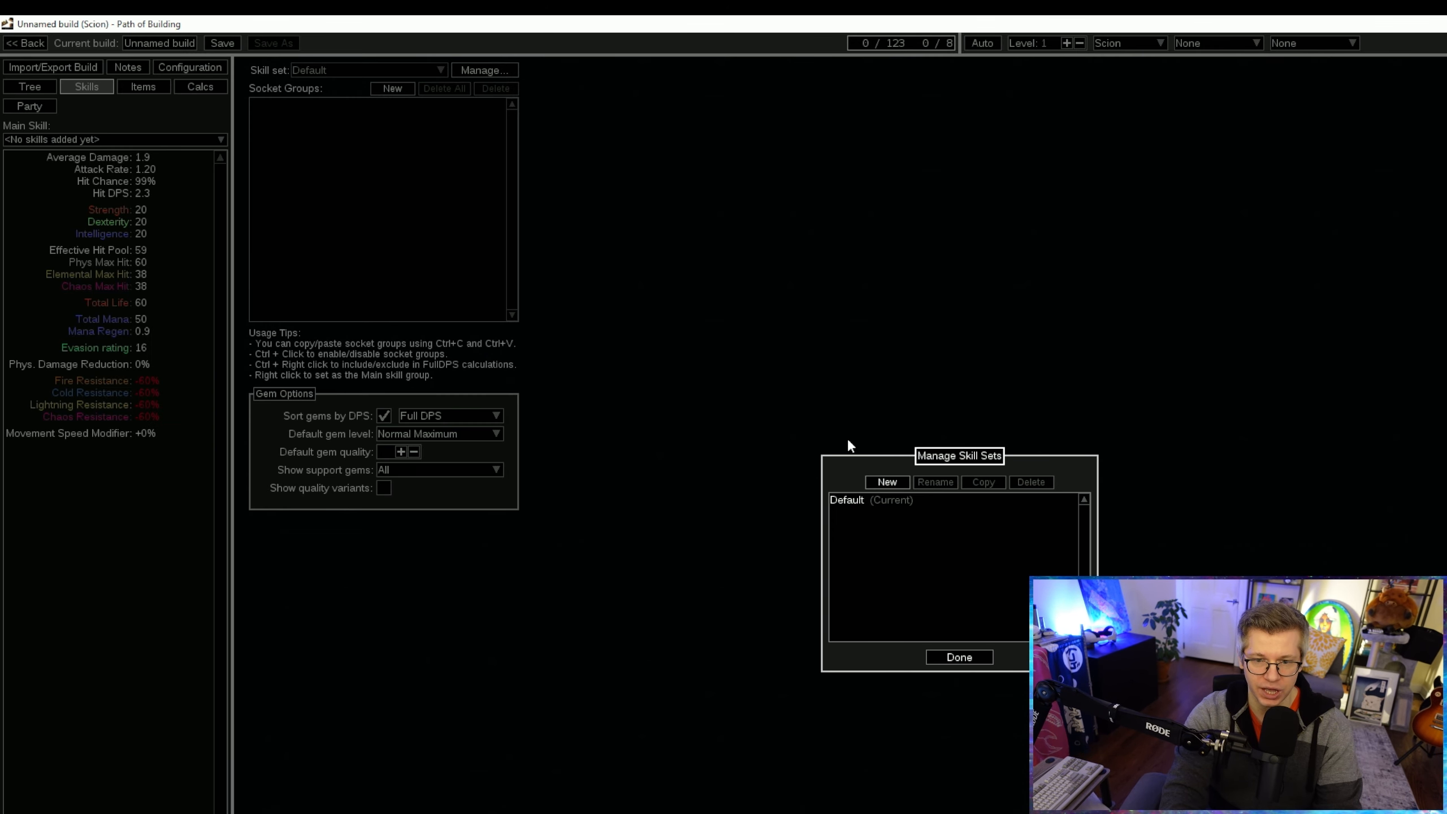
click(892, 484)
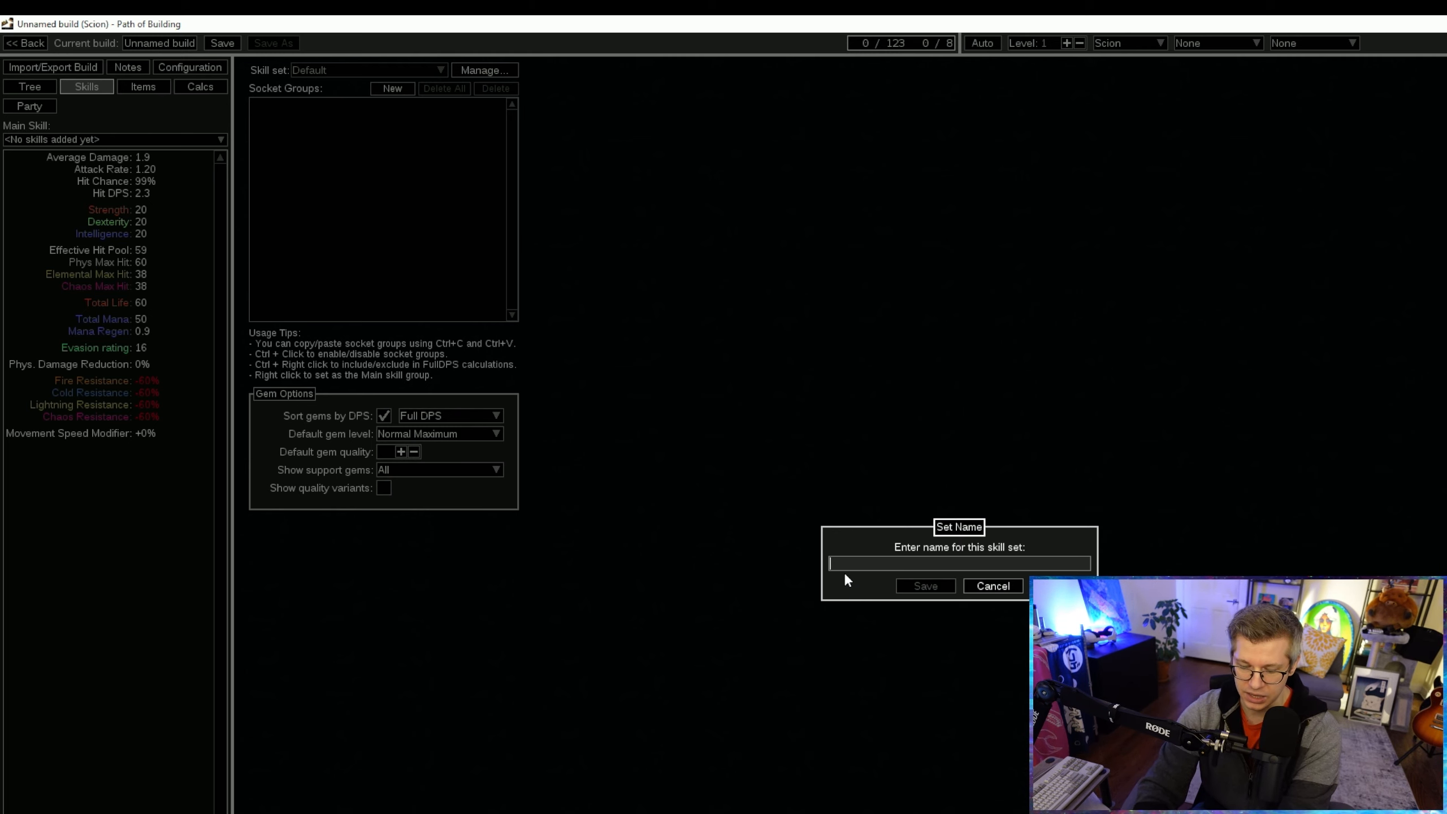
text(Campaig)
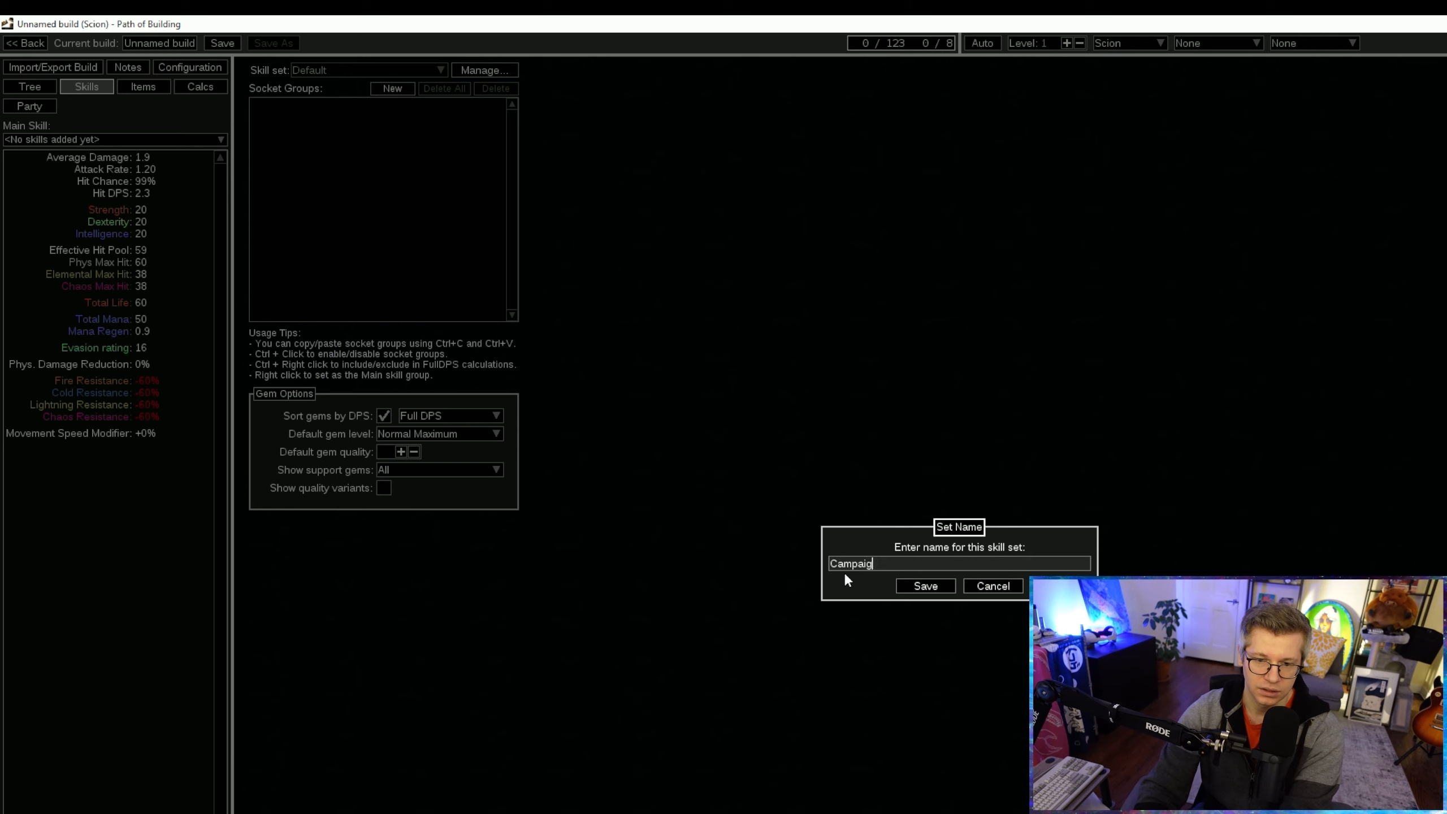
text(n Leveling Set)
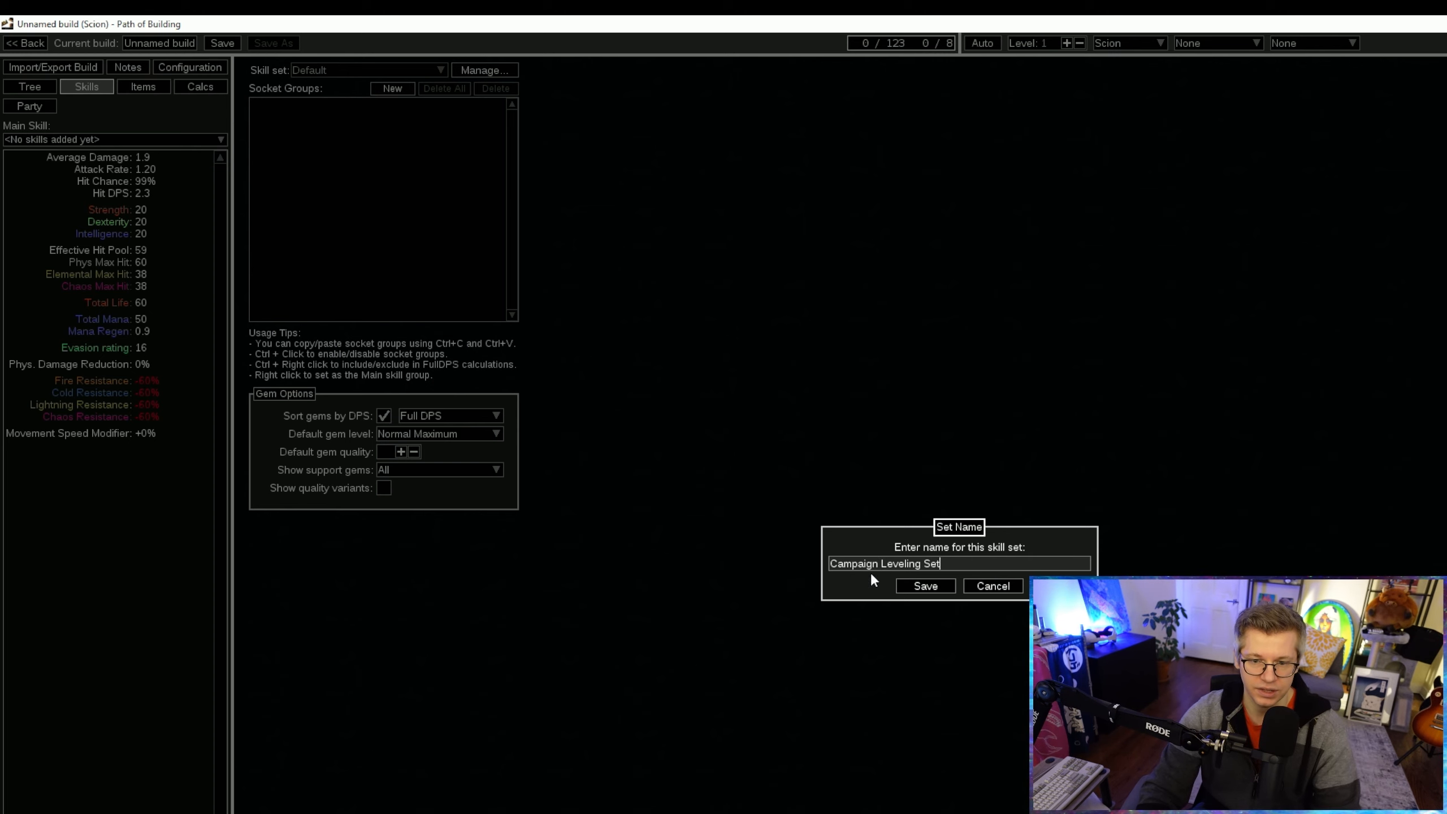
click(925, 586)
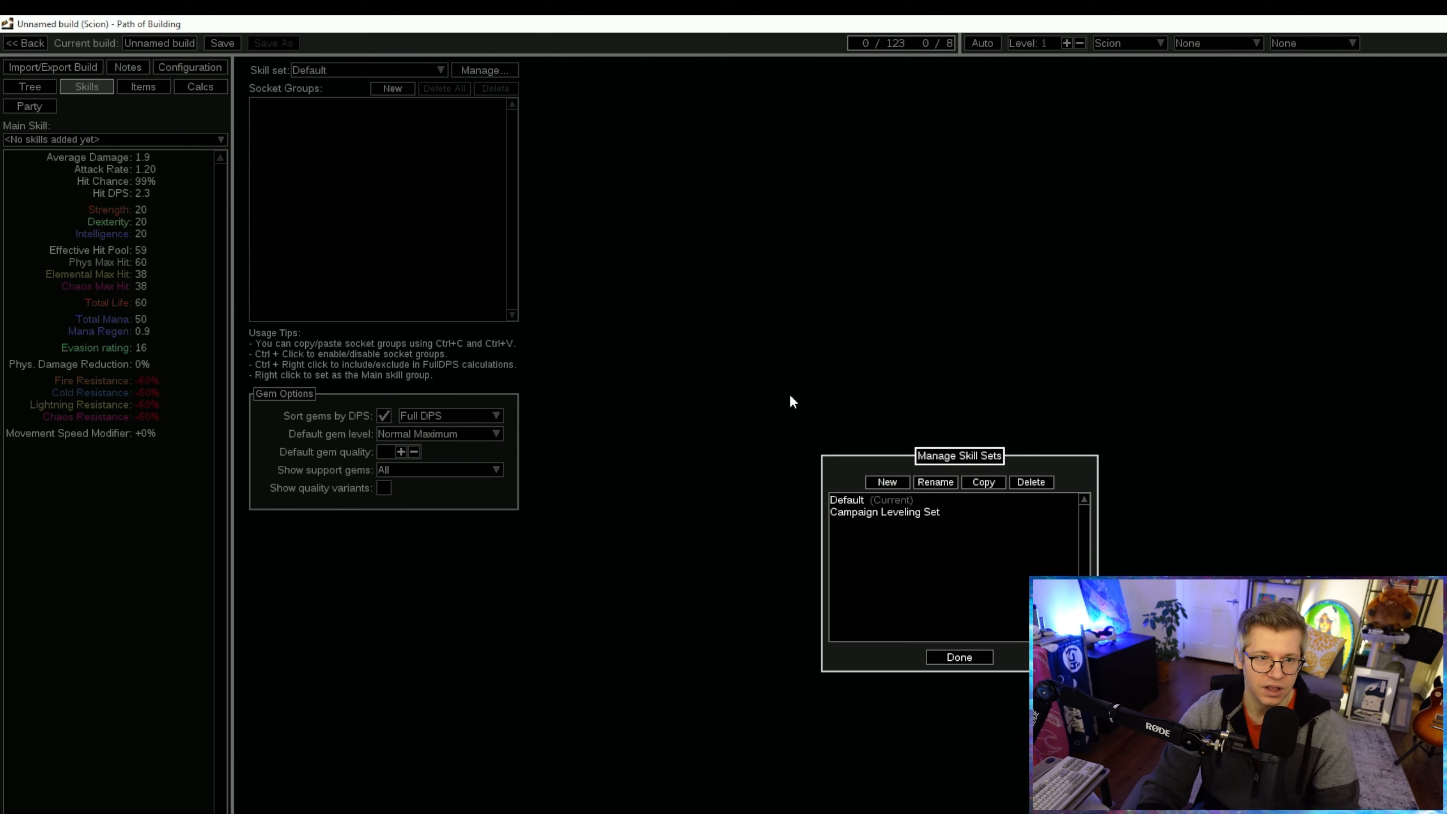
Create two more skill sets named "Early endgame" and "Giga endgame"
click(885, 482)
text(Early endgame)
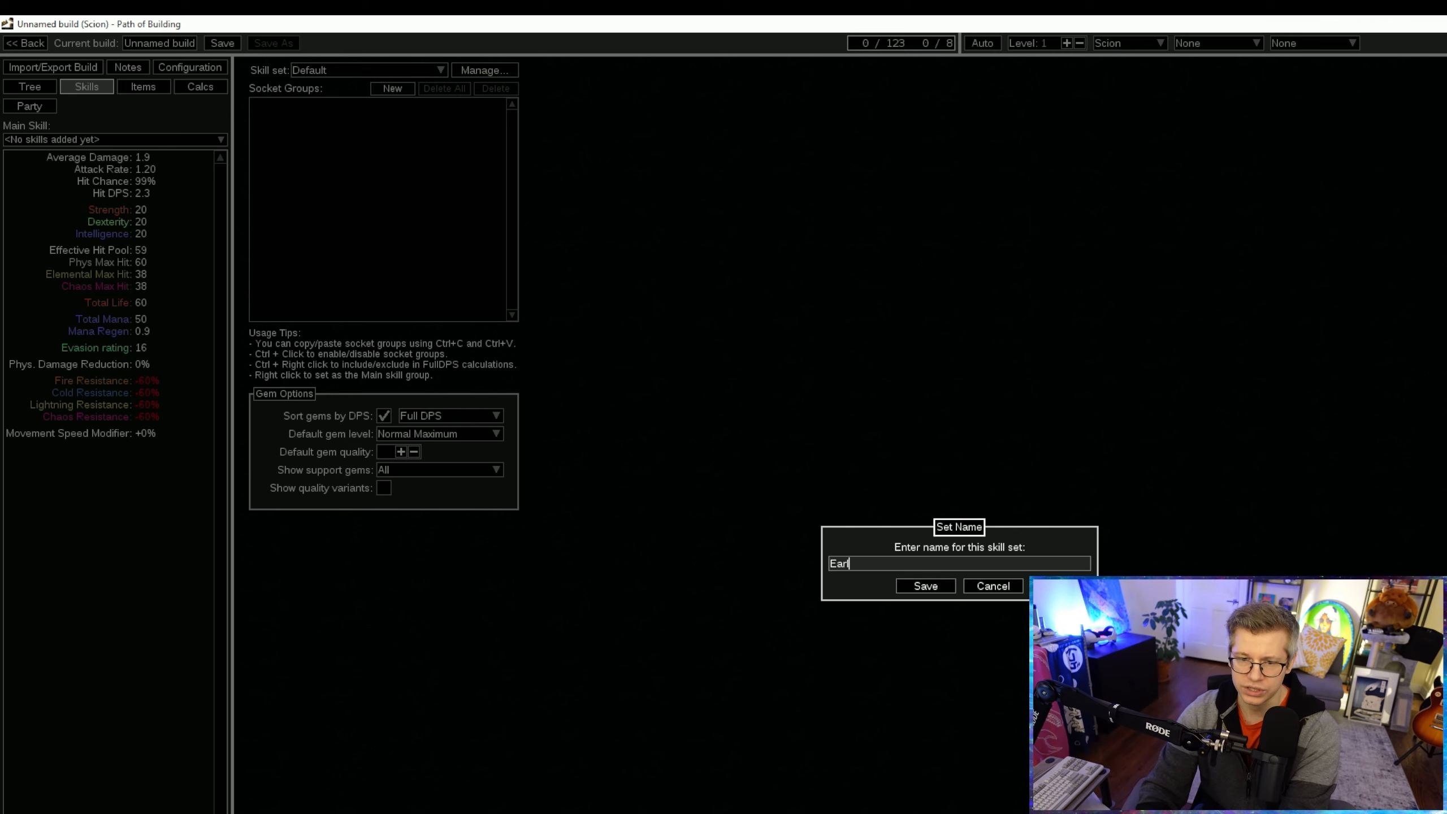
click(925, 586)
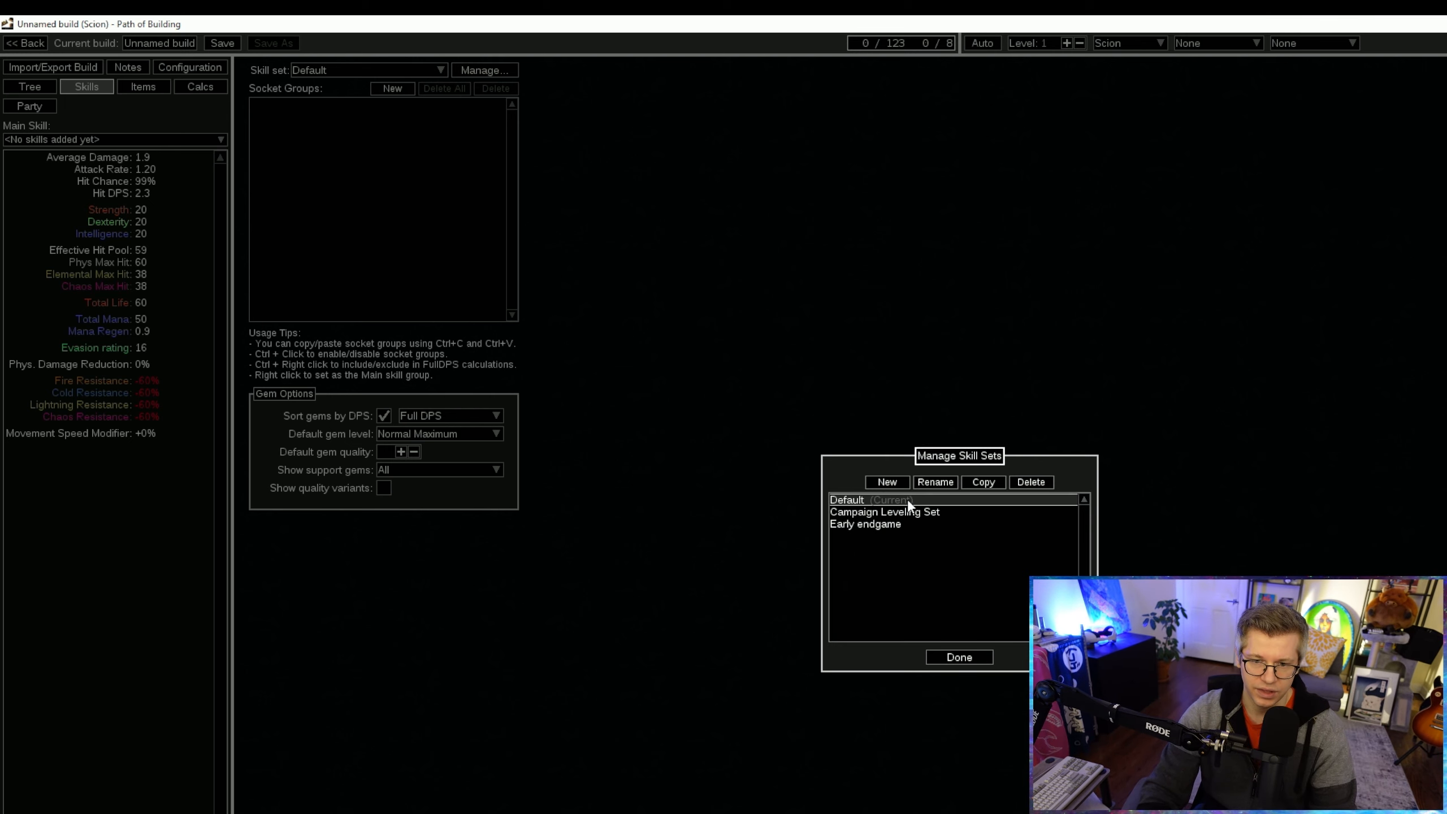
click(885, 482)
text(Giga endgame)
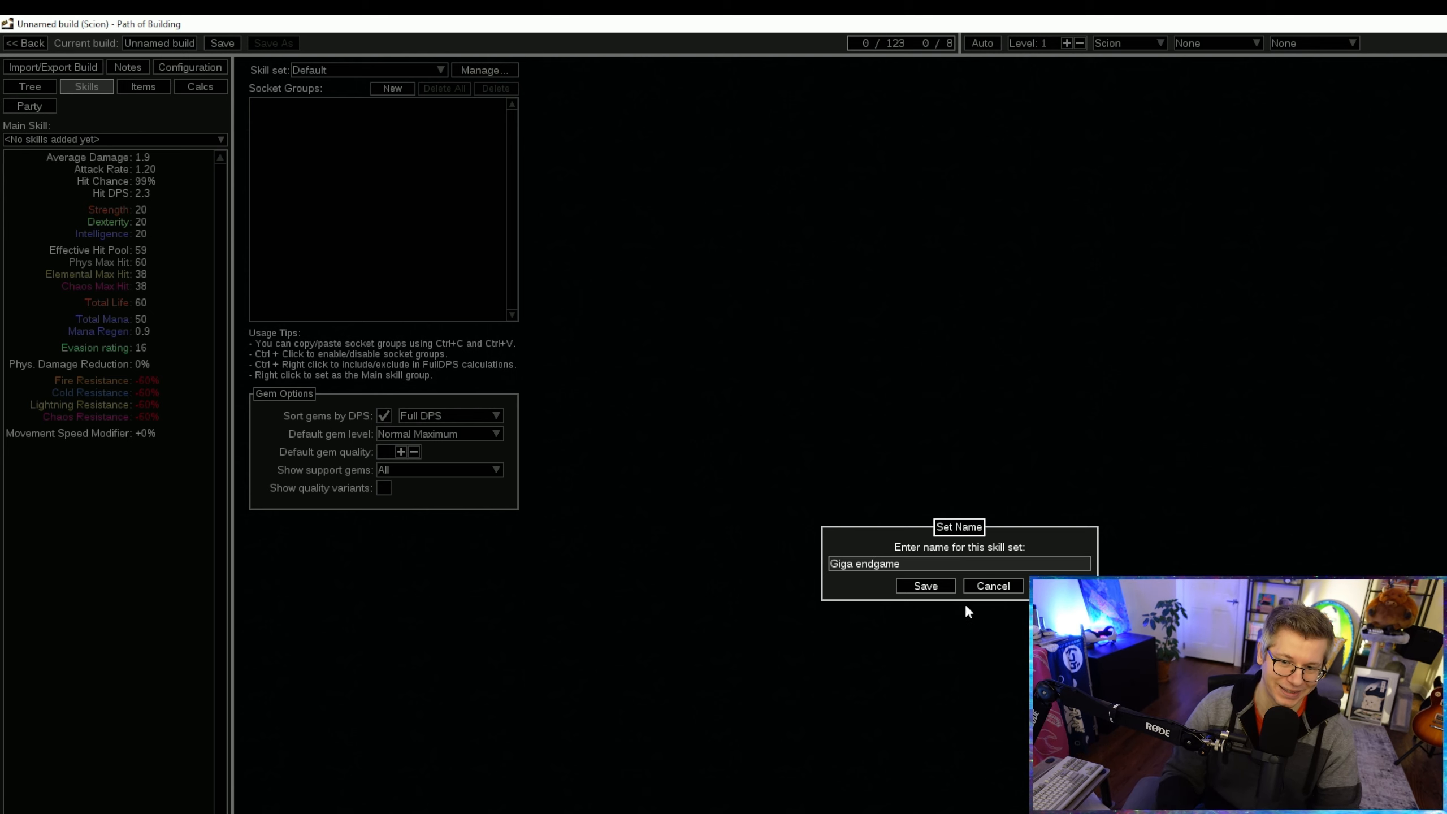
click(925, 586)
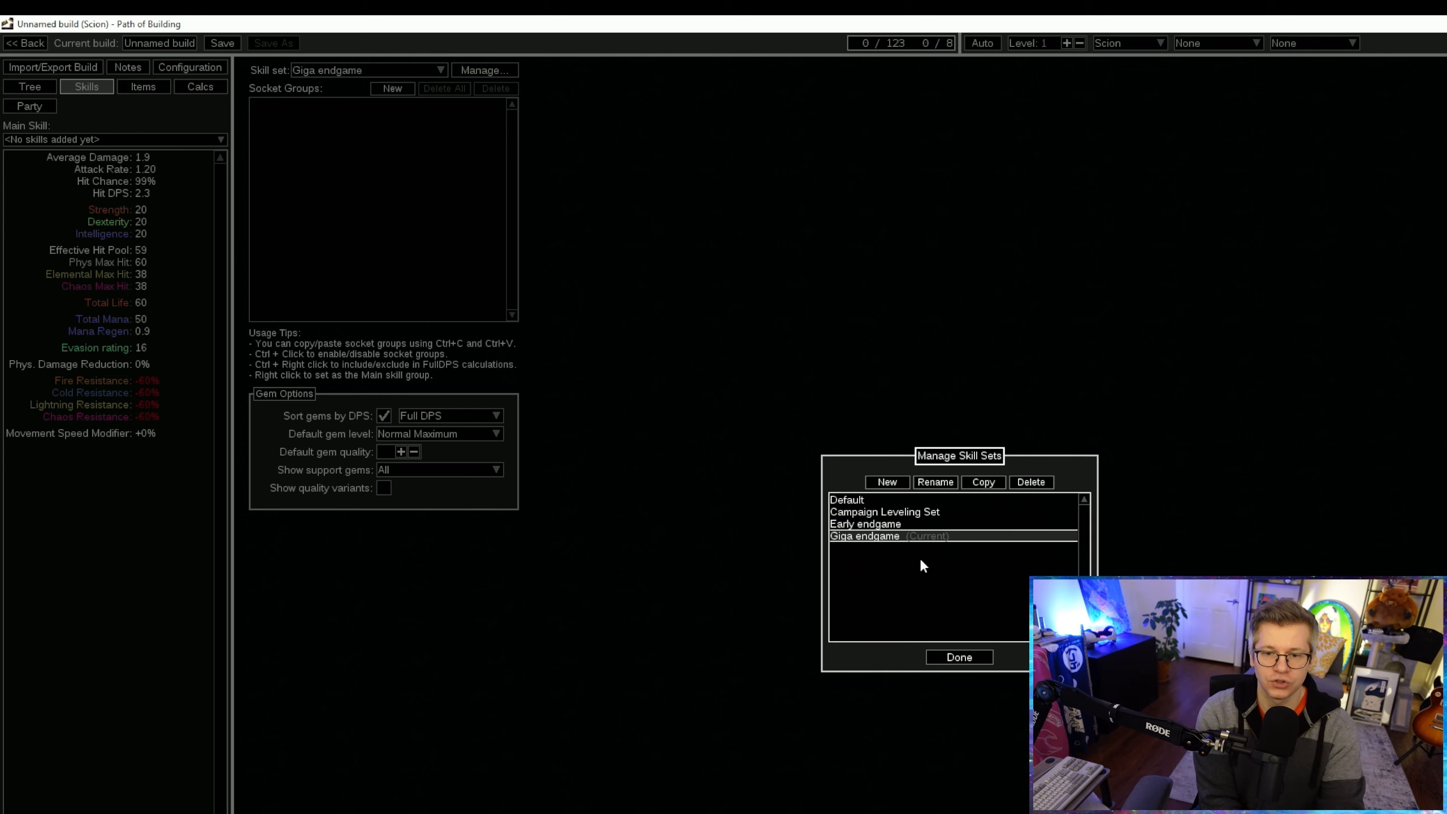
Make "Early endgame" the current skill set and close the skill set manager
double_click(867, 515)
double_click(872, 526)
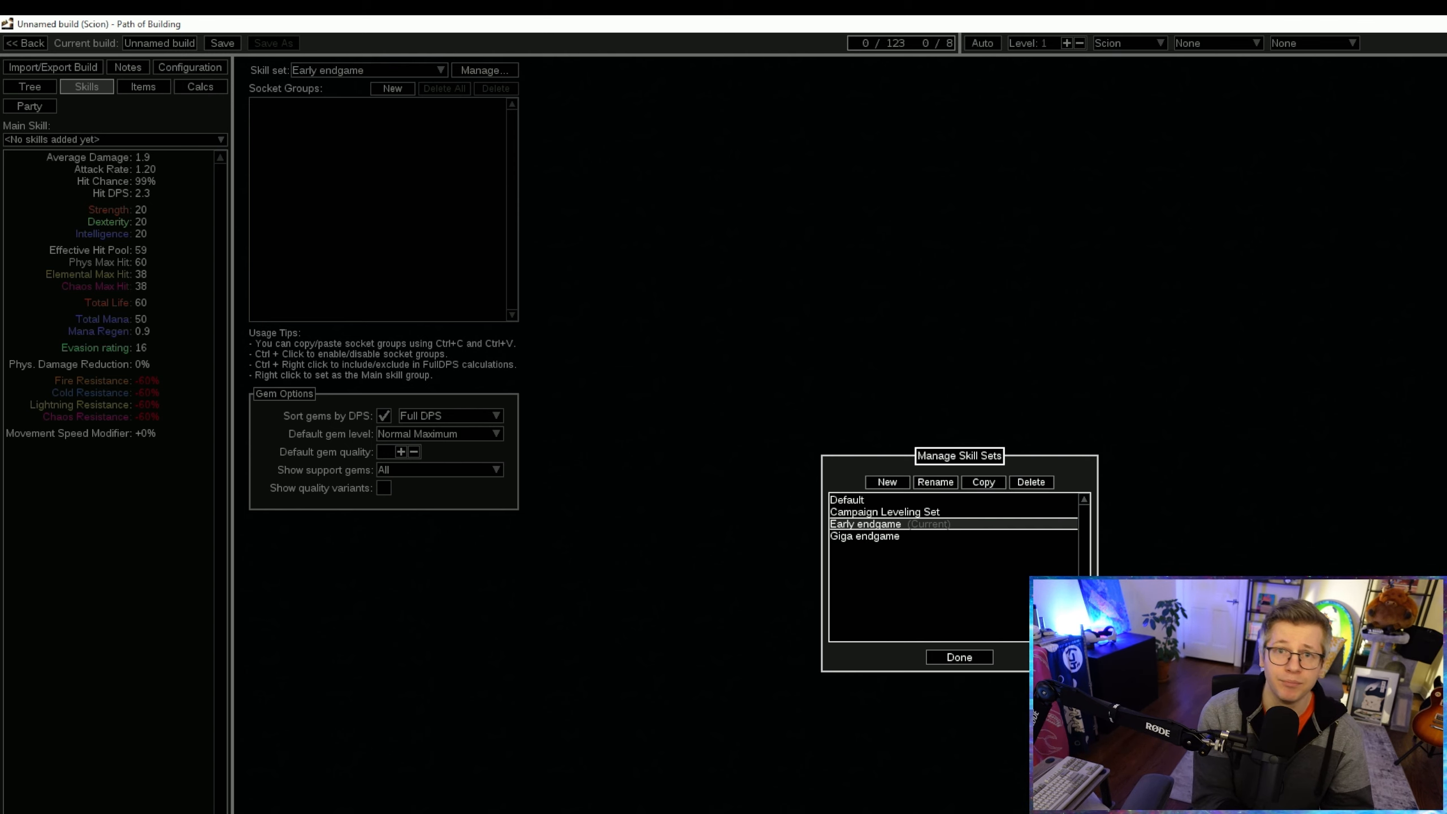
key(Escape)
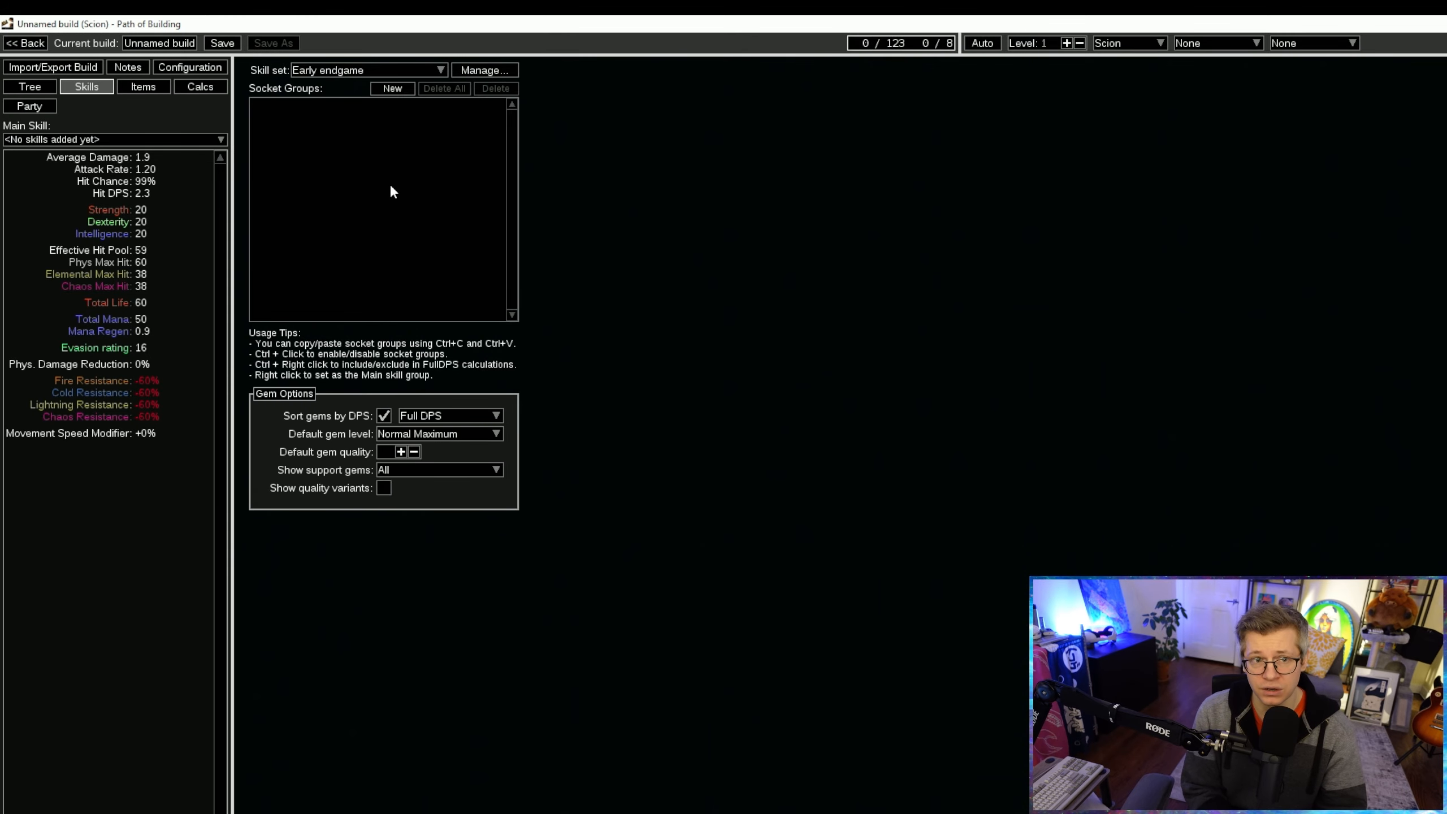
Create a socket group in the Early endgame set and add the Enlighten support gem to it
click(391, 89)
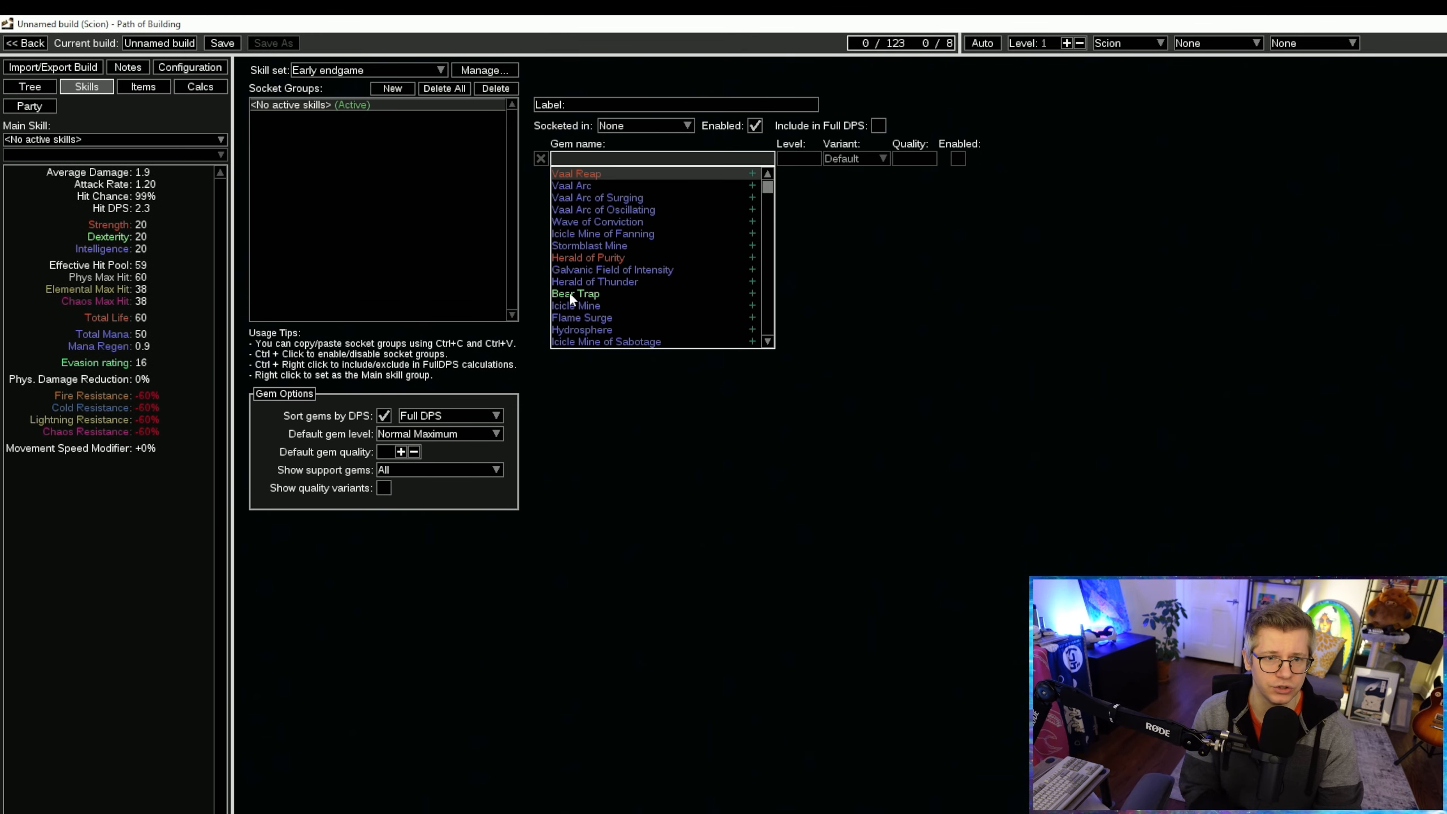
click(617, 106)
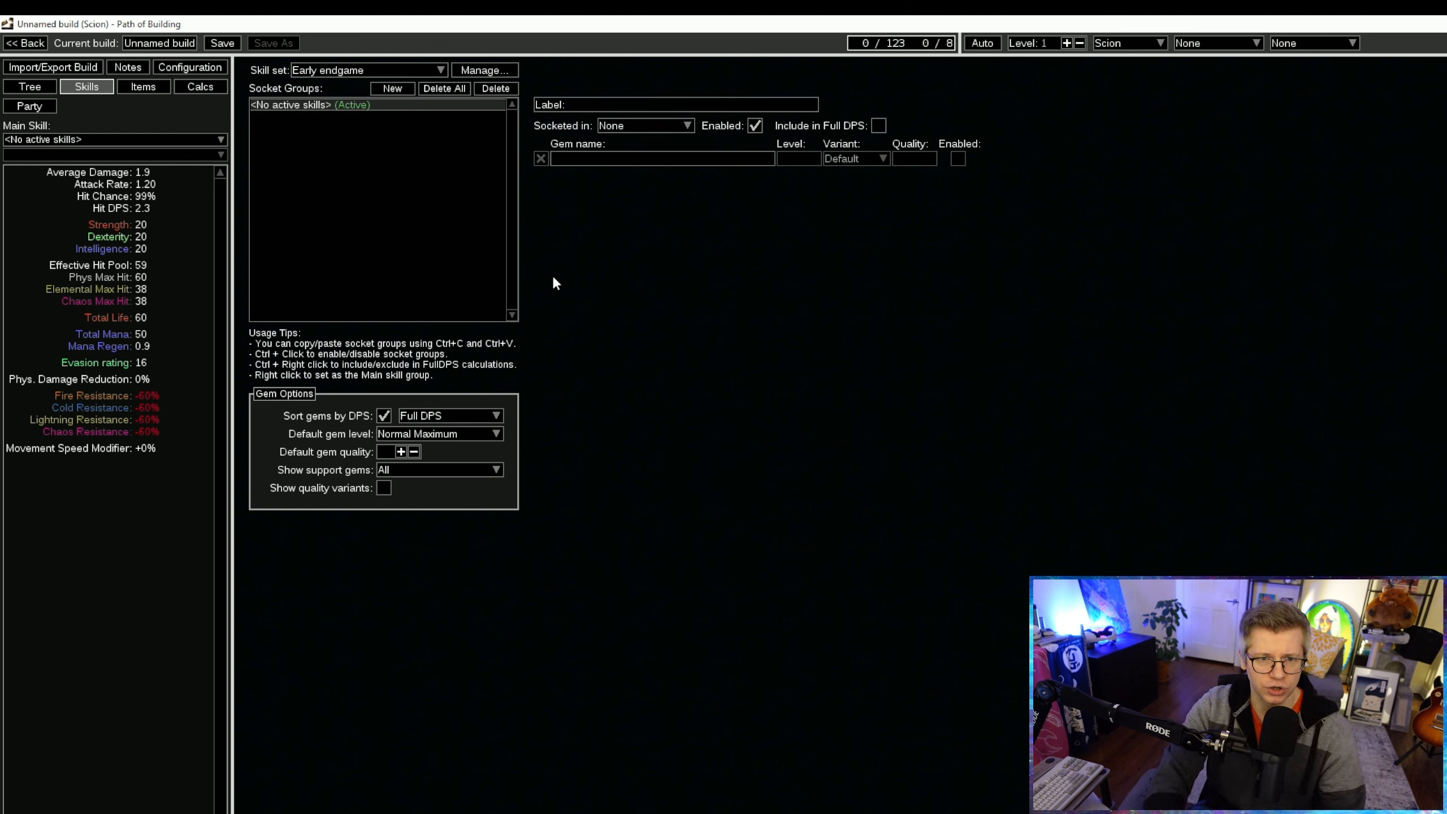
click(579, 156)
text(enligh)
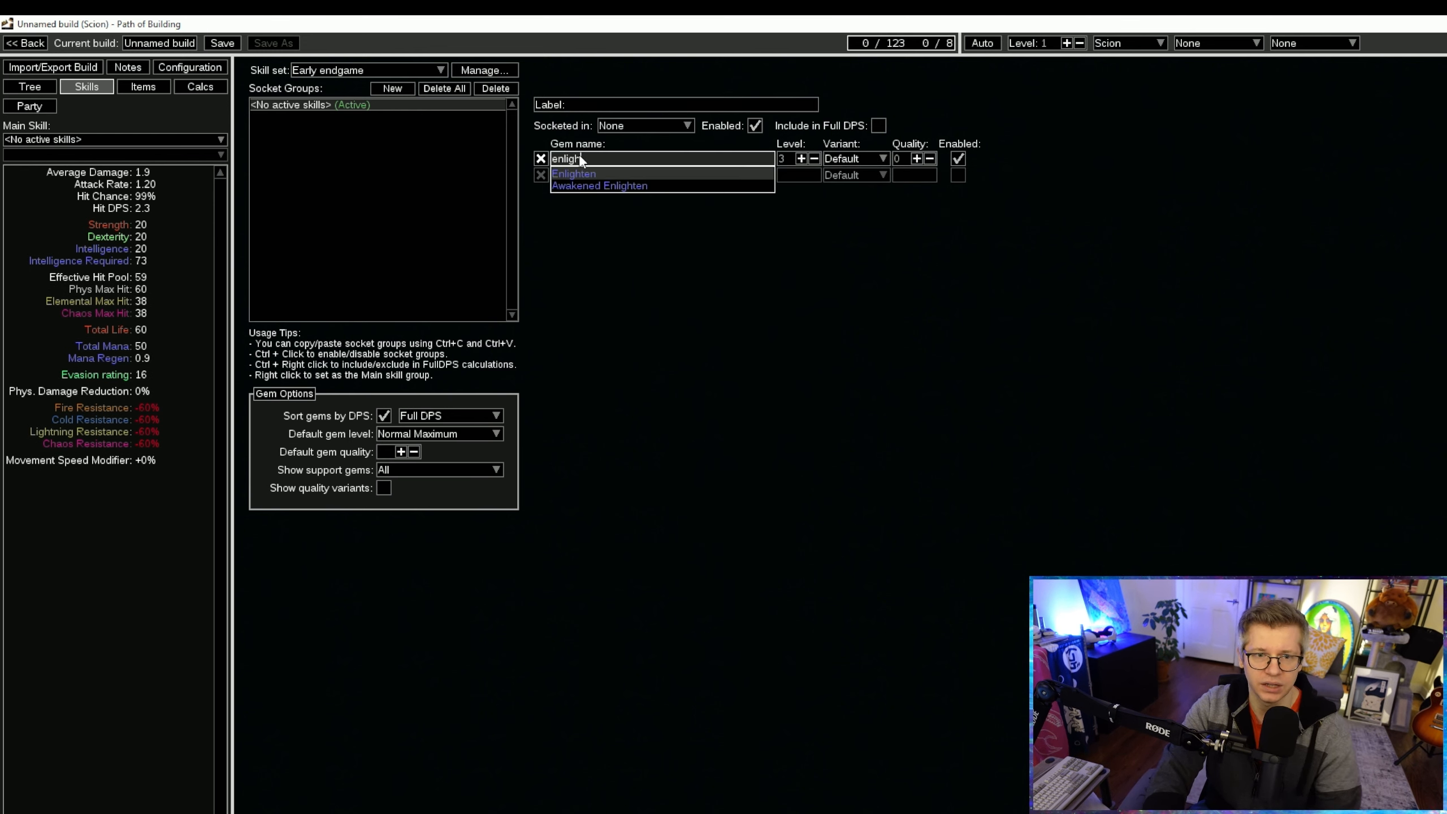
click(580, 174)
click(1070, 281)
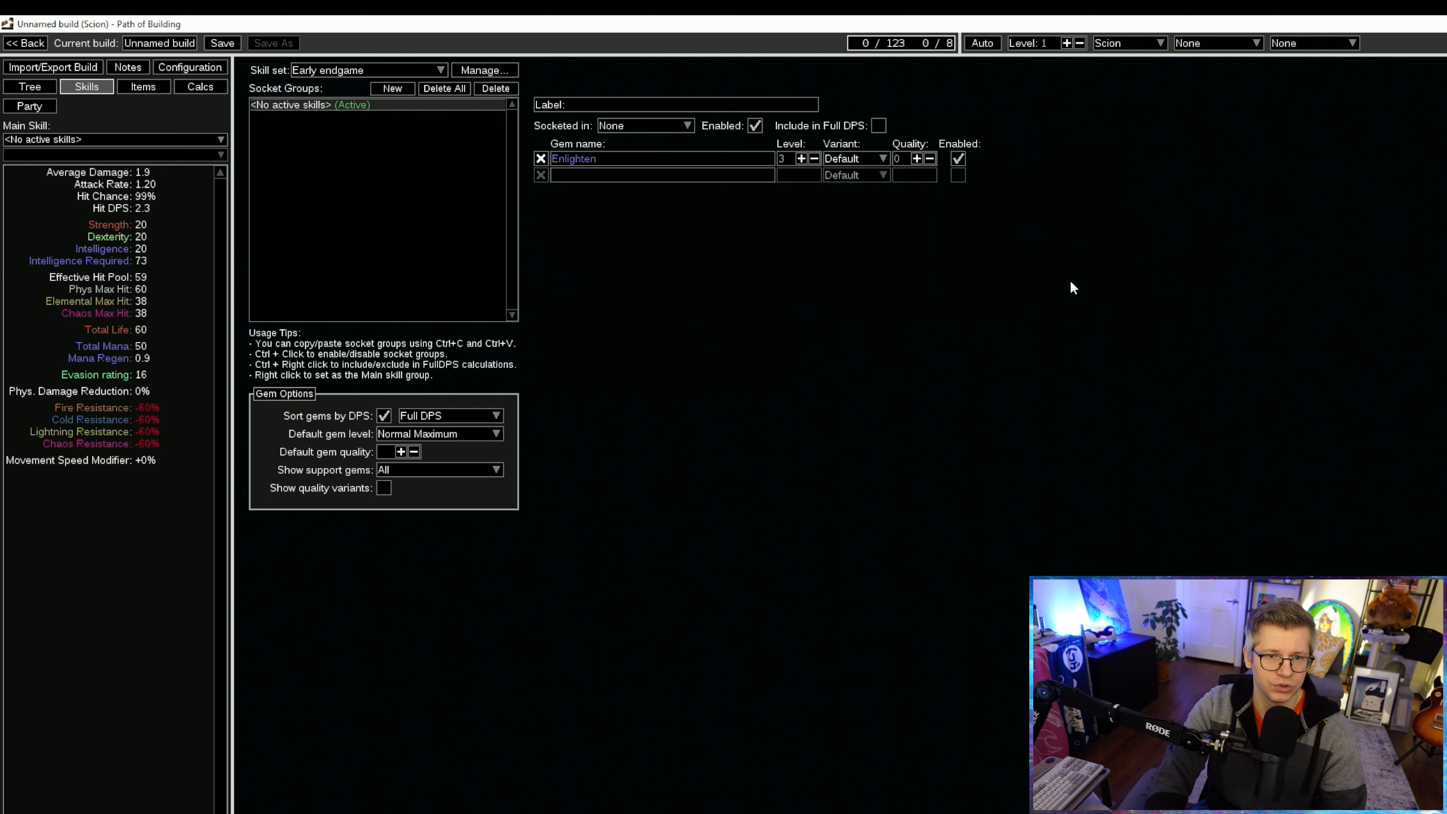
click(292, 212)
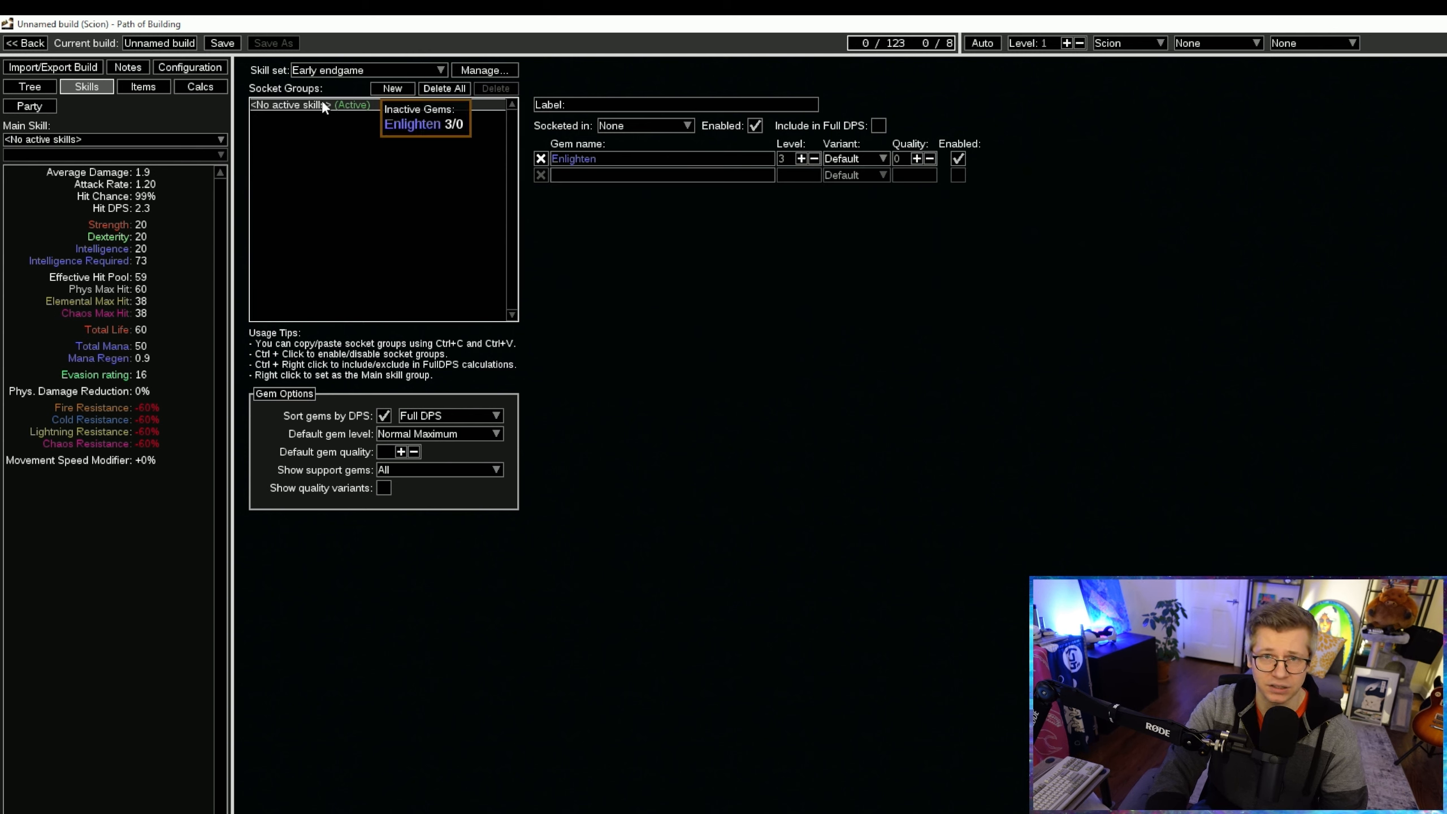
Add the Grace gem to the Enlighten socket group and label the group "Auras"
click(633, 174)
text(grace)
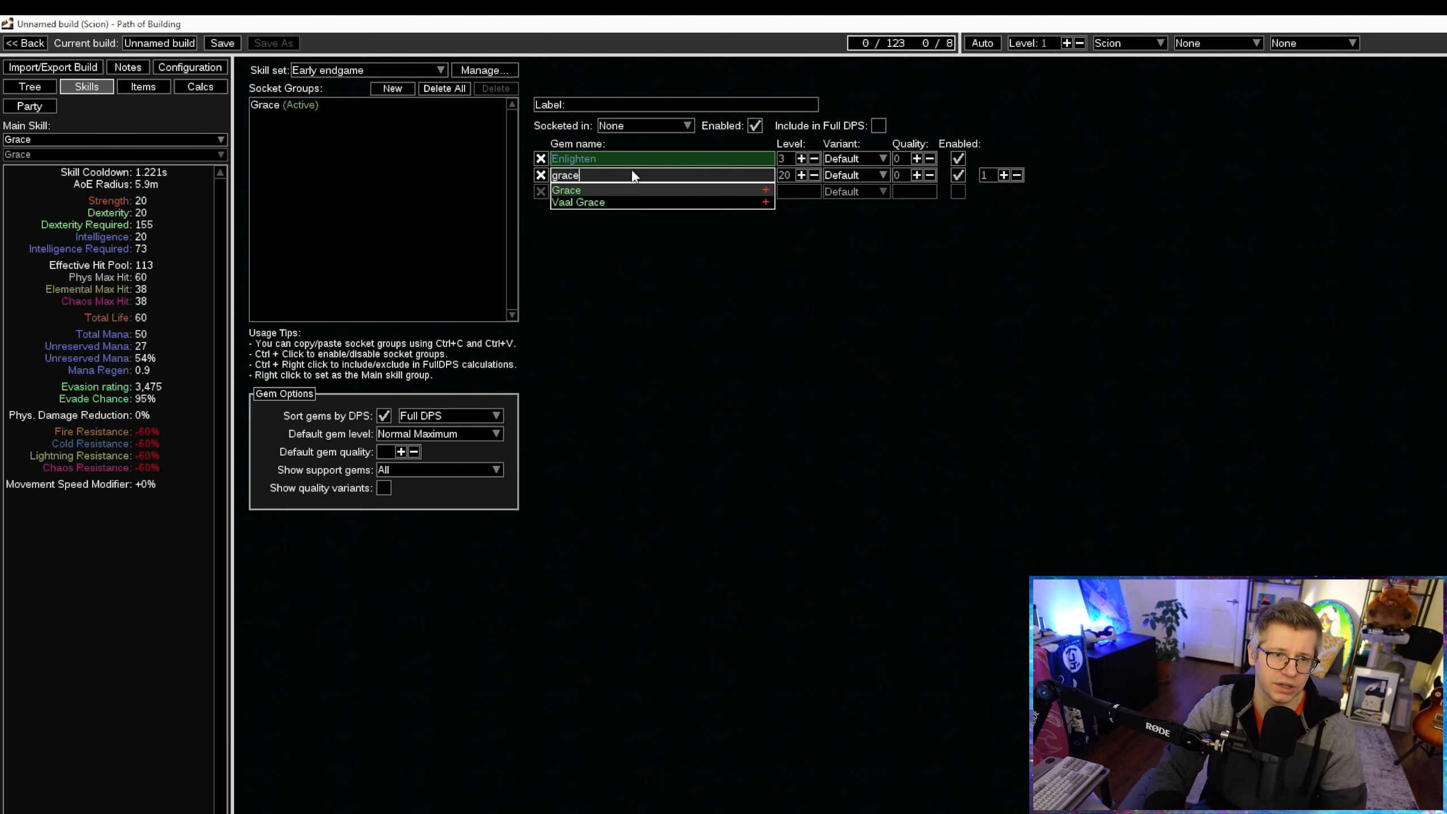
key(Return)
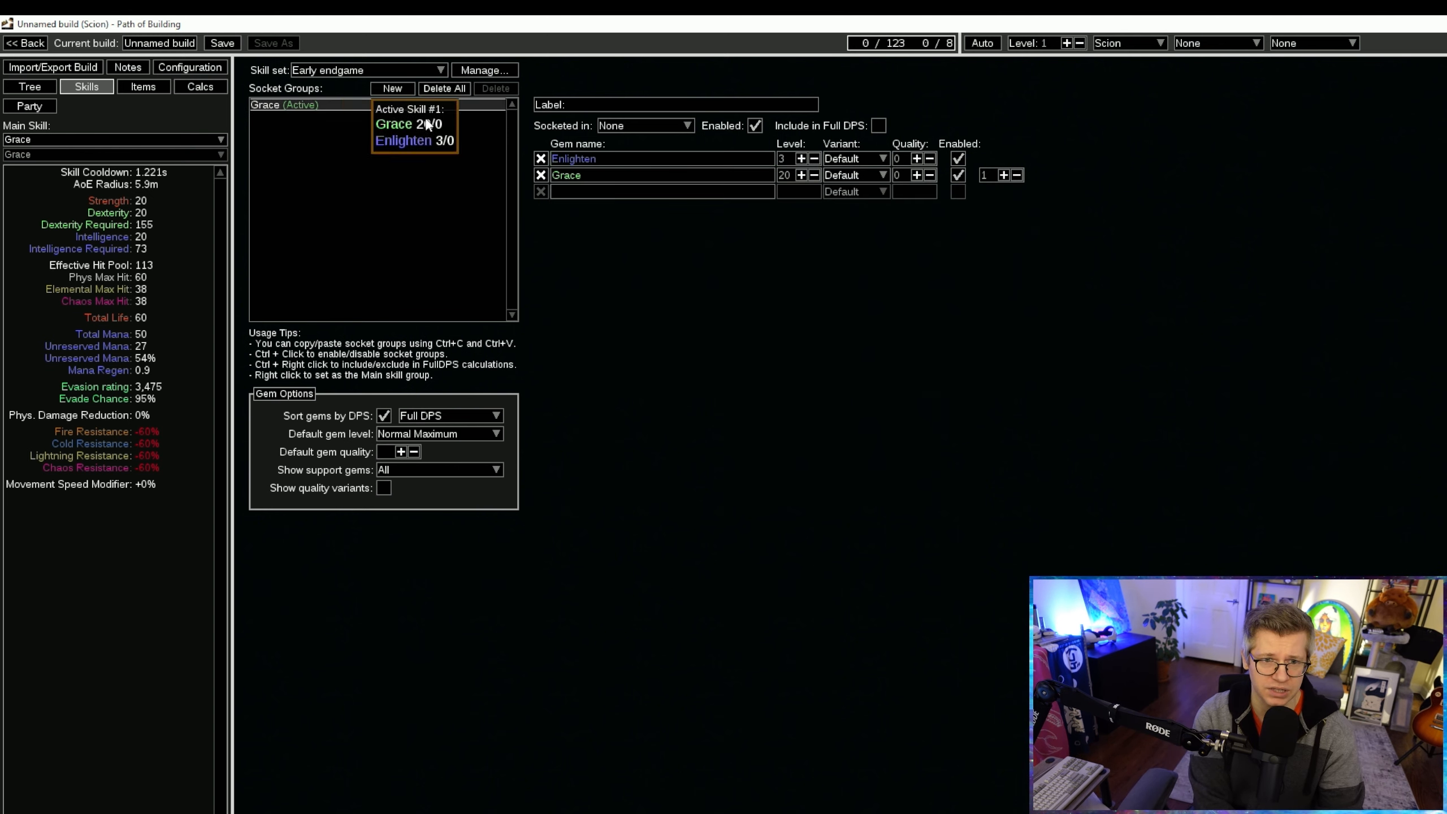
click(607, 109)
text(Auras)
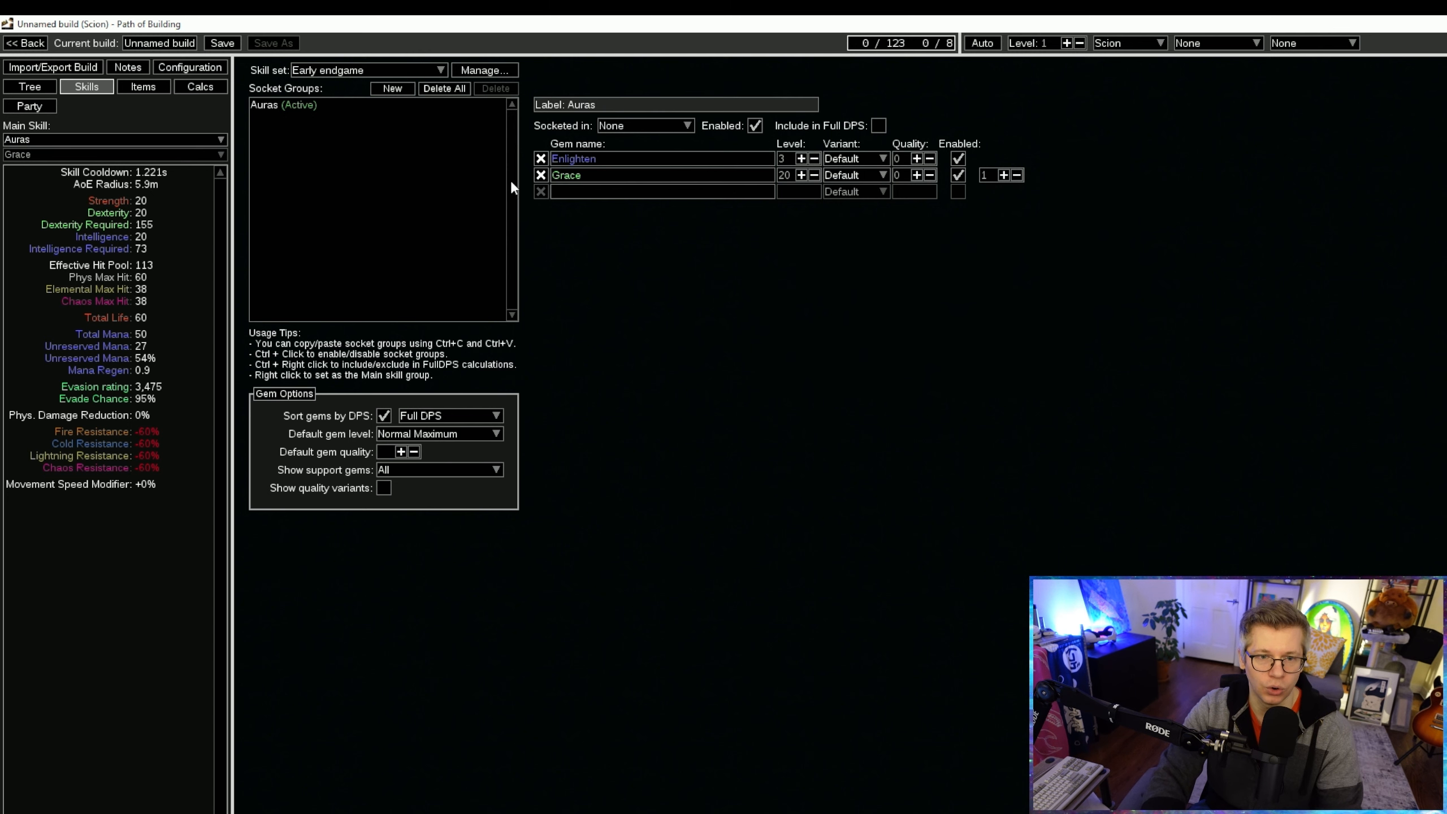
Add the Determination gem below Grace in the Auras socket group
click(628, 193)
text(determ)
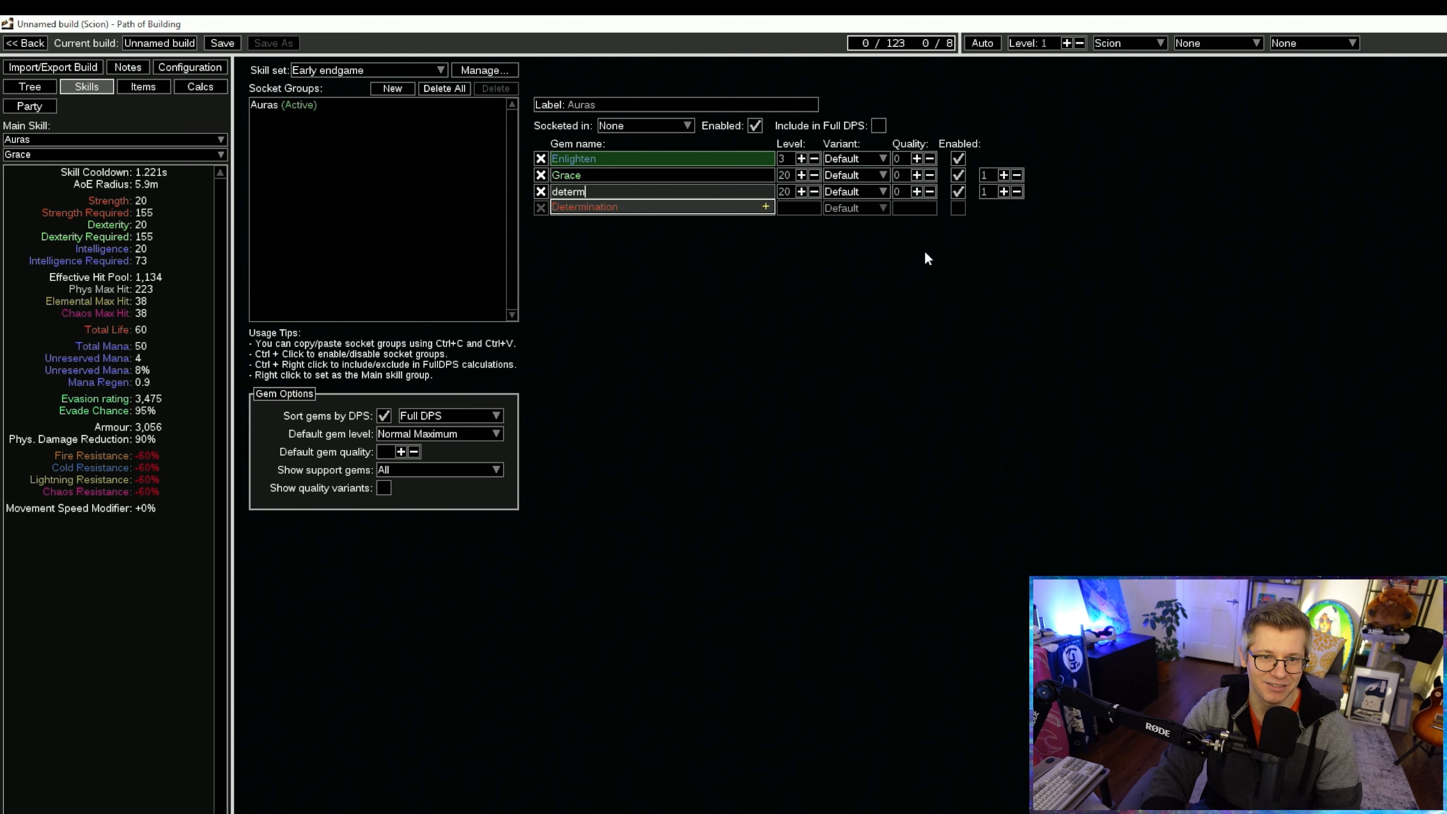
click(651, 207)
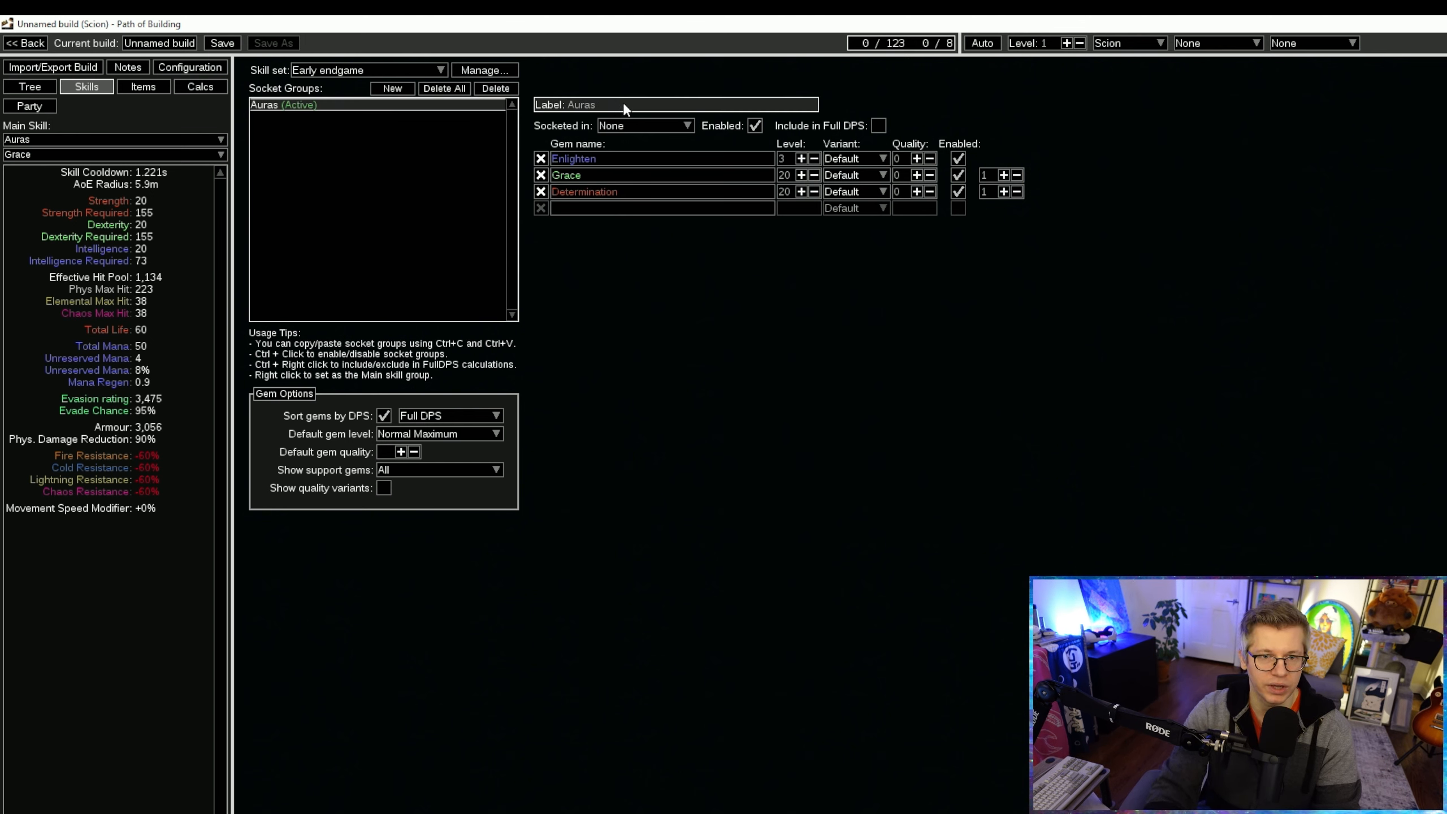
Clear the "Auras" label from the socket group and deselect the group
drag(623, 103, 520, 269)
key(BackSpace)
click(520, 269)
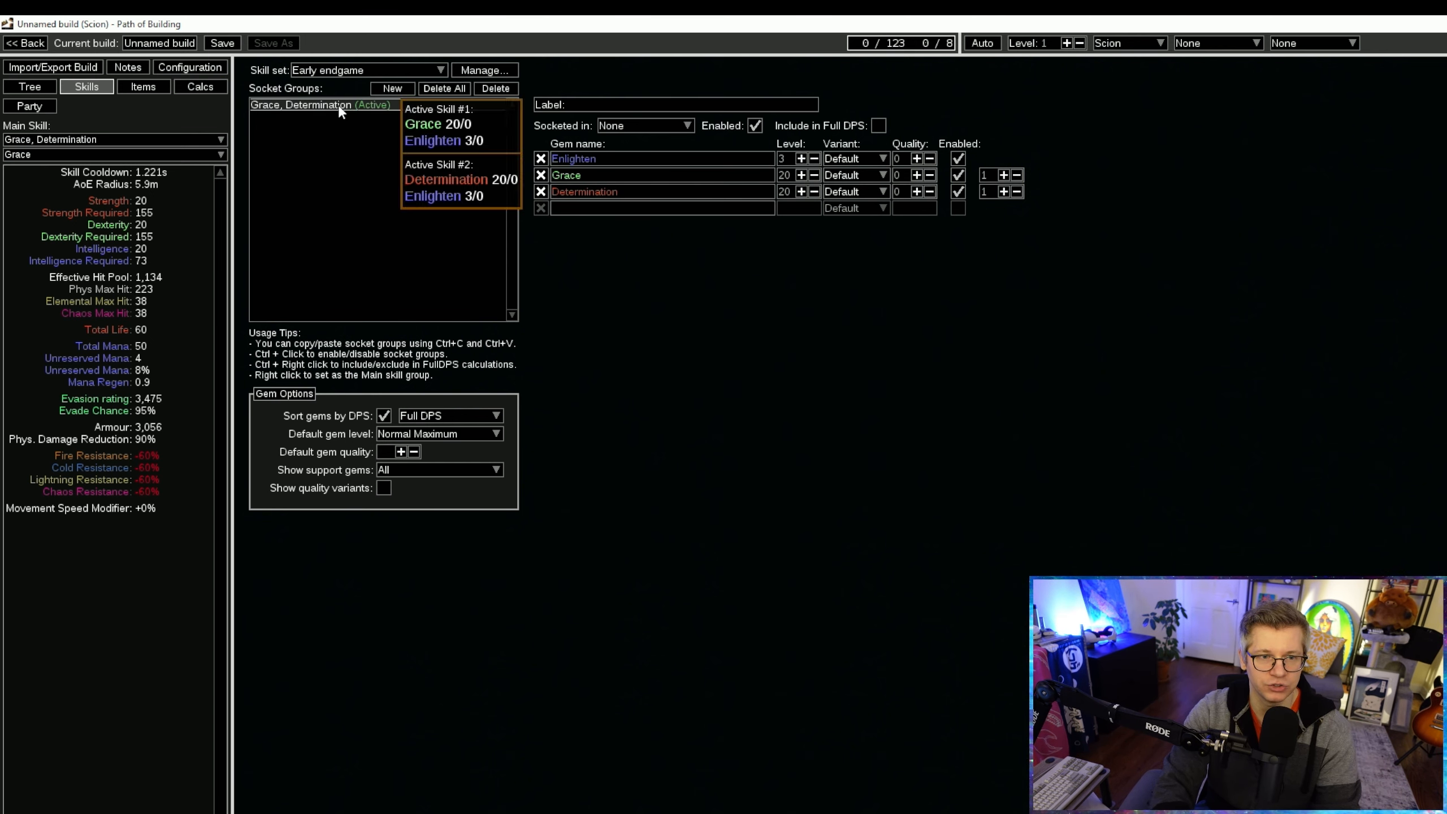
click(413, 151)
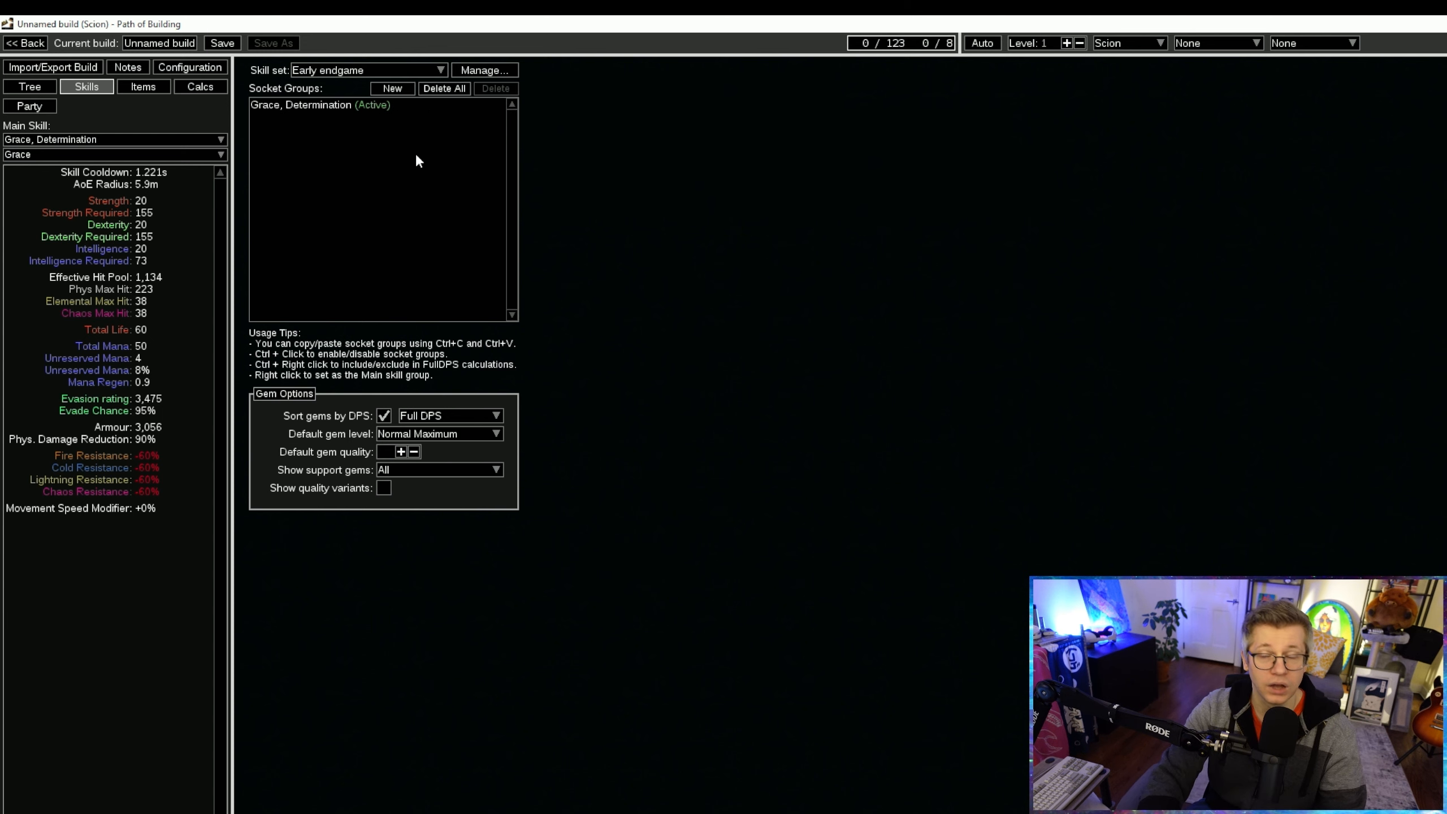
Add an empty socket group below the aura group and label it "-------" as a separator
click(390, 90)
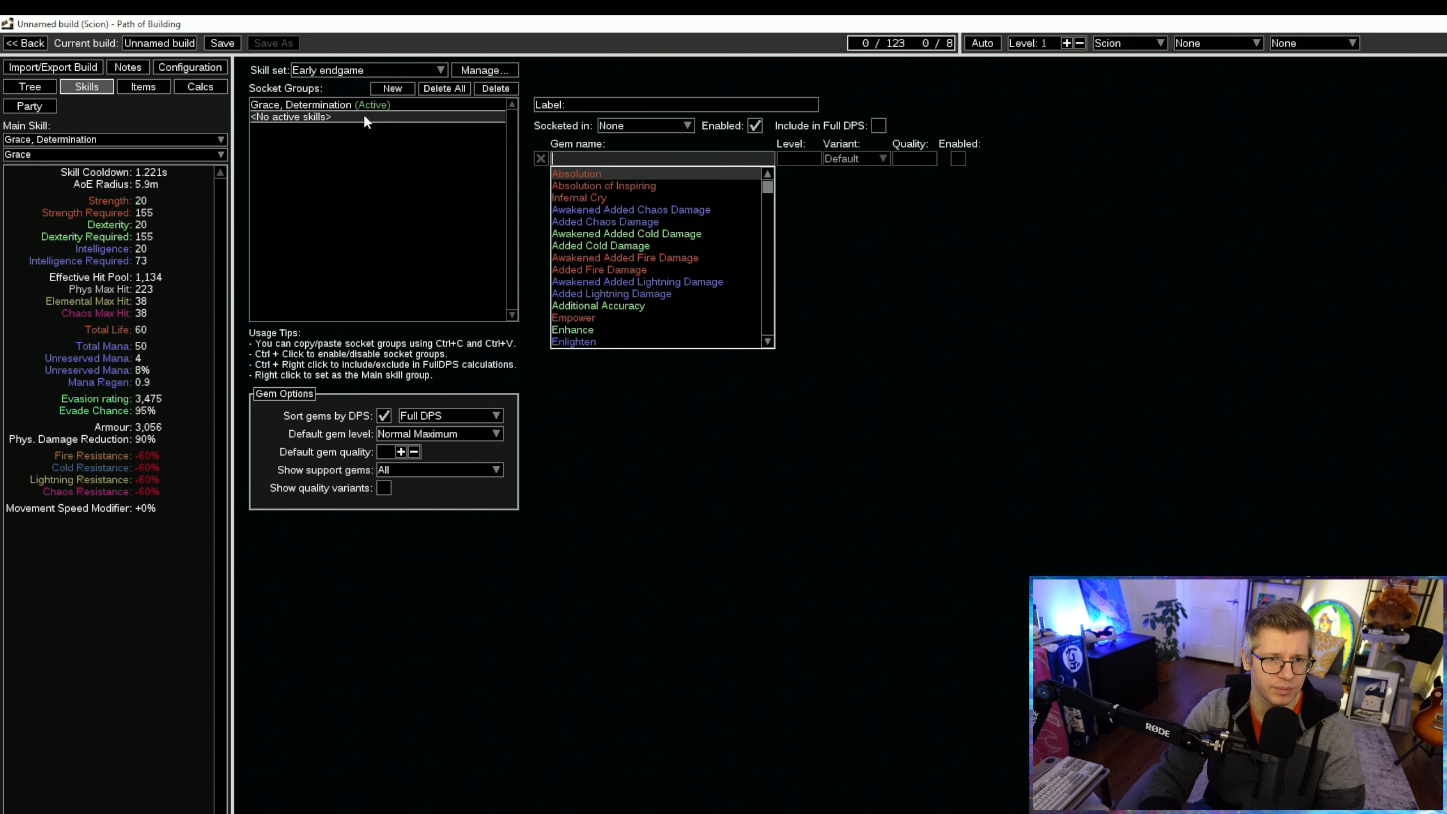
click(632, 105)
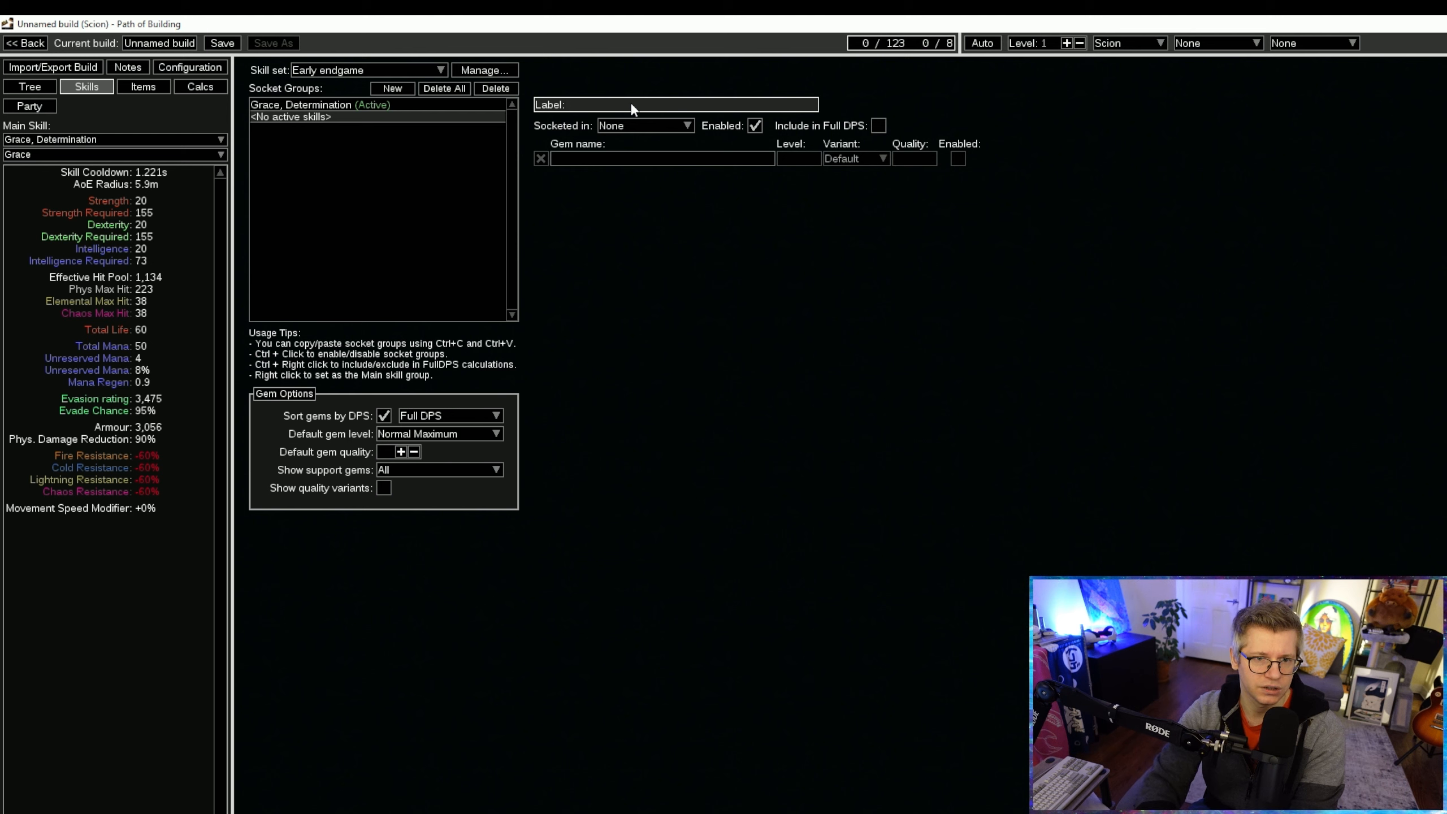
text(-------)
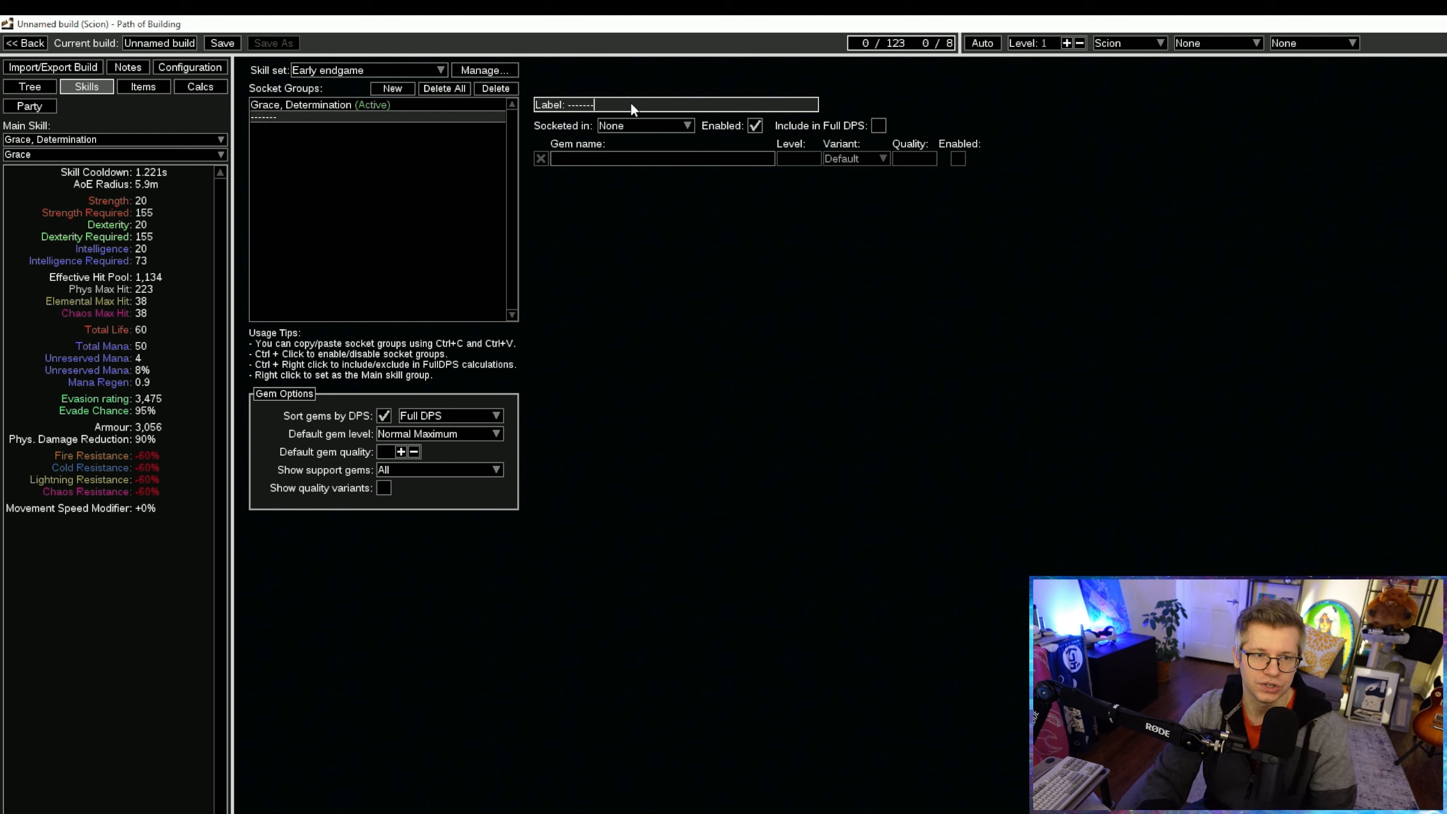
Add an empty socket group, move it above the Grace, Determination group, and label it "=== Utility ==="
click(334, 105)
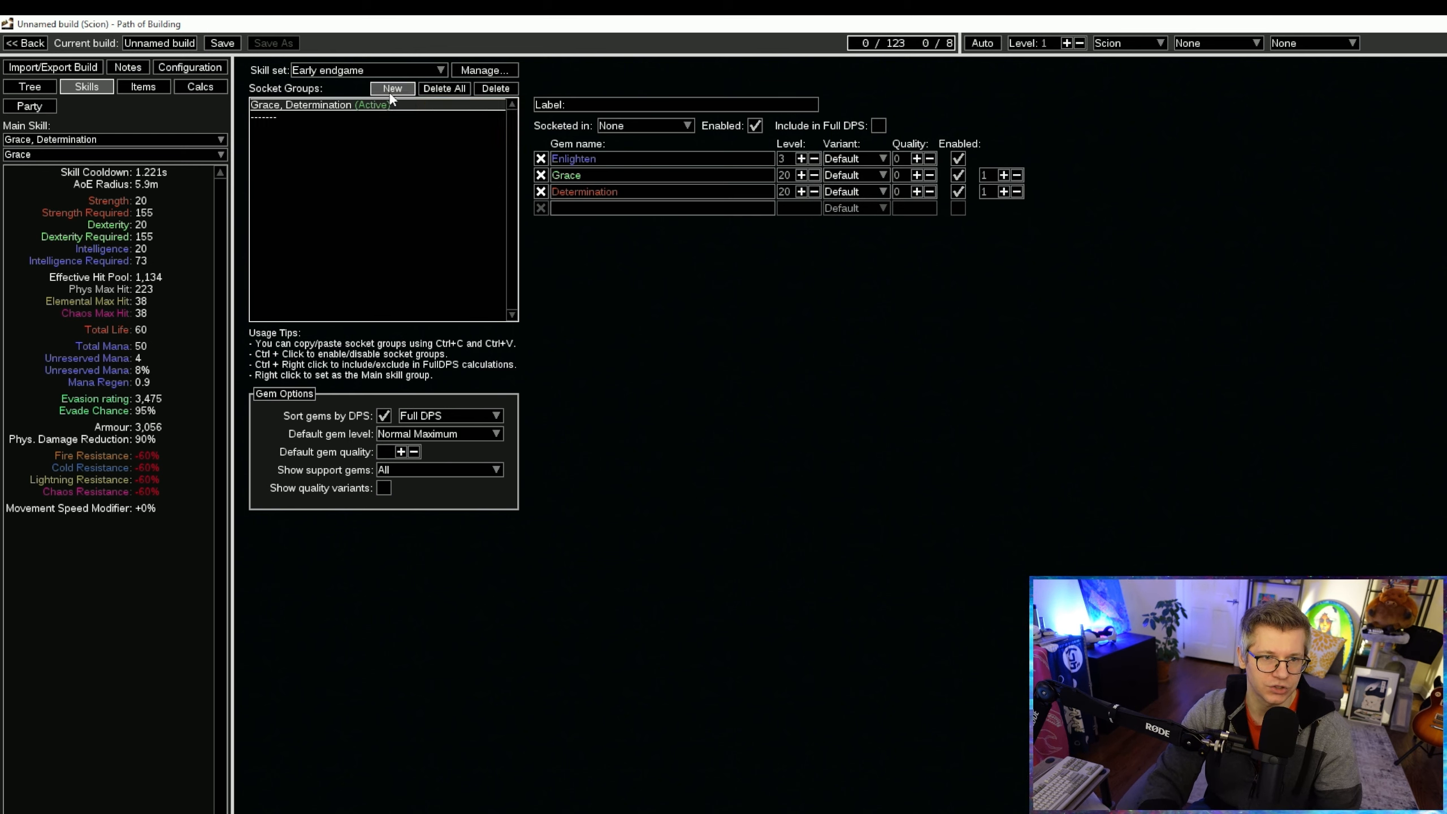
click(392, 88)
drag(319, 132, 313, 108)
click(627, 107)
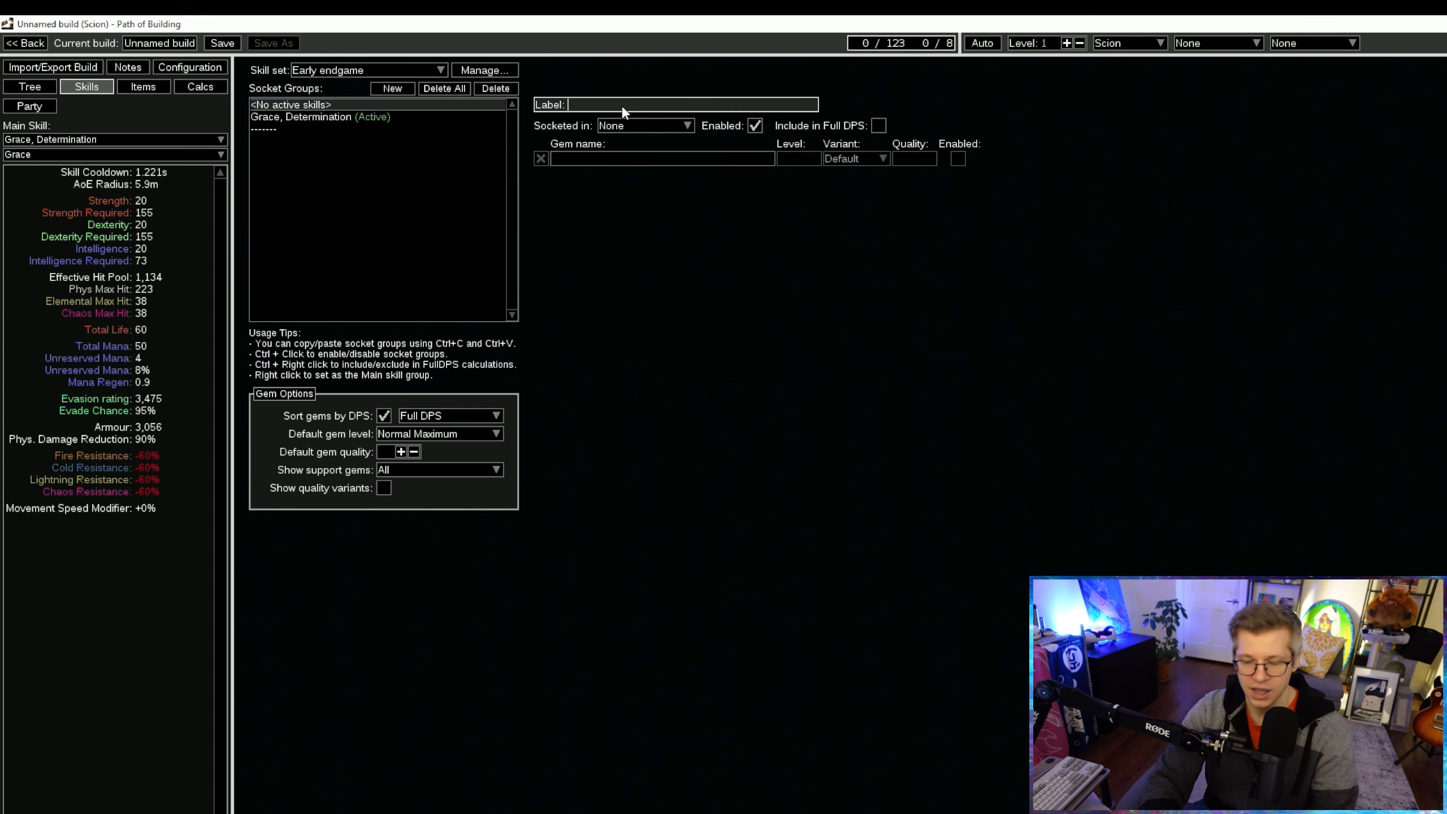
text(=== Utility ===)
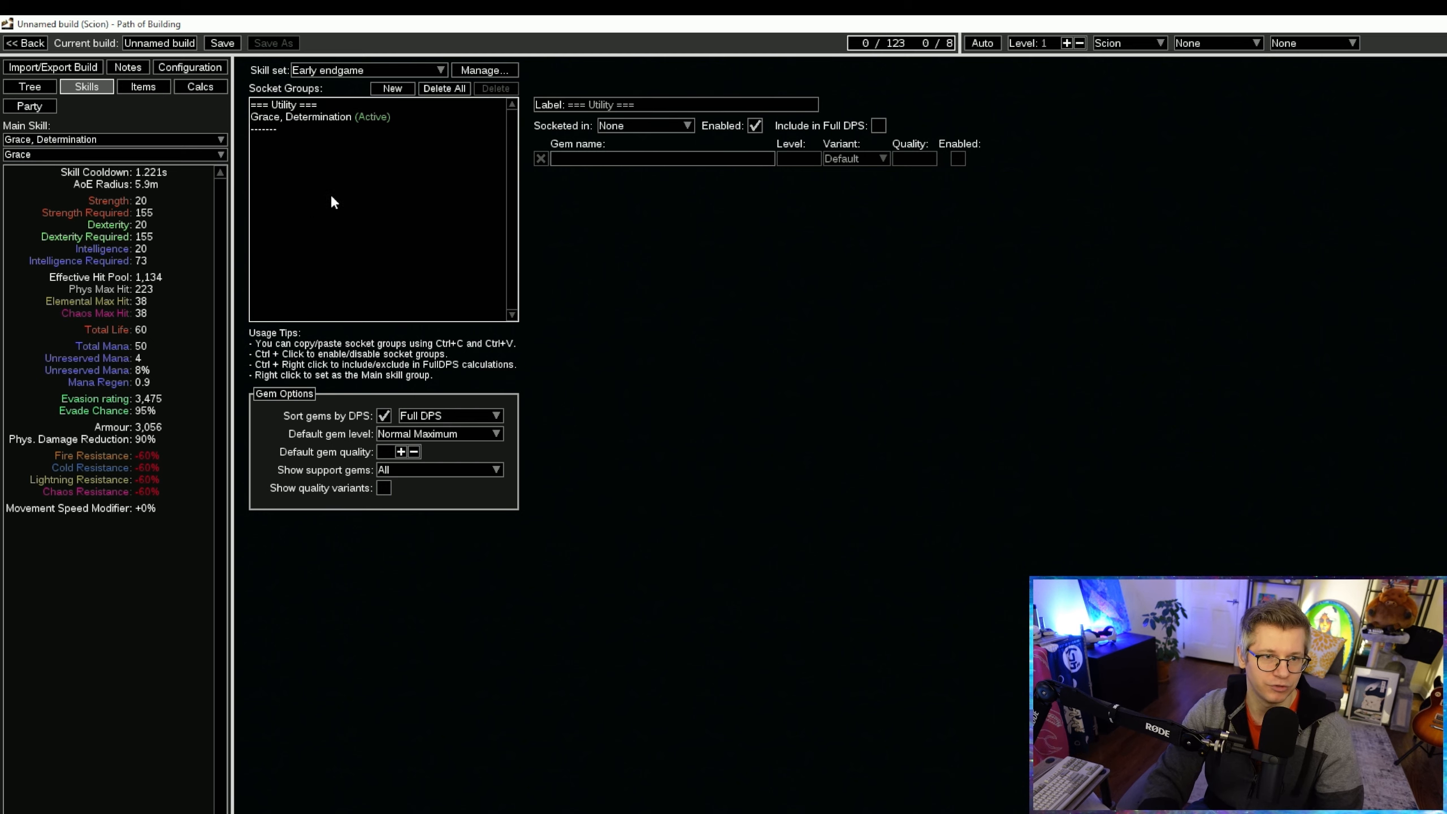
Relabel the dashed separator group as "=== Damage ==="
click(295, 128)
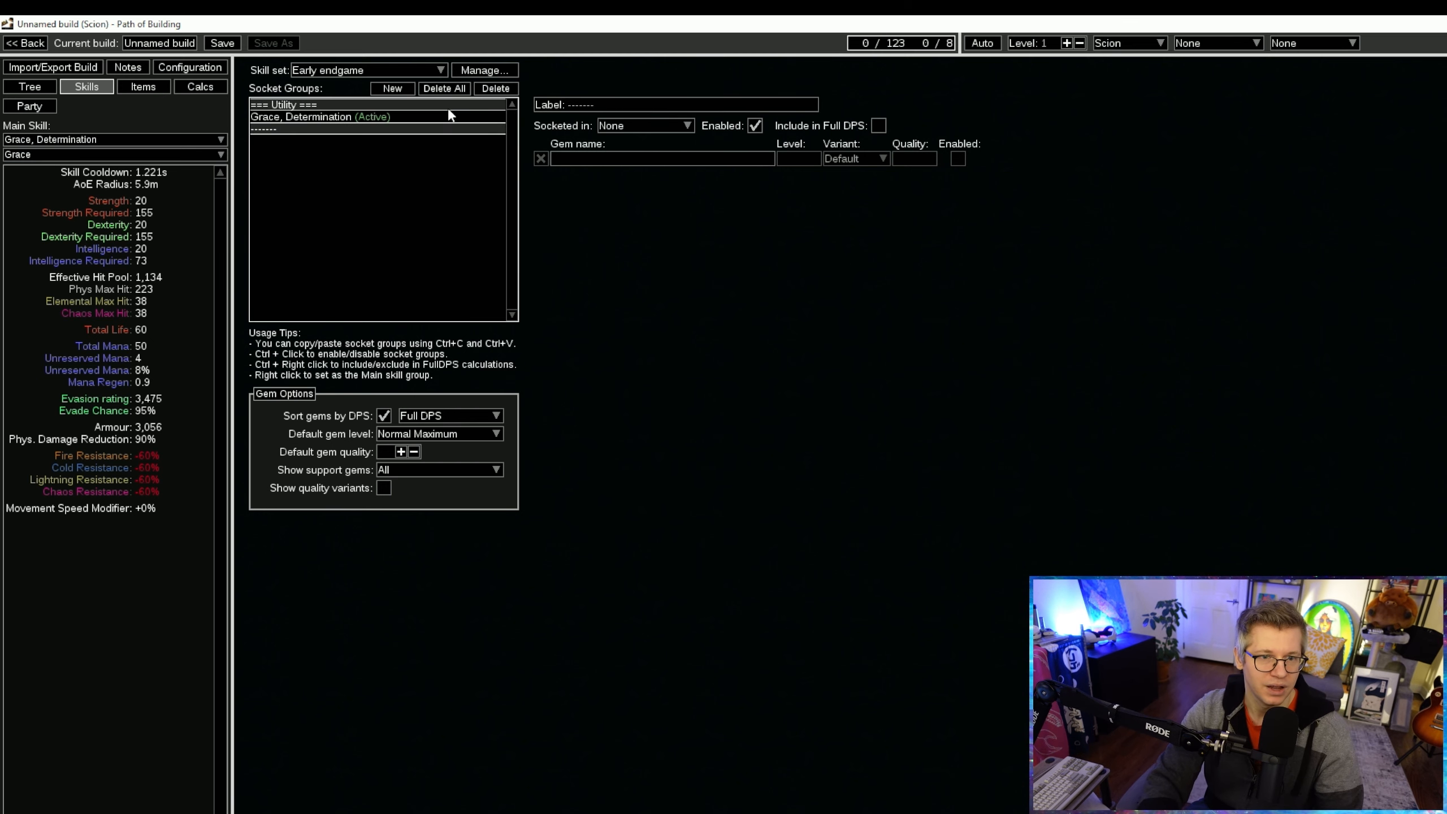
drag(629, 106, 514, 102)
text(=== Damage ===)
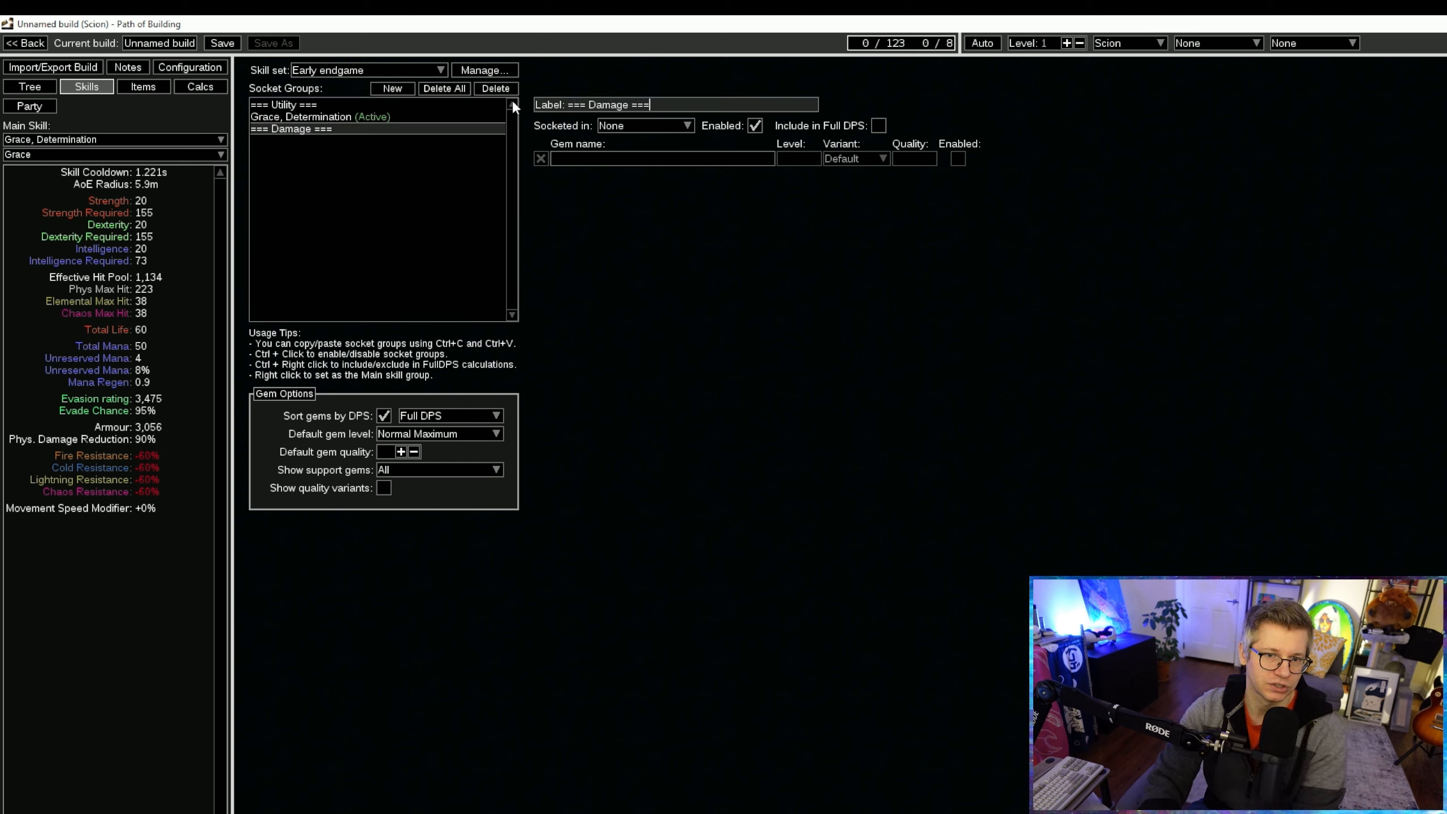
Add another socket group at the end of the list and label it "=== Defense ==="
click(470, 267)
click(391, 89)
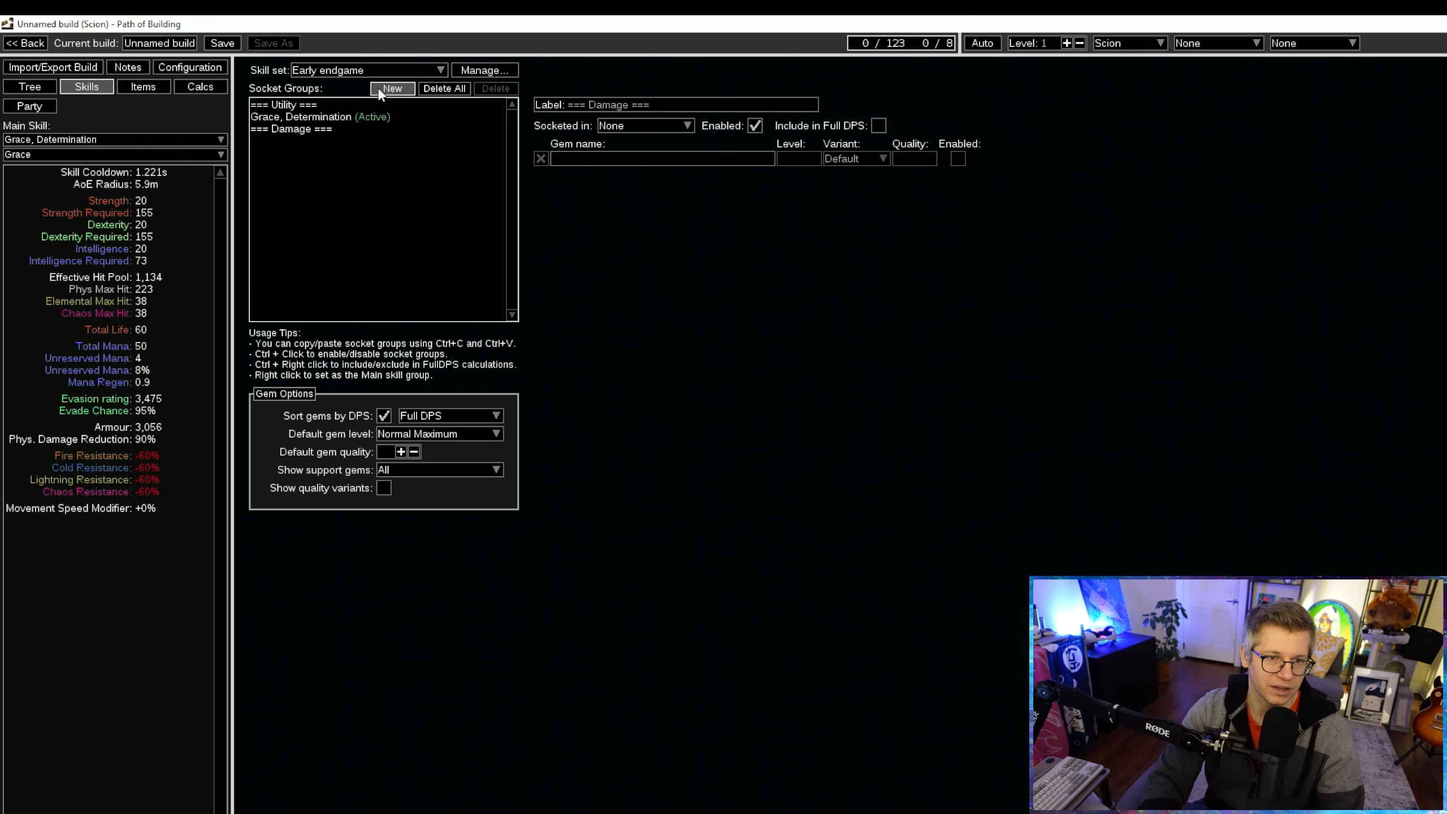
click(594, 105)
text(=== Defense ==)
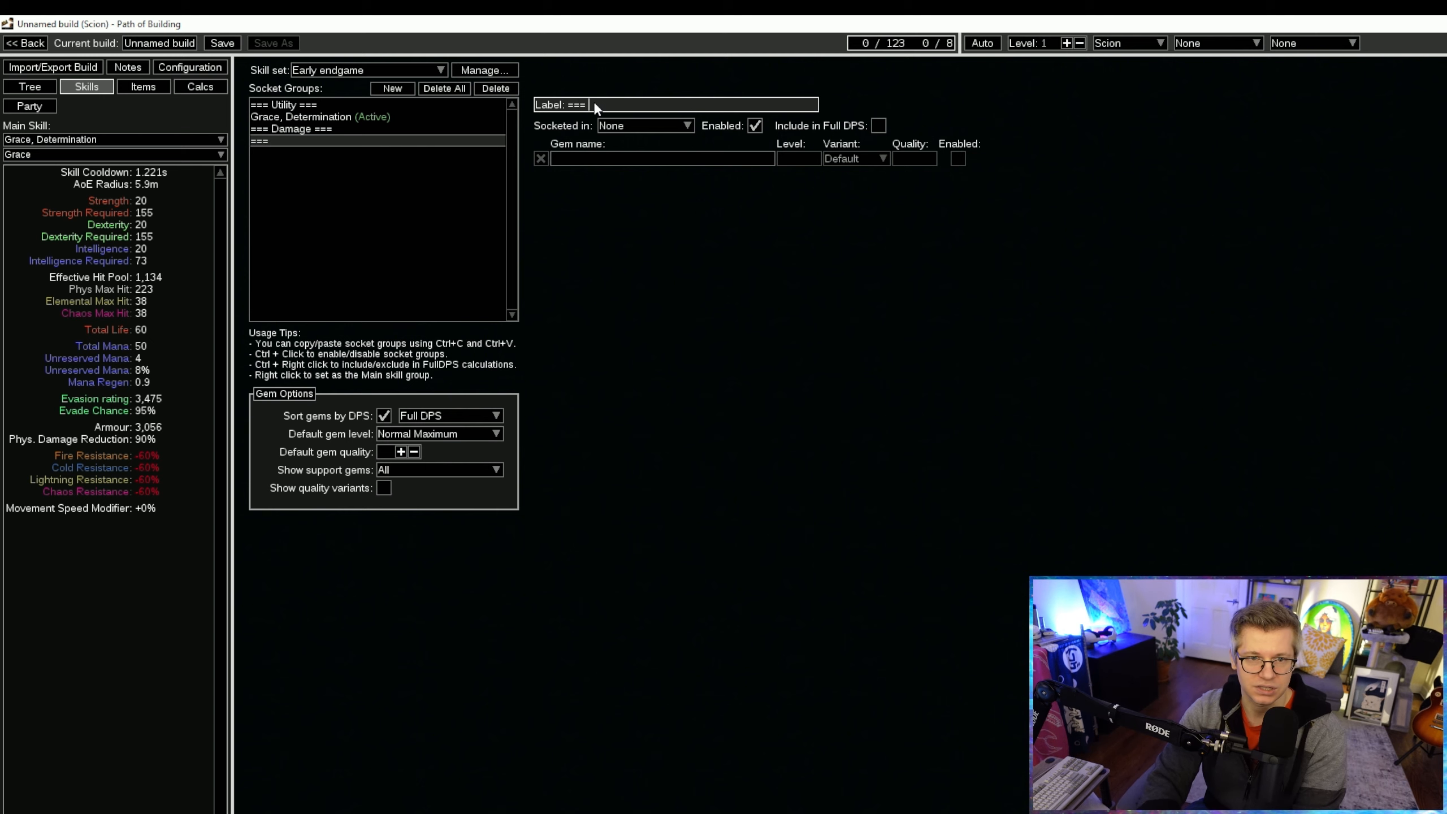
text(=)
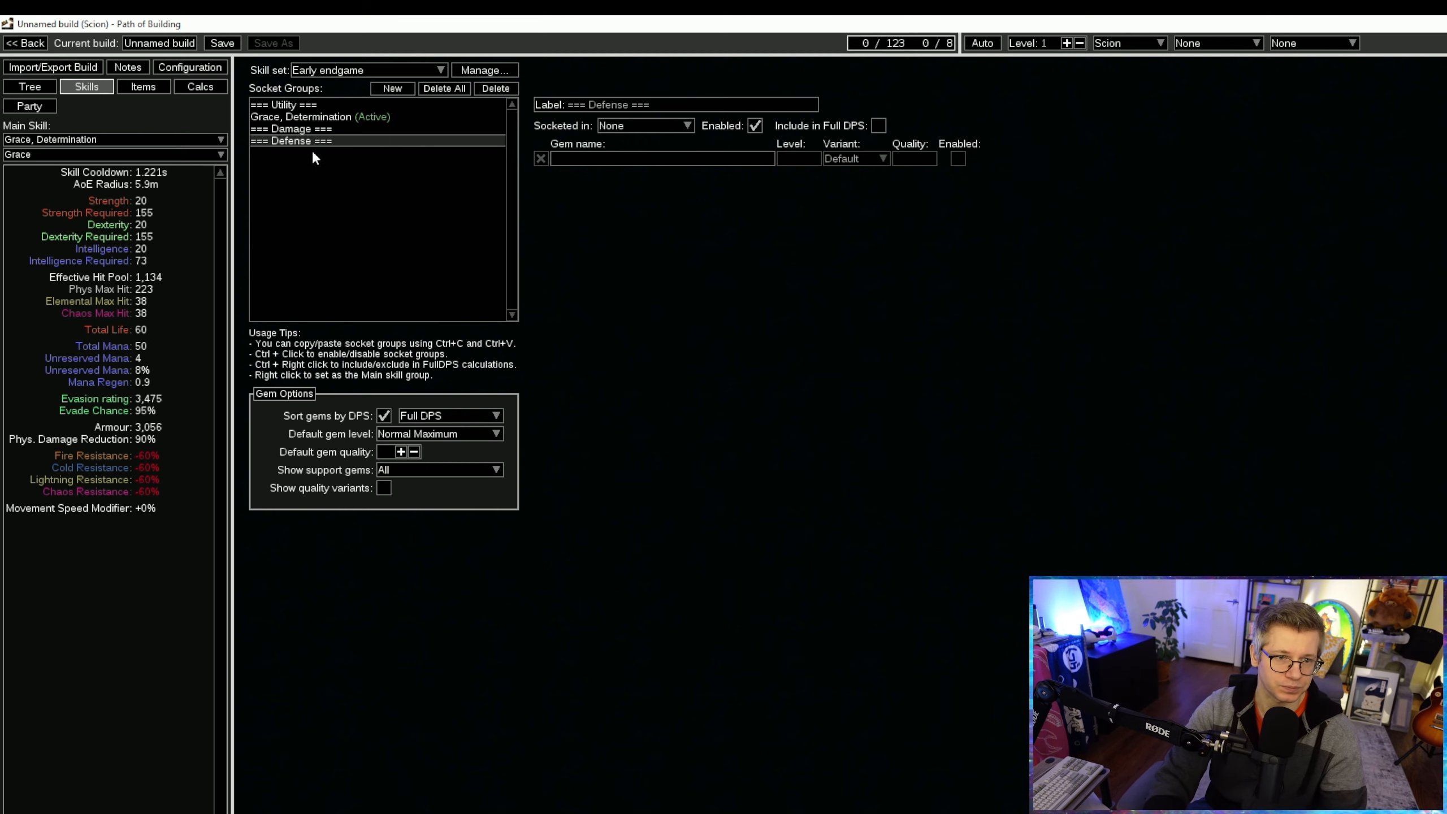
Place an empty socket group between the Damage and Defense headers and add the Dual Strike and Awakened Ancestral Call gems
click(305, 131)
mouse_move(305, 153)
mouse_down()
mouse_move(306, 116)
mouse_move(307, 140)
mouse_up()
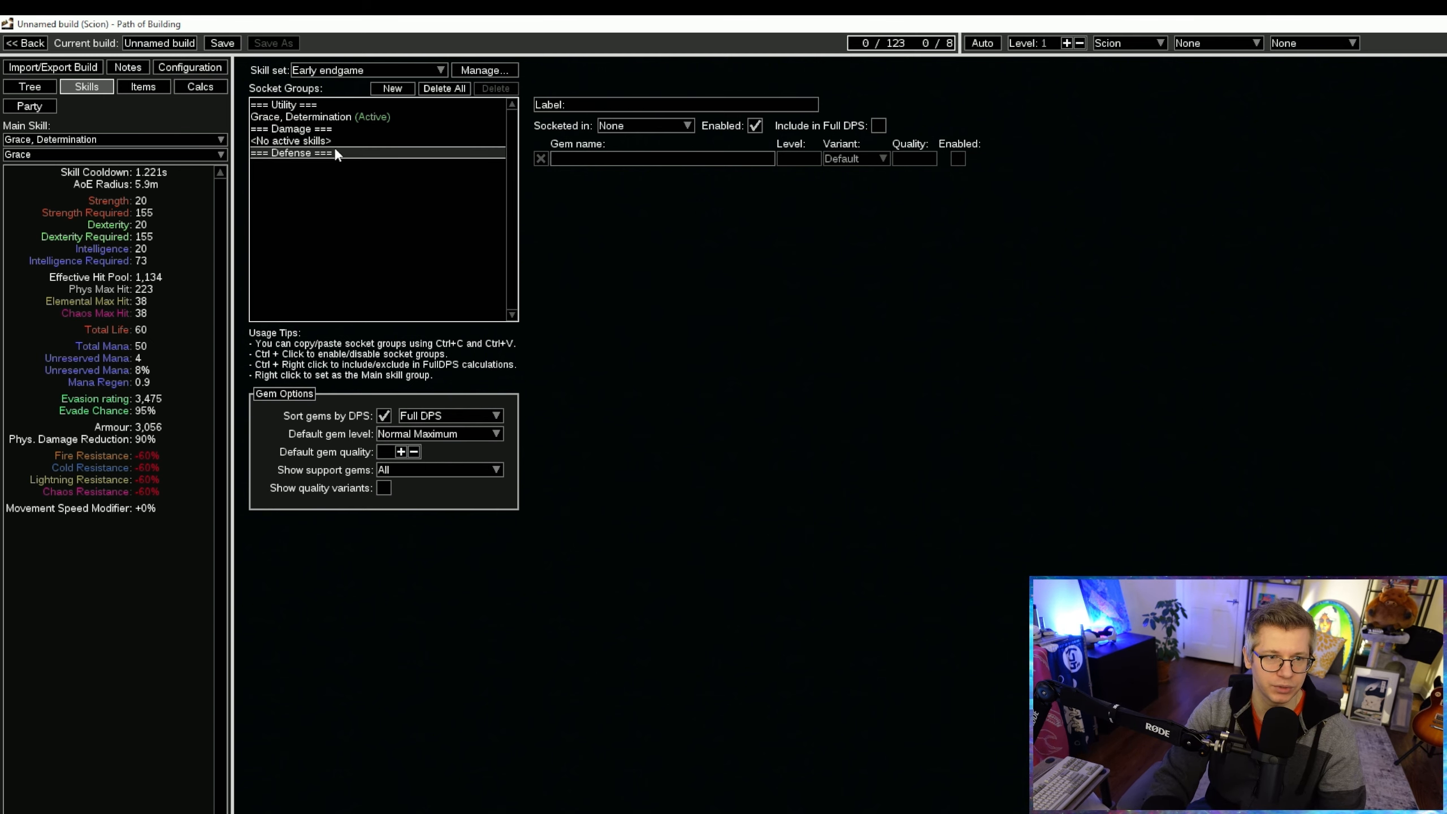
click(672, 159)
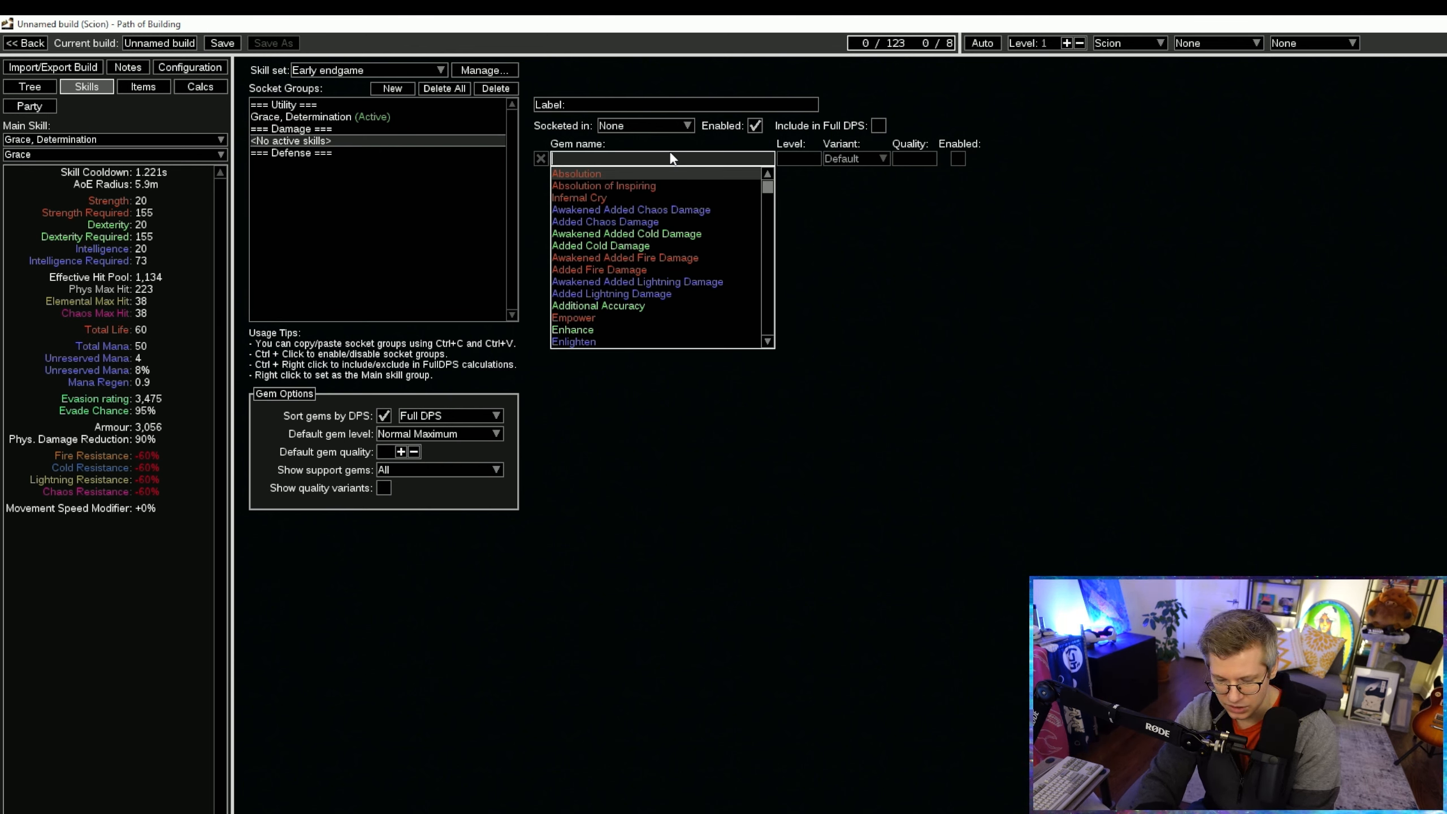
text(dual)
click(575, 175)
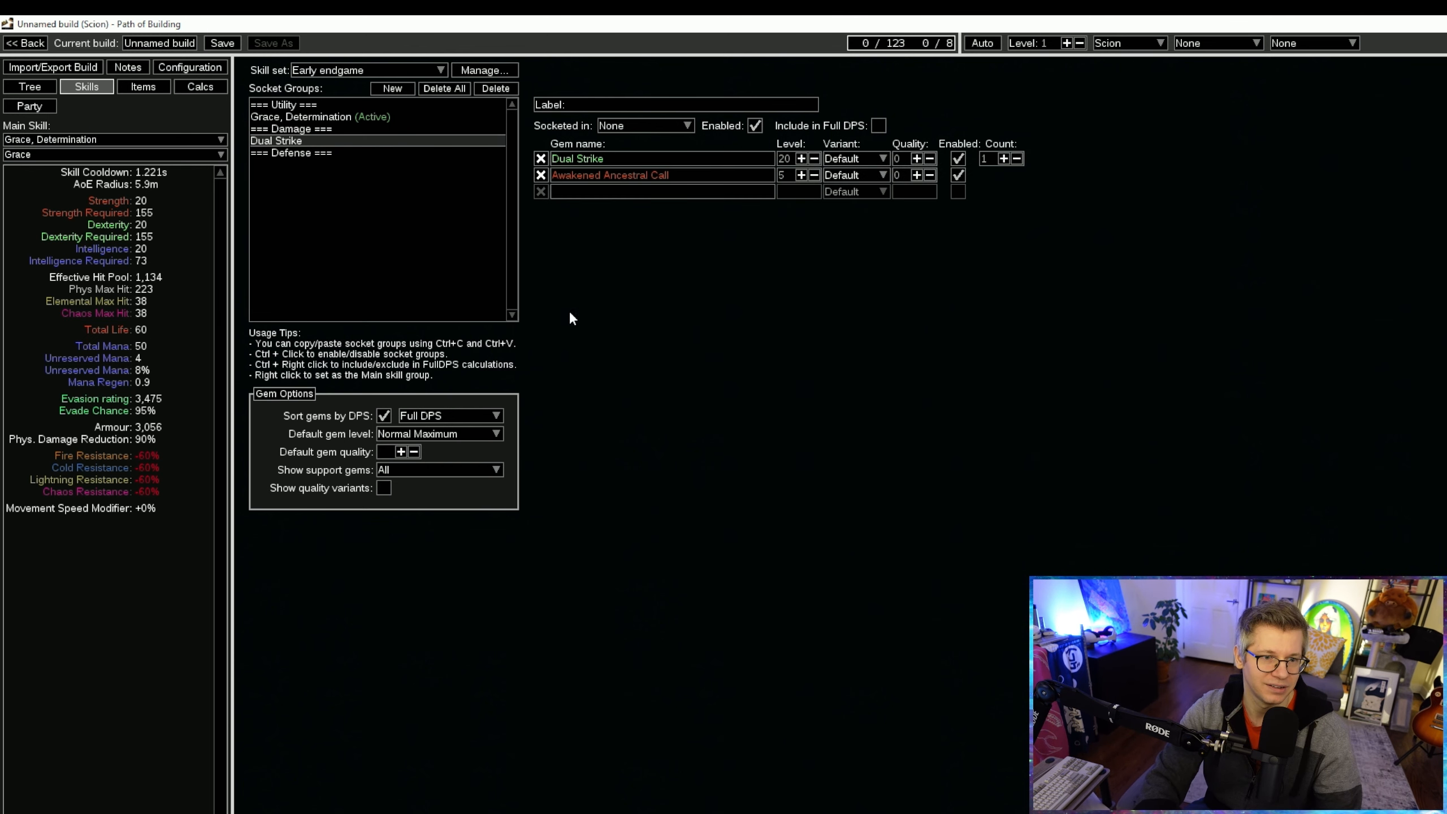
click(419, 194)
Add a socket group below the "=== Defense ===" header and give it the Steelskin gem
click(392, 88)
click(331, 164)
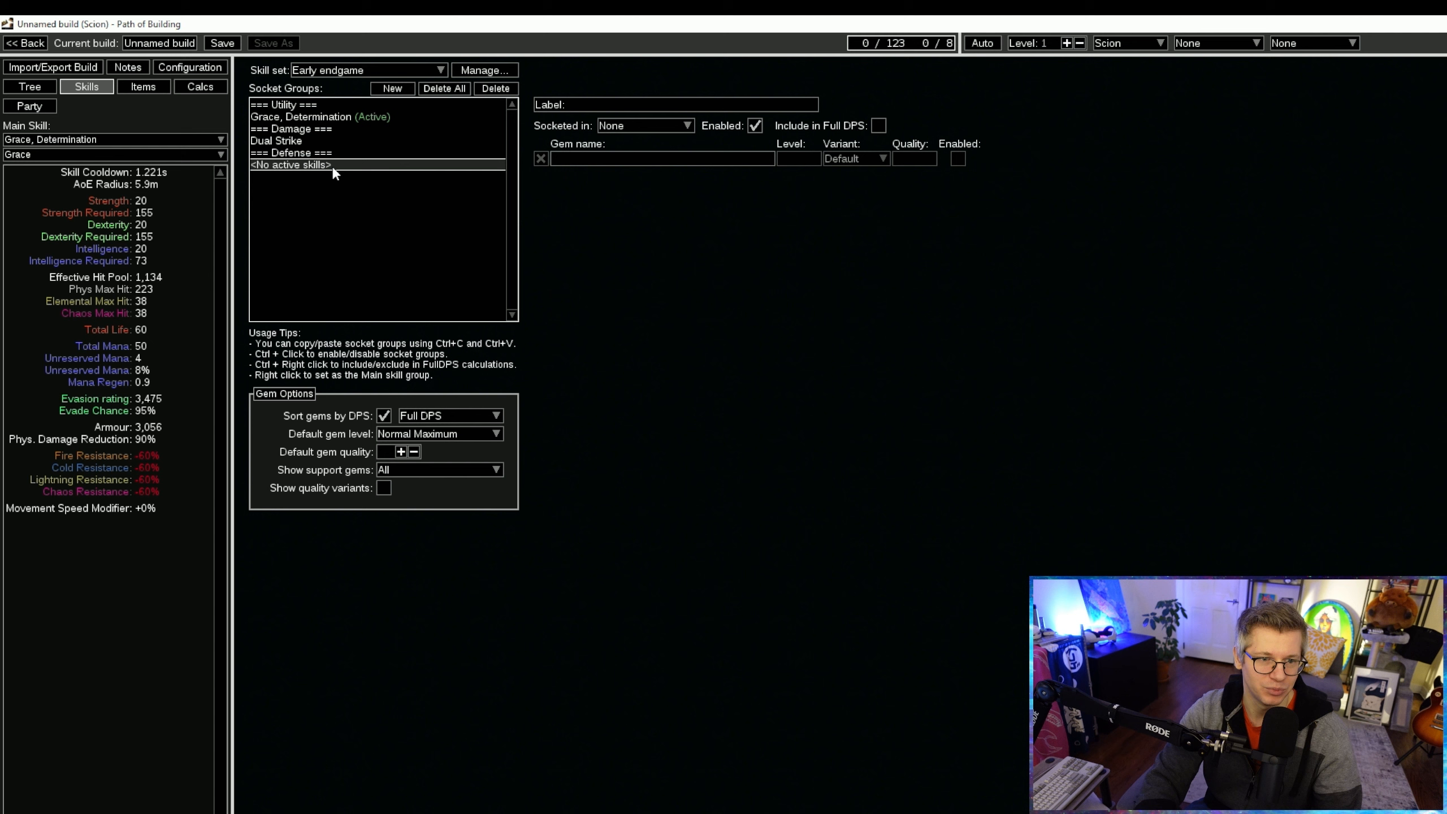
click(635, 158)
text(steel)
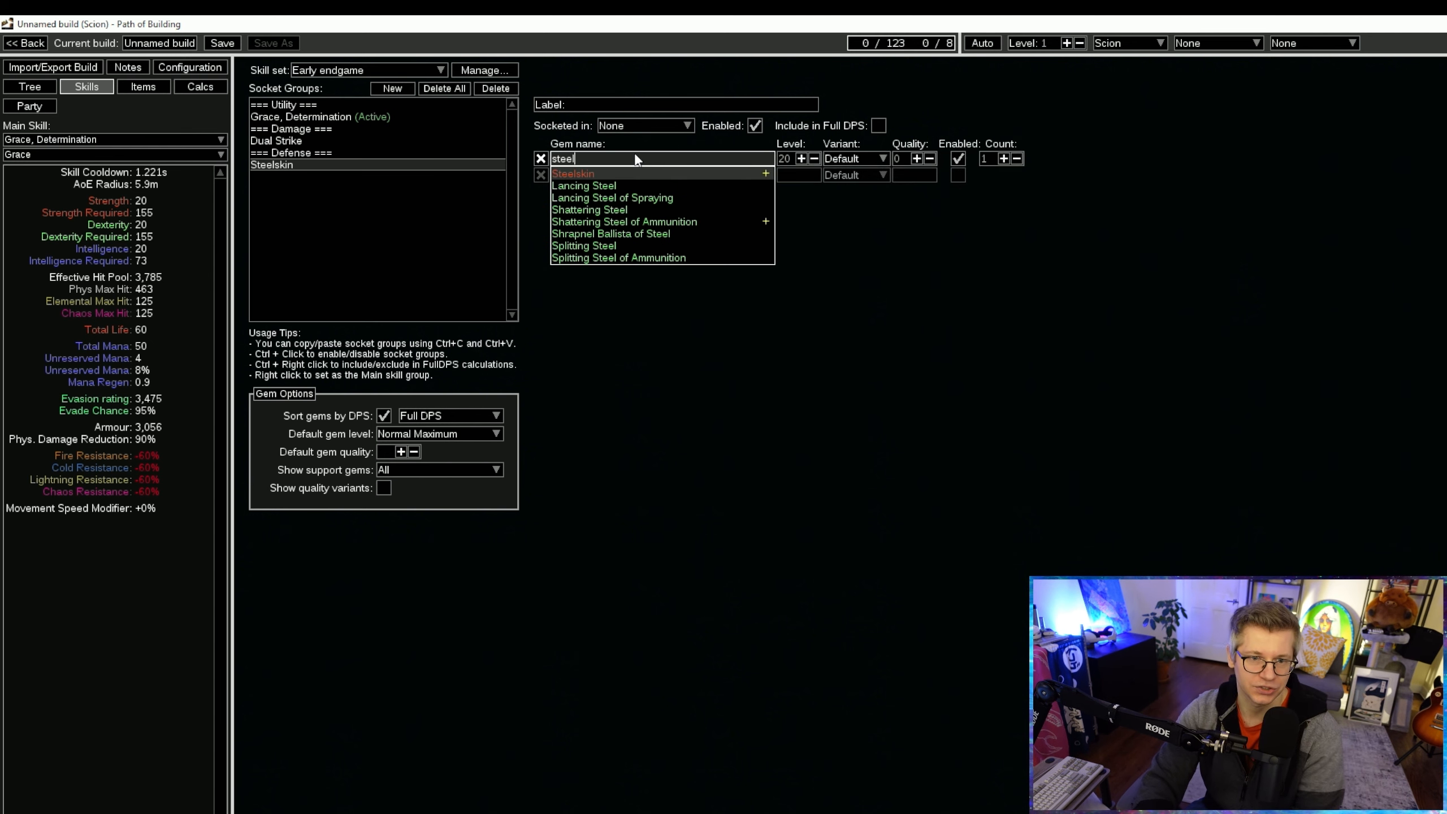
click(586, 175)
click(586, 176)
click(393, 212)
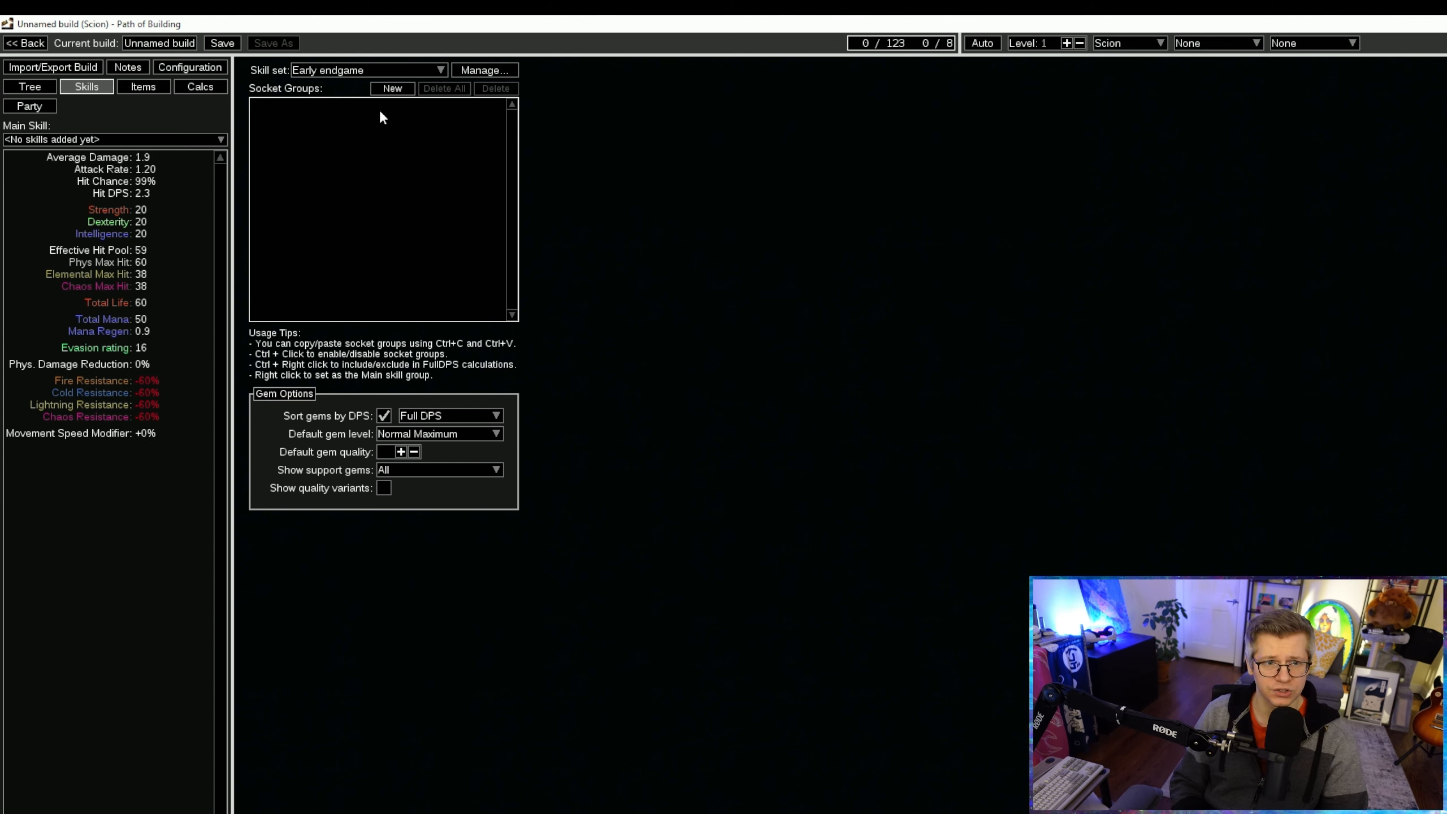
Add an empty socket group, search its gem list for "storm", and clear the search so the group stays empty
click(392, 88)
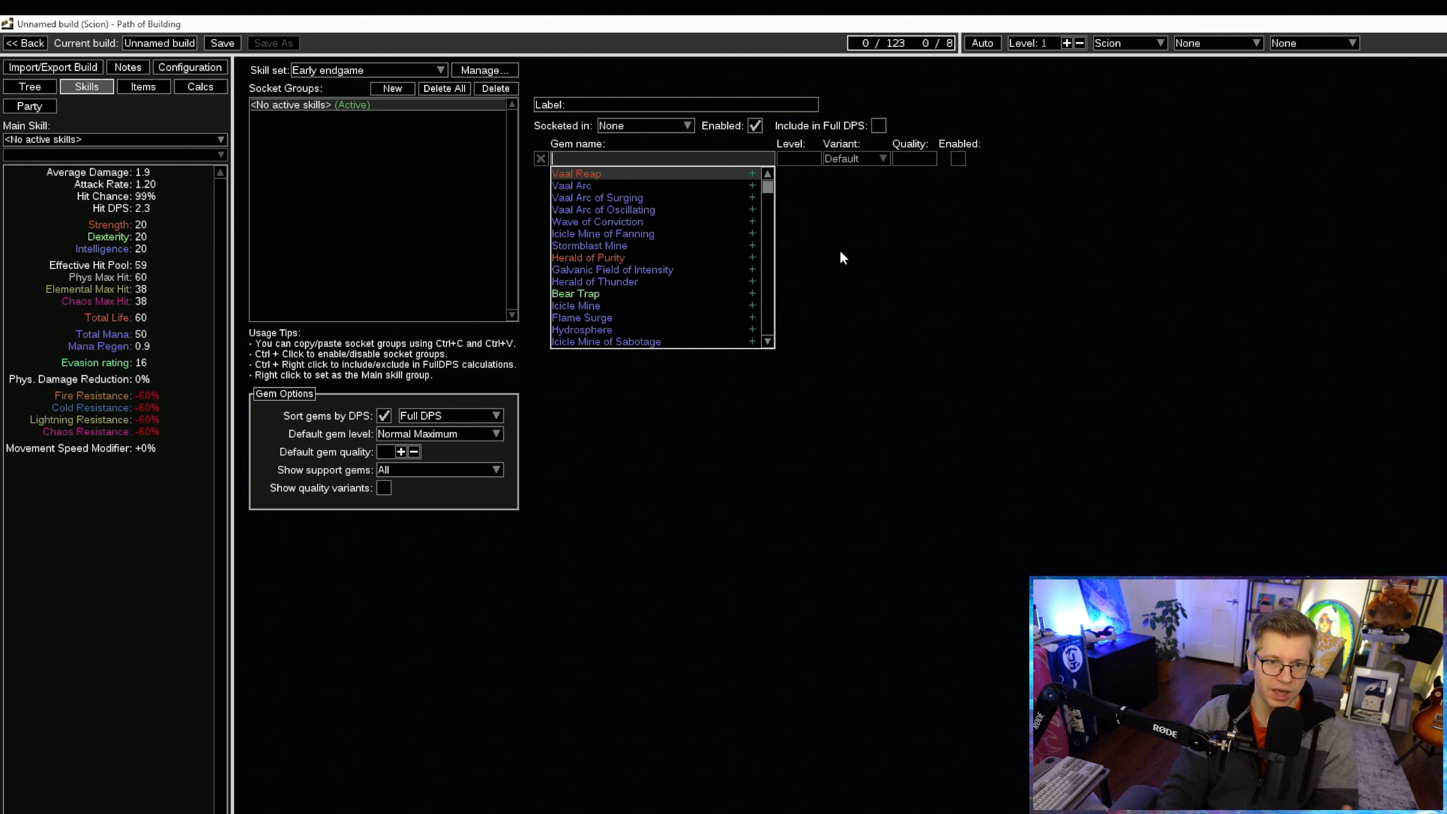
text(storm)
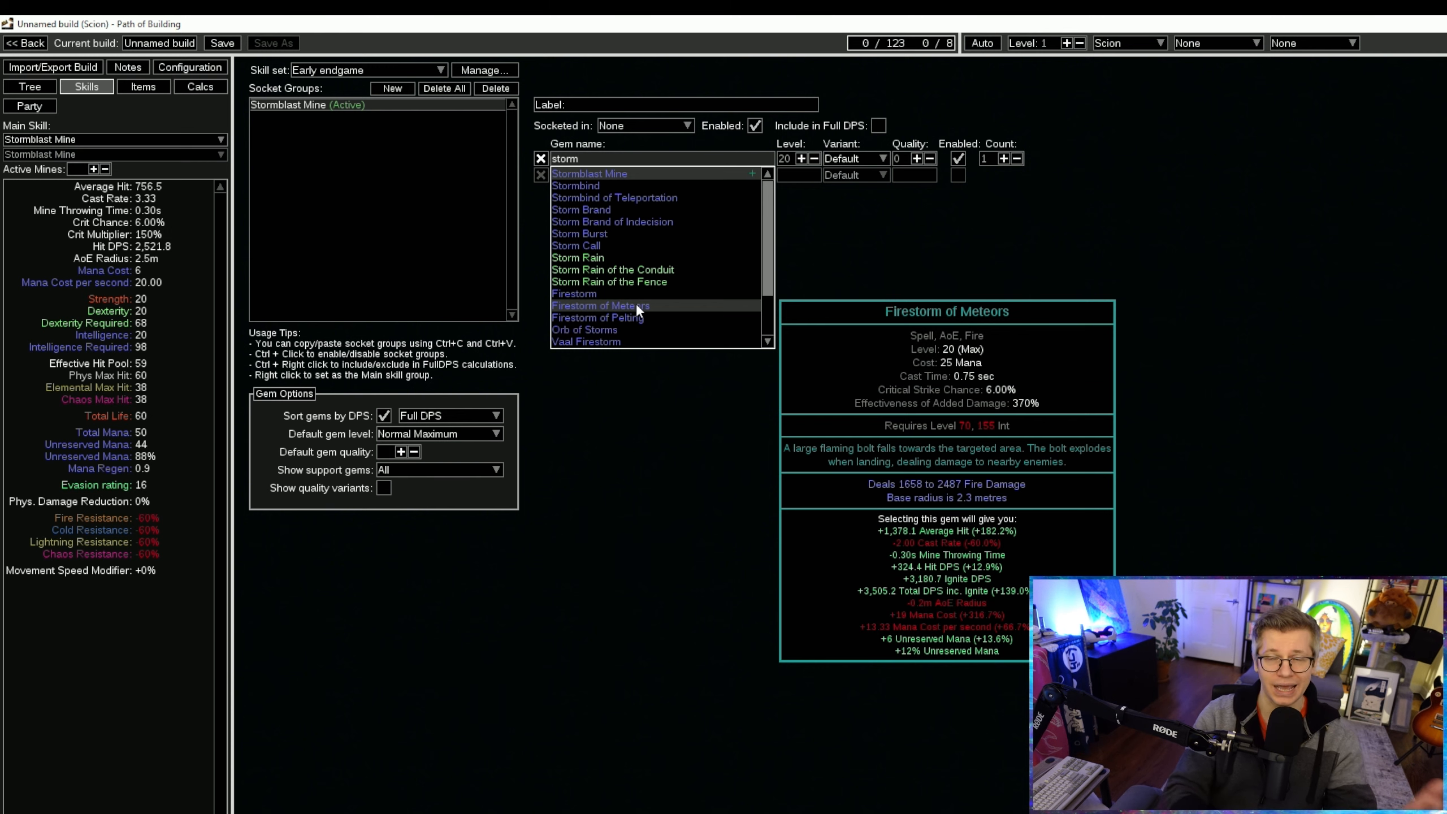
key(BackSpace)
key(BackSpace)
key(BackSpace)
key(BackSpace)
key(BackSpace)
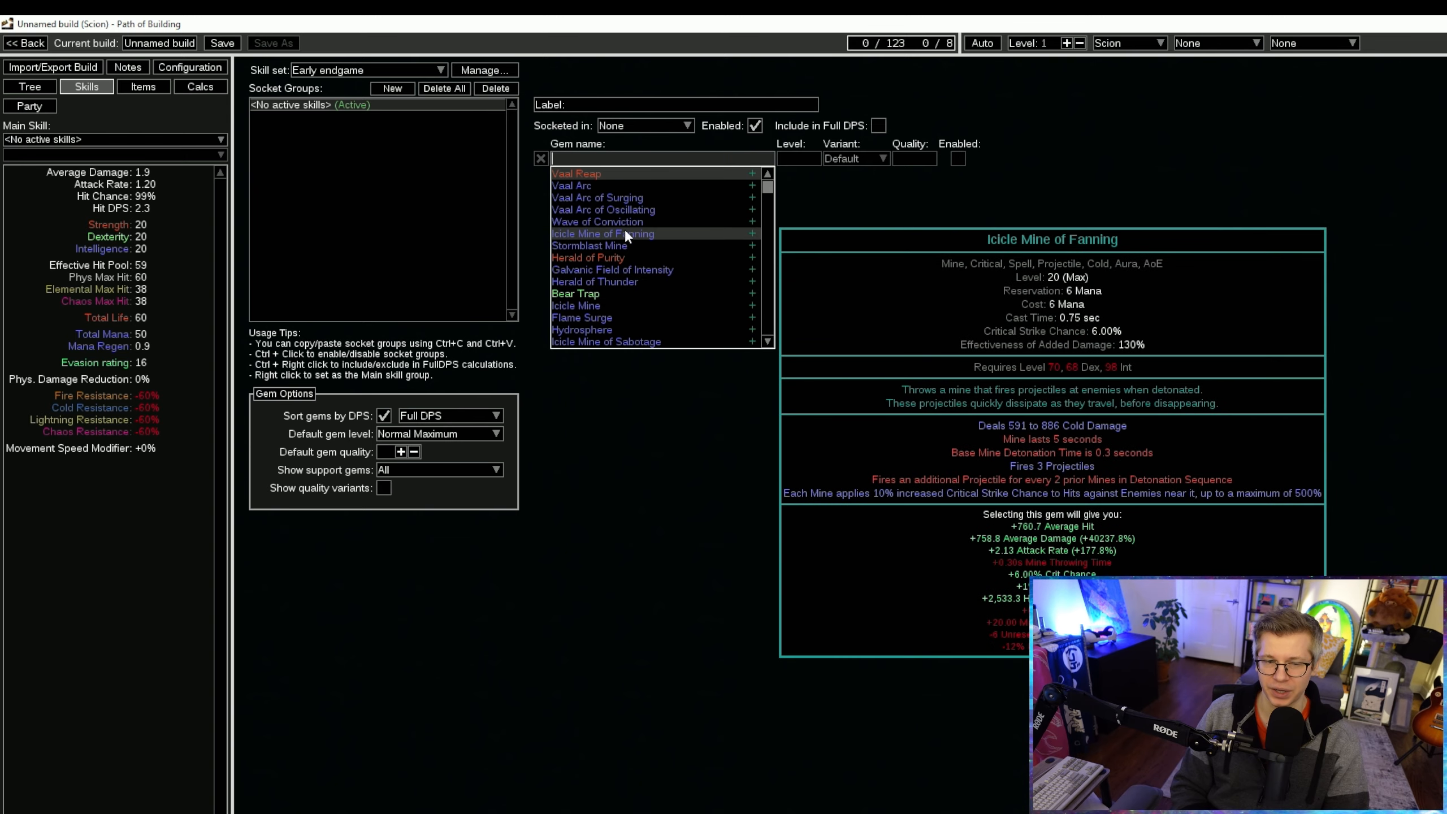
click(1257, 286)
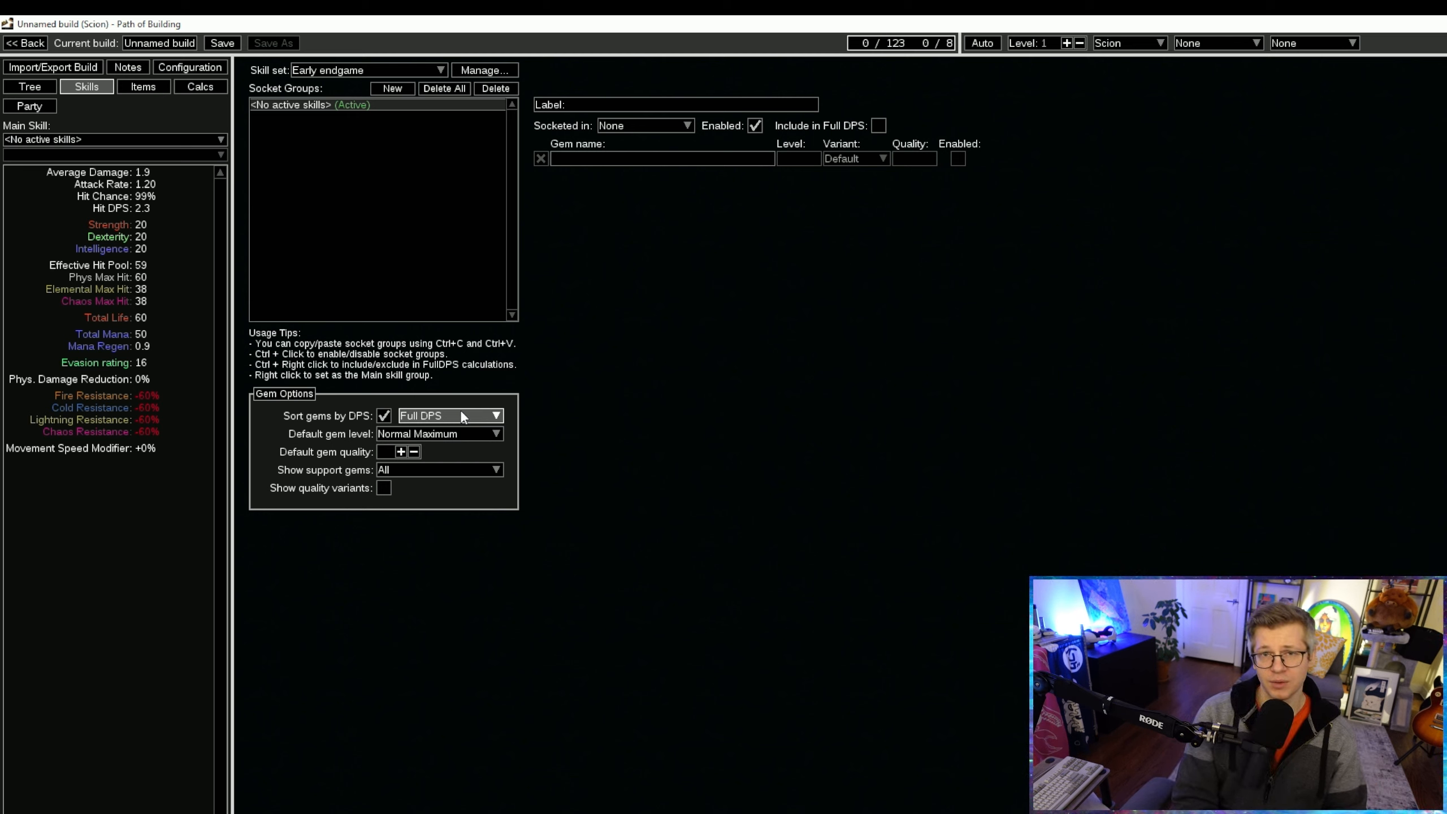
Examine the unfiltered gem list for the empty group and the metrics available for sorting gems by DPS
click(641, 159)
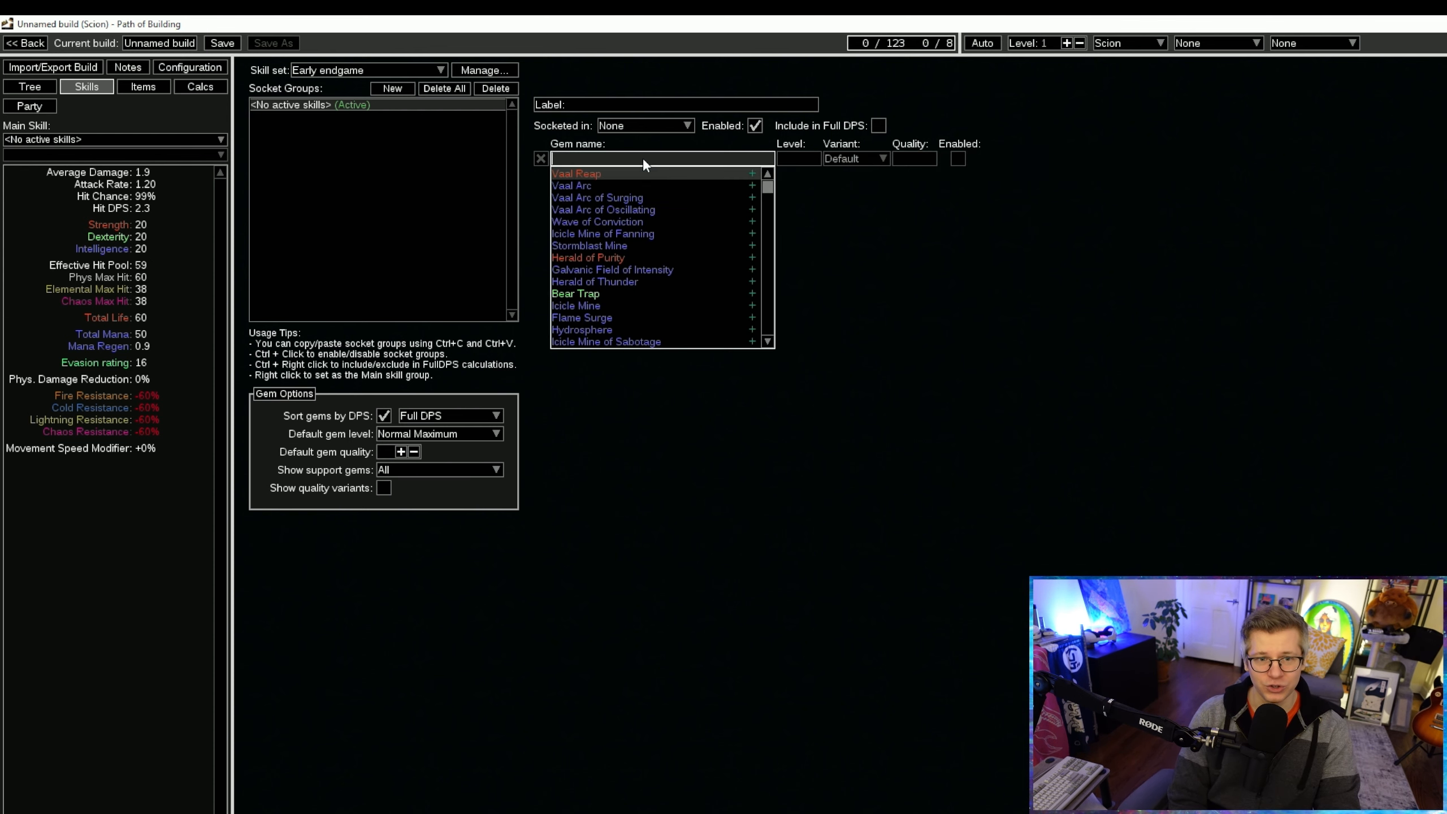
click(528, 245)
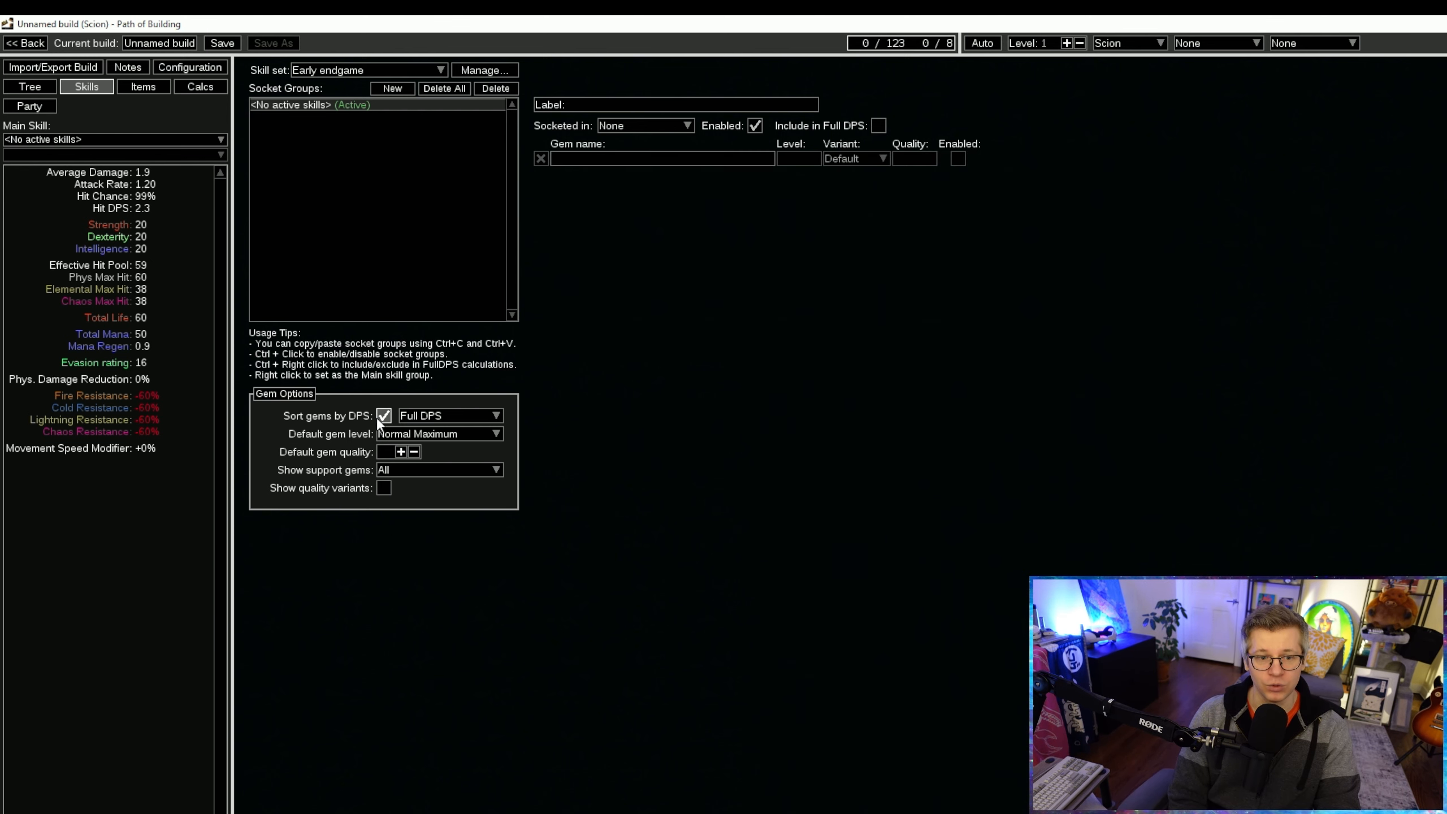
click(455, 415)
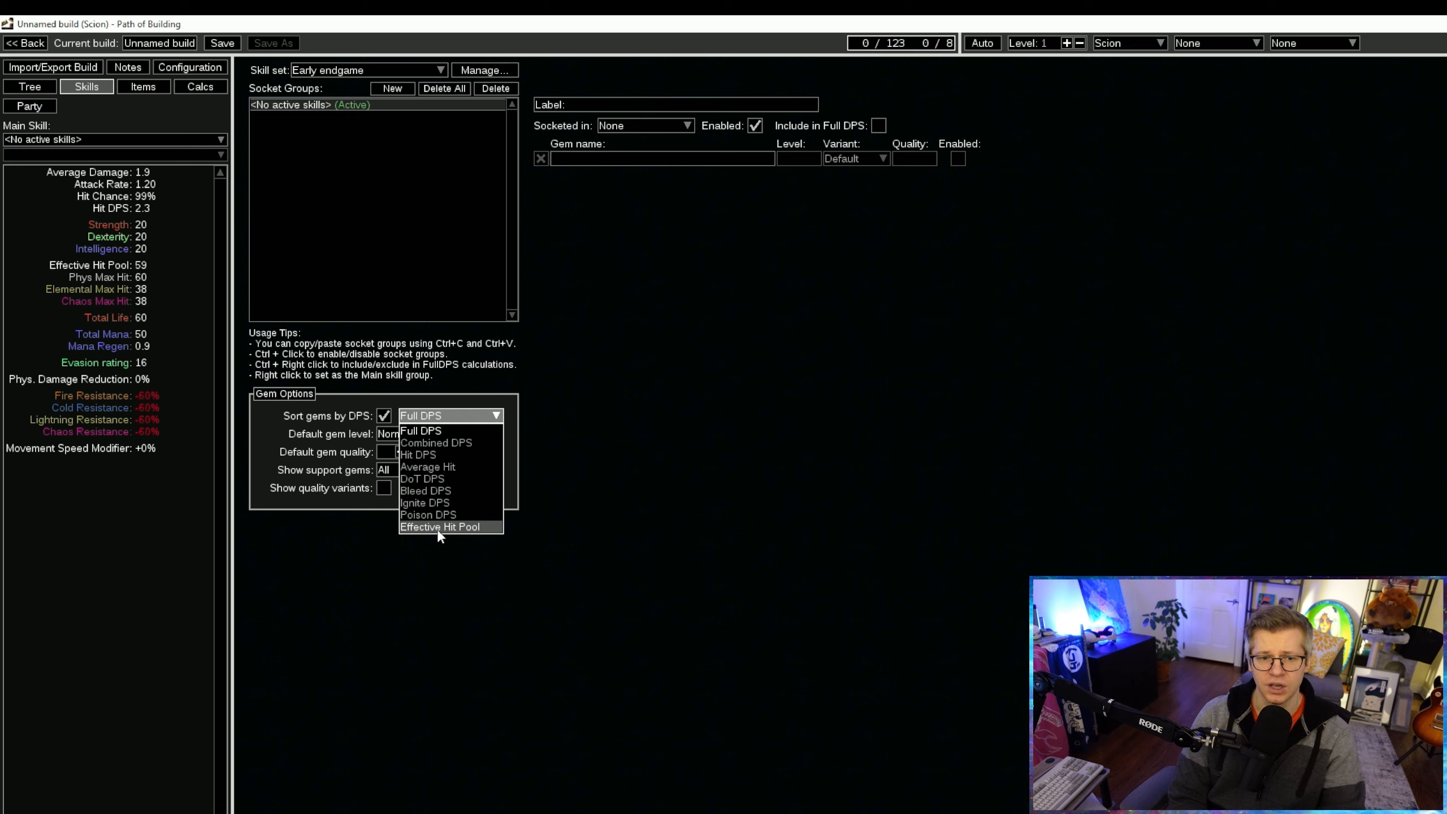
click(476, 415)
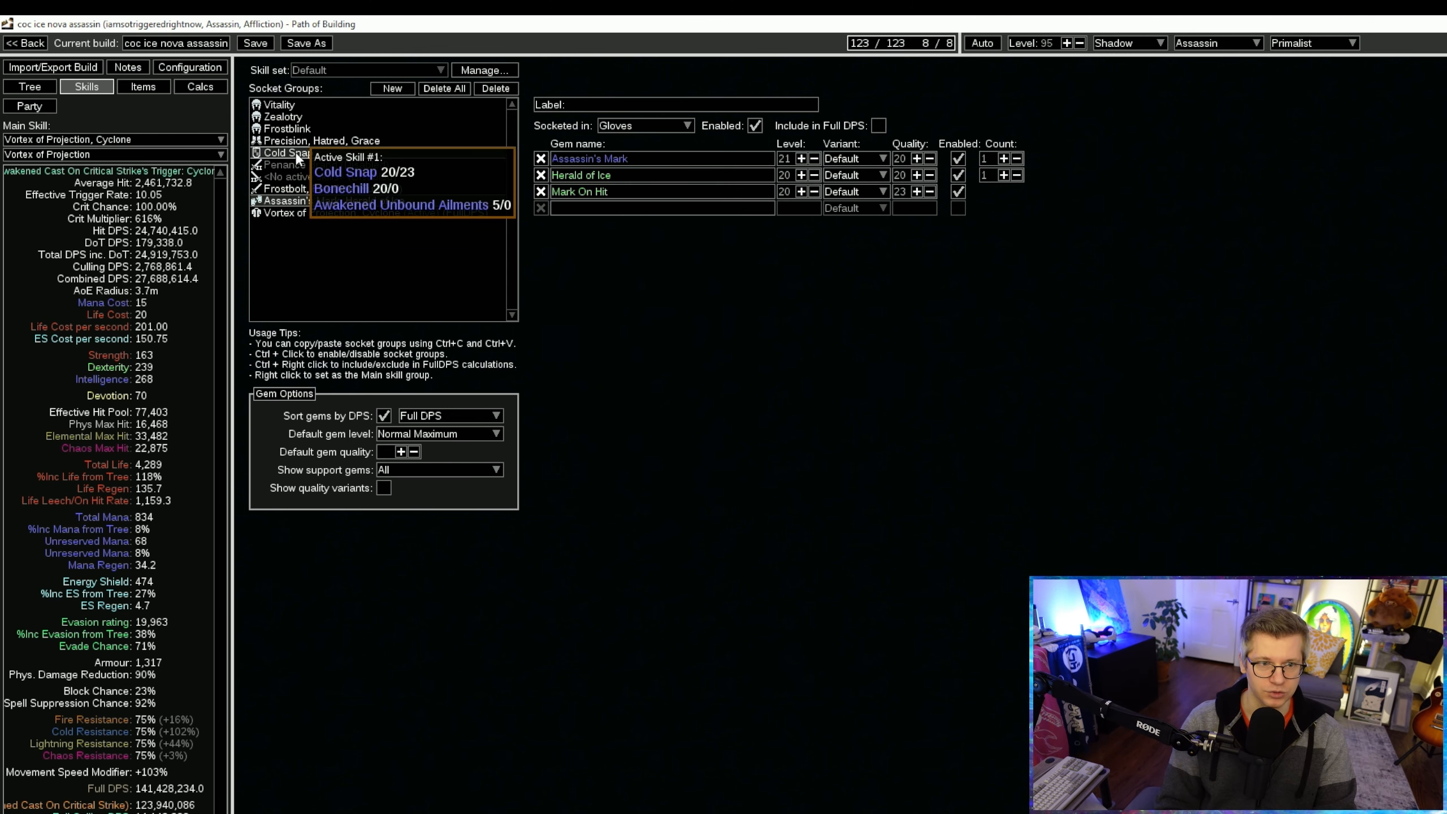
Inspect the suggested support gems for the Vortex of Projection, Cyclone group, checking the impact of Concentrated Effect and Inspiration
click(342, 212)
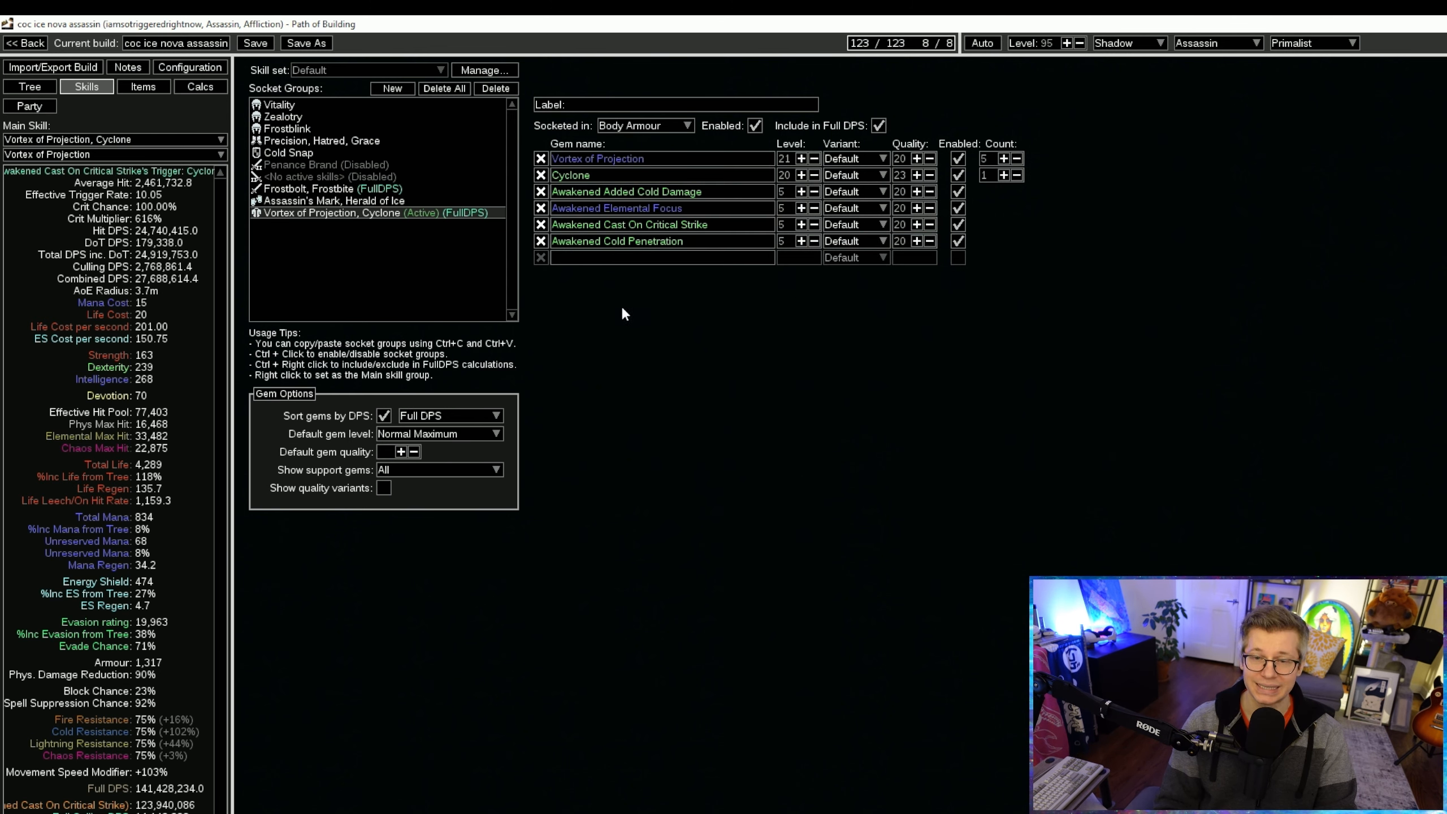
click(664, 257)
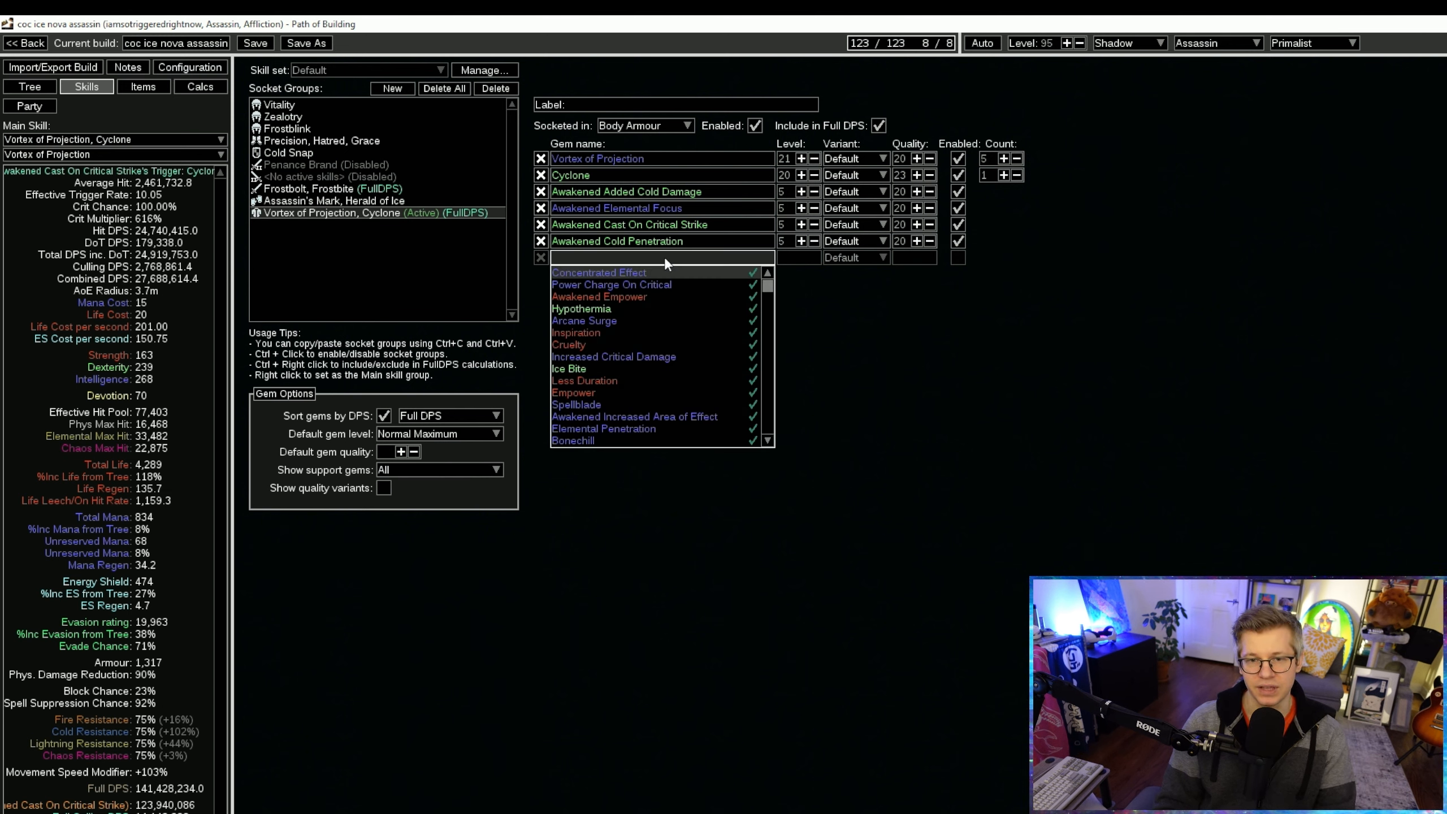
mouse_move(608, 271)
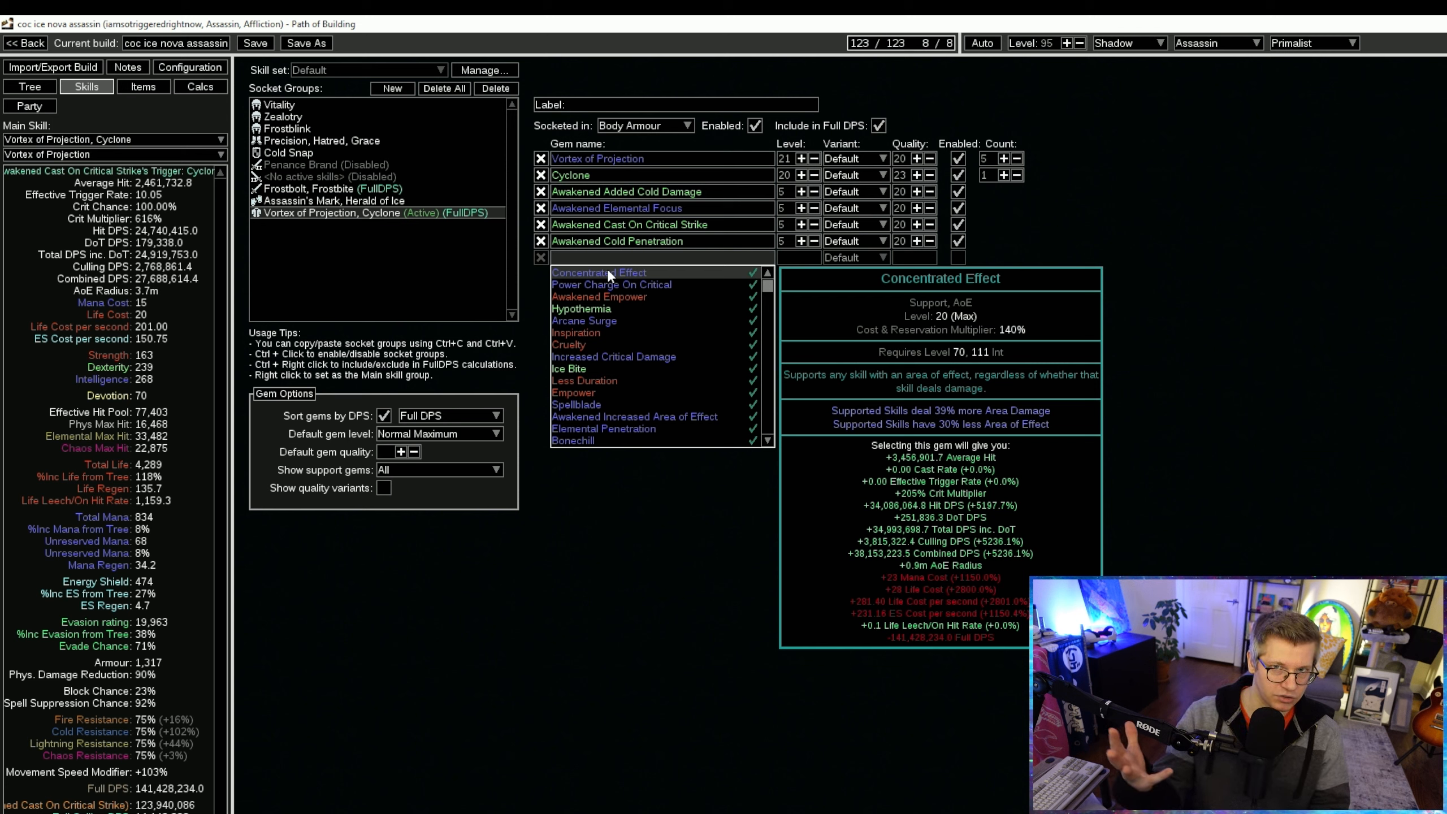
key(Escape)
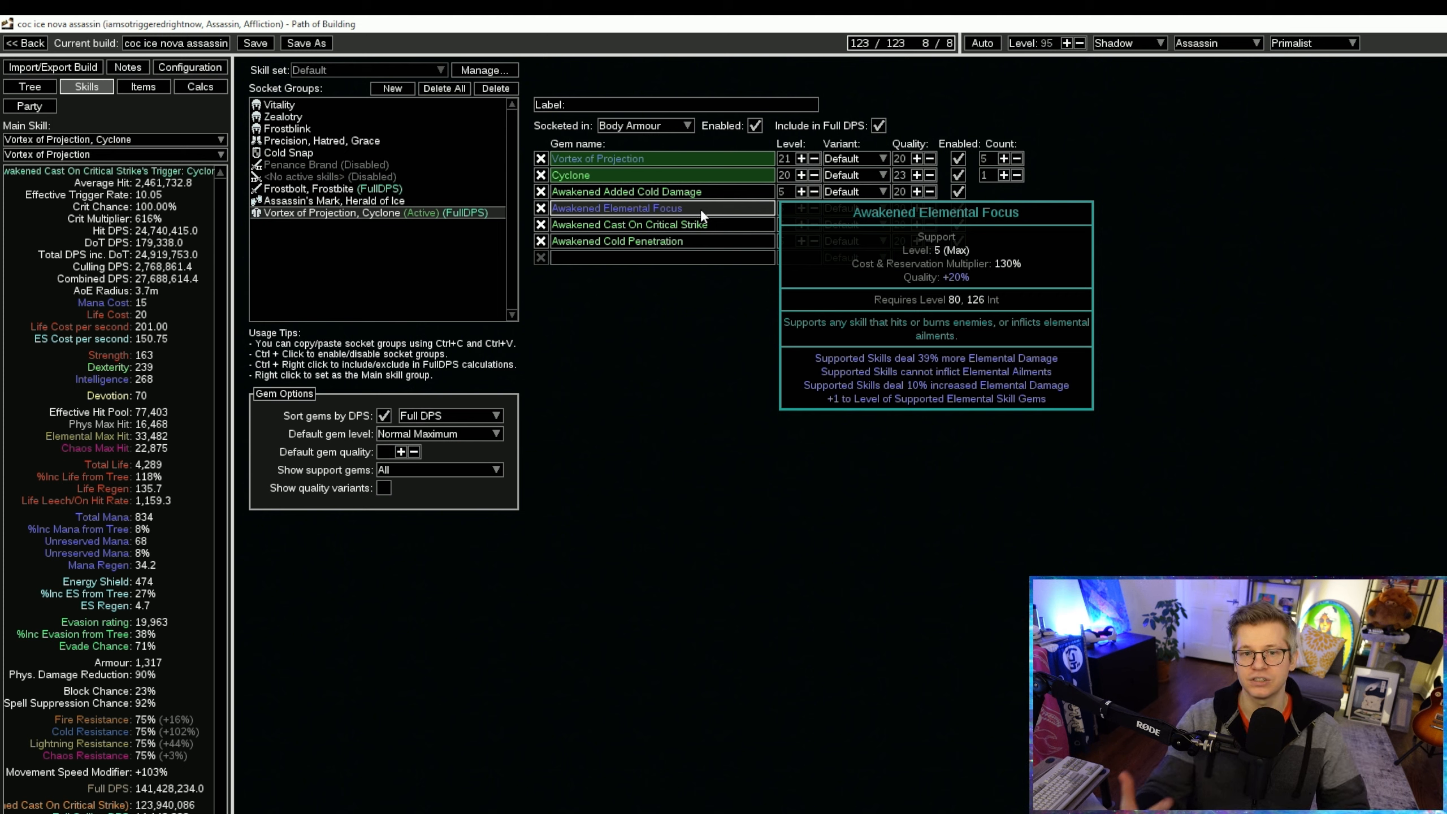
click(676, 258)
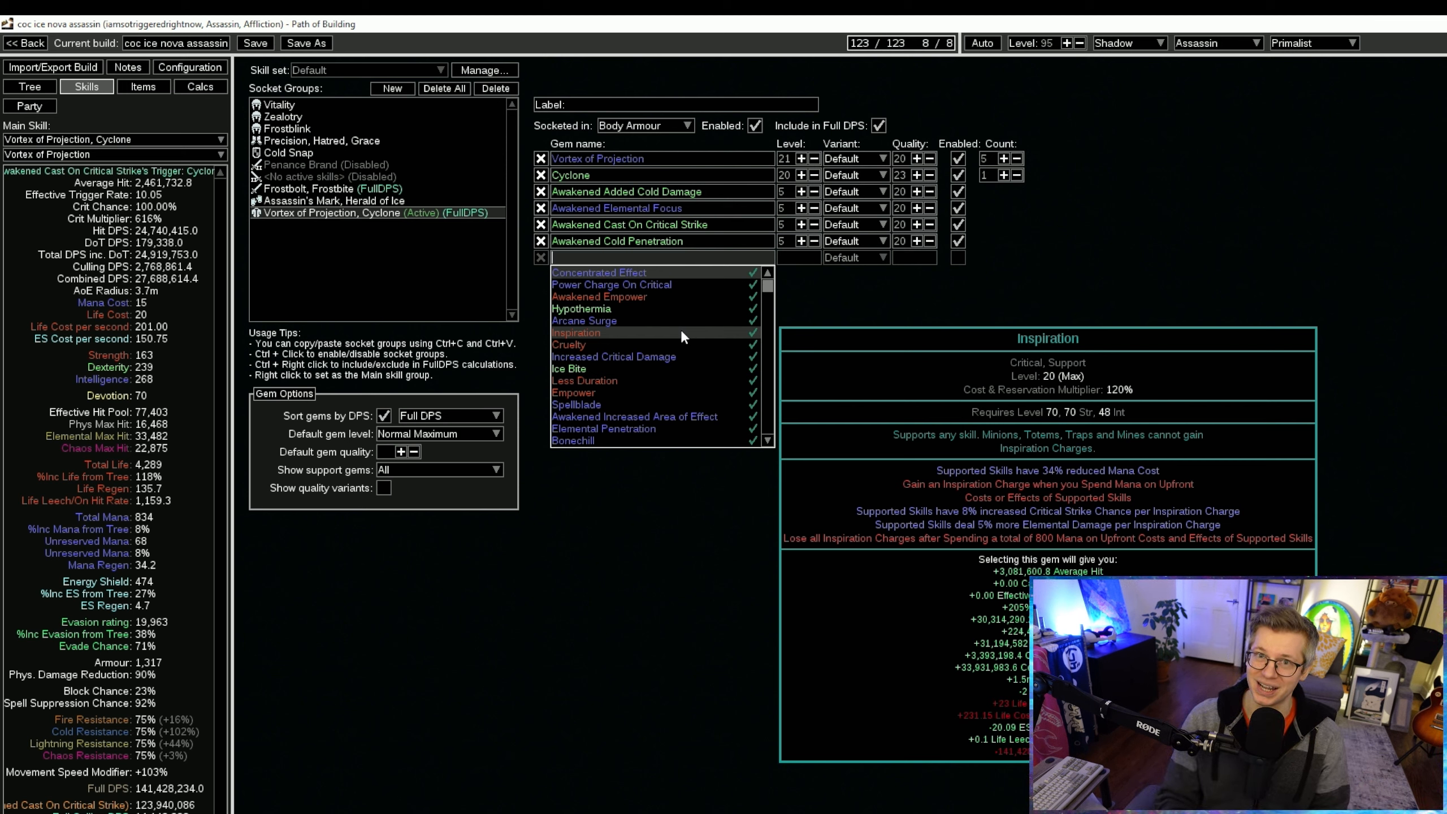
Examine how candidate gems such as Sigil of Power and Anger would affect the build, and toggle the Vaal Righteous Fire gem
click(326, 225)
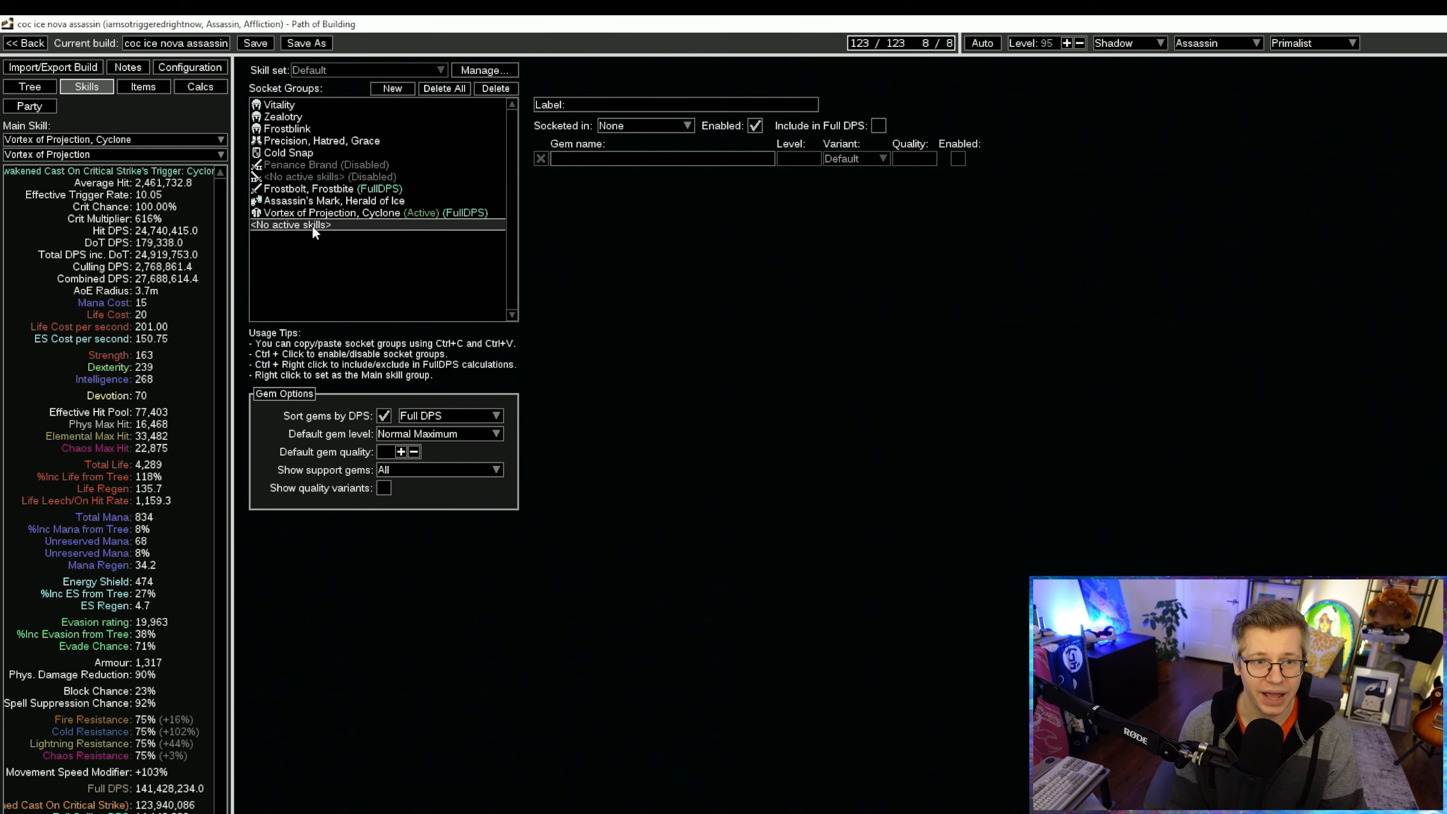
click(658, 159)
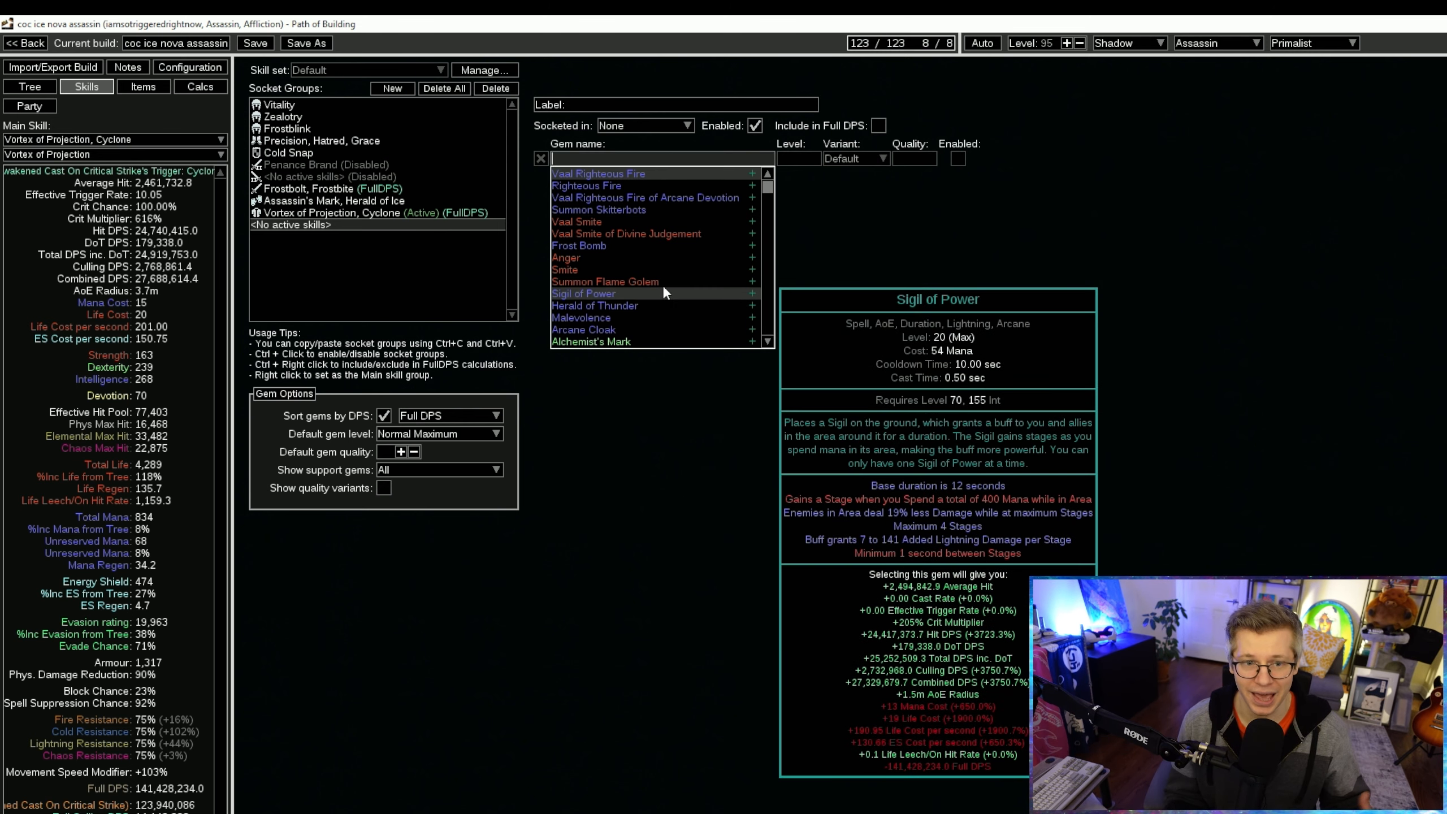
click(1007, 255)
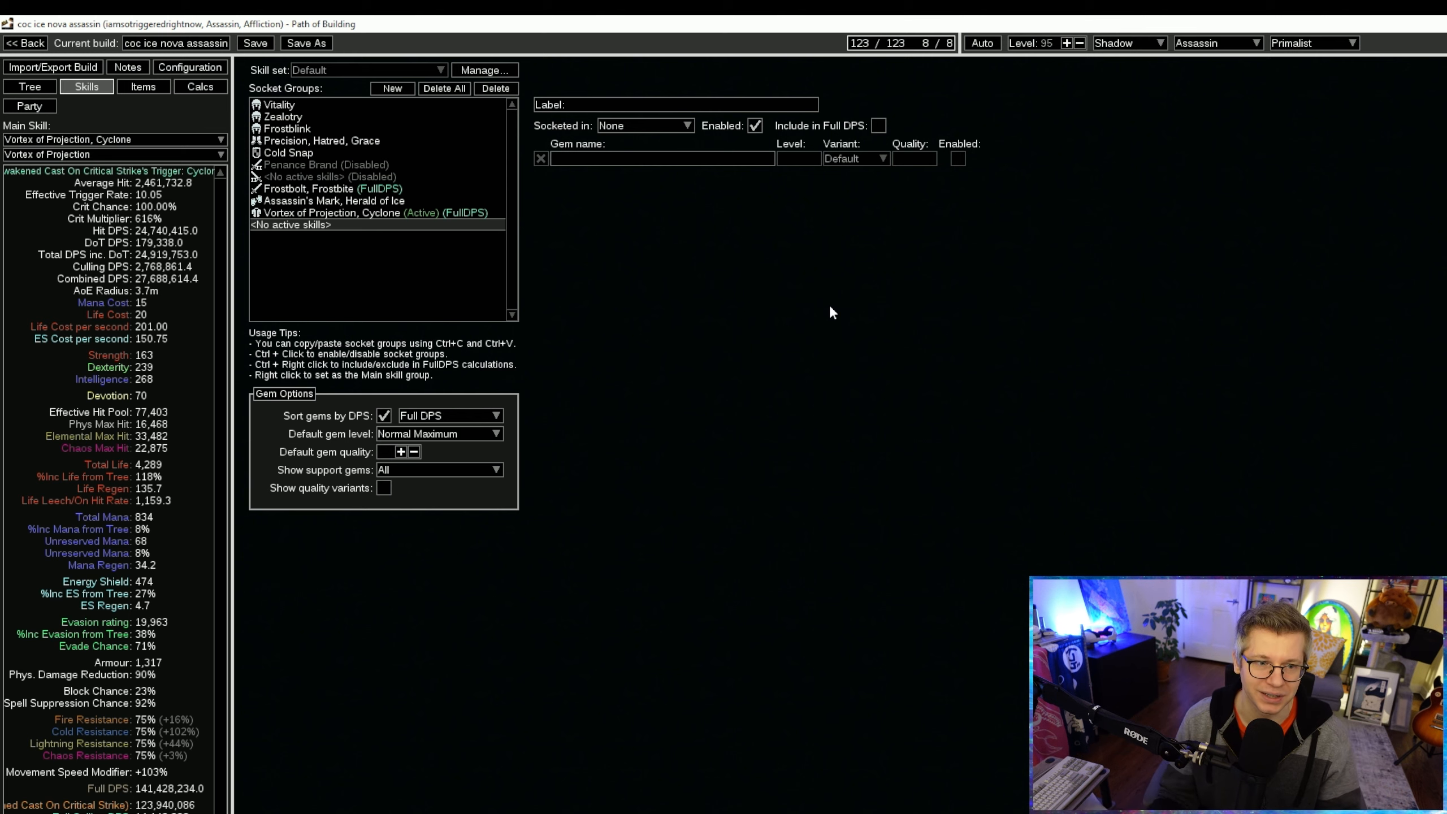
click(663, 160)
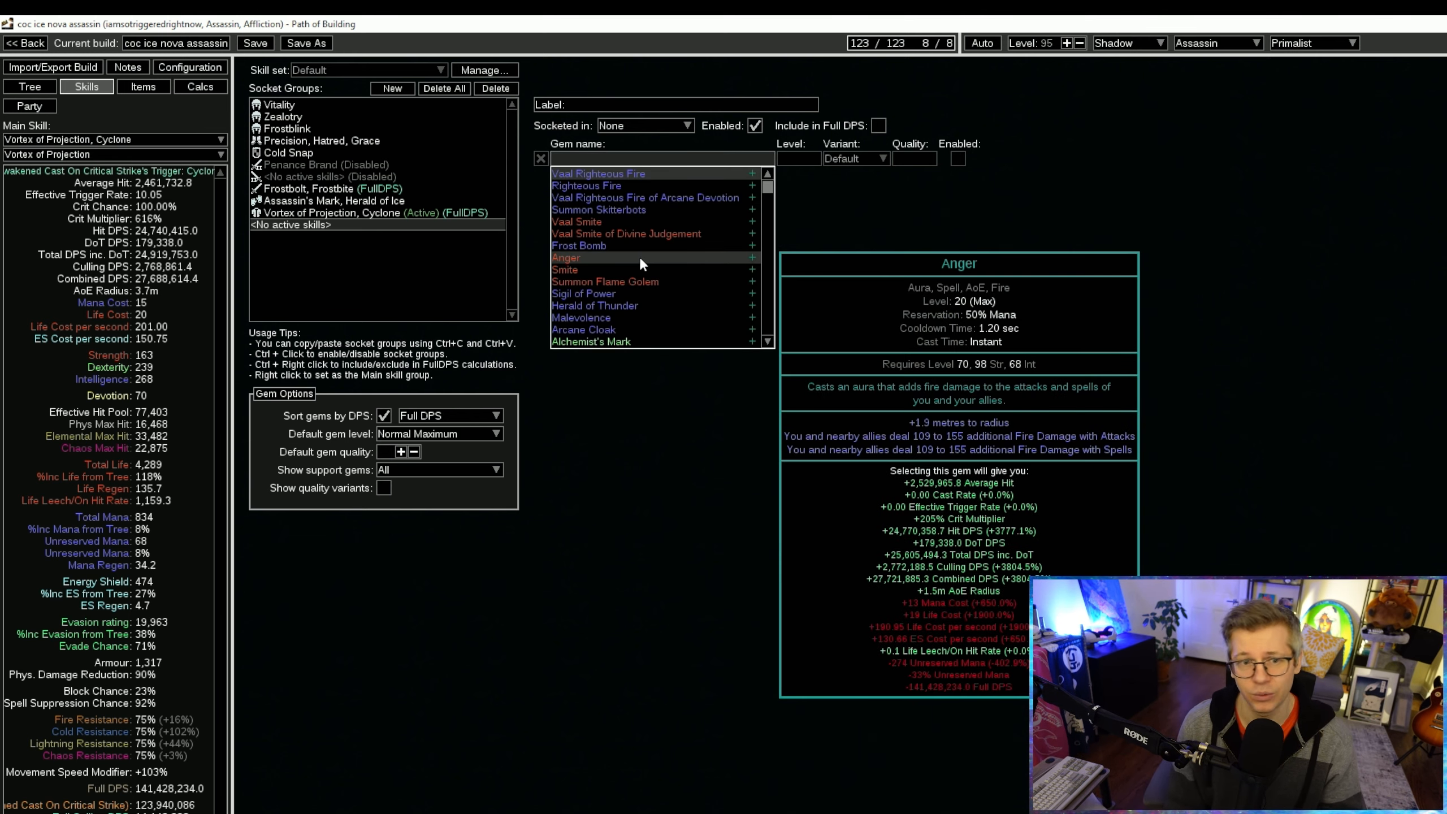
click(946, 268)
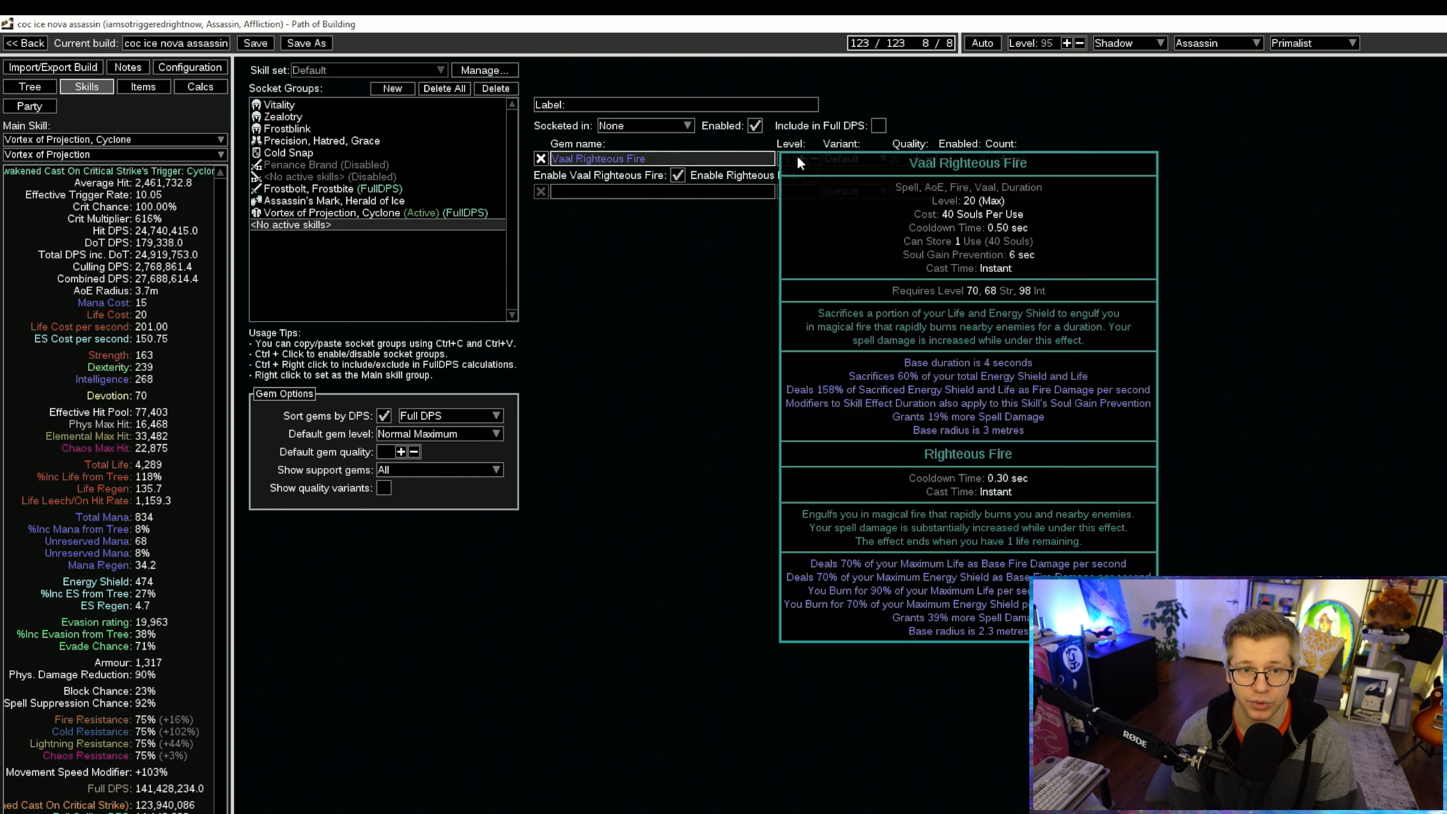
click(960, 159)
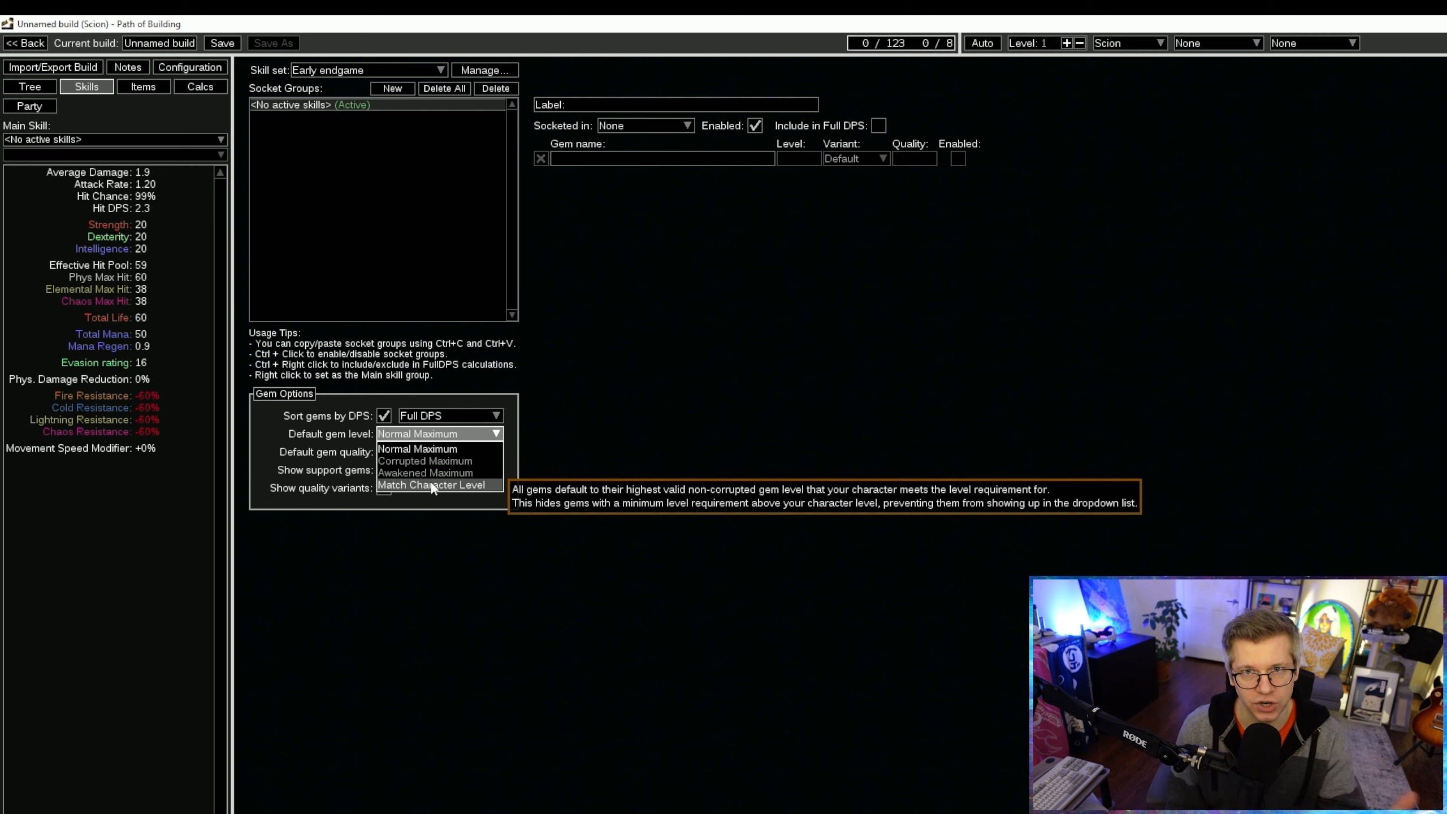
Review the choices for the default gem level and for which support gems are shown
click(409, 513)
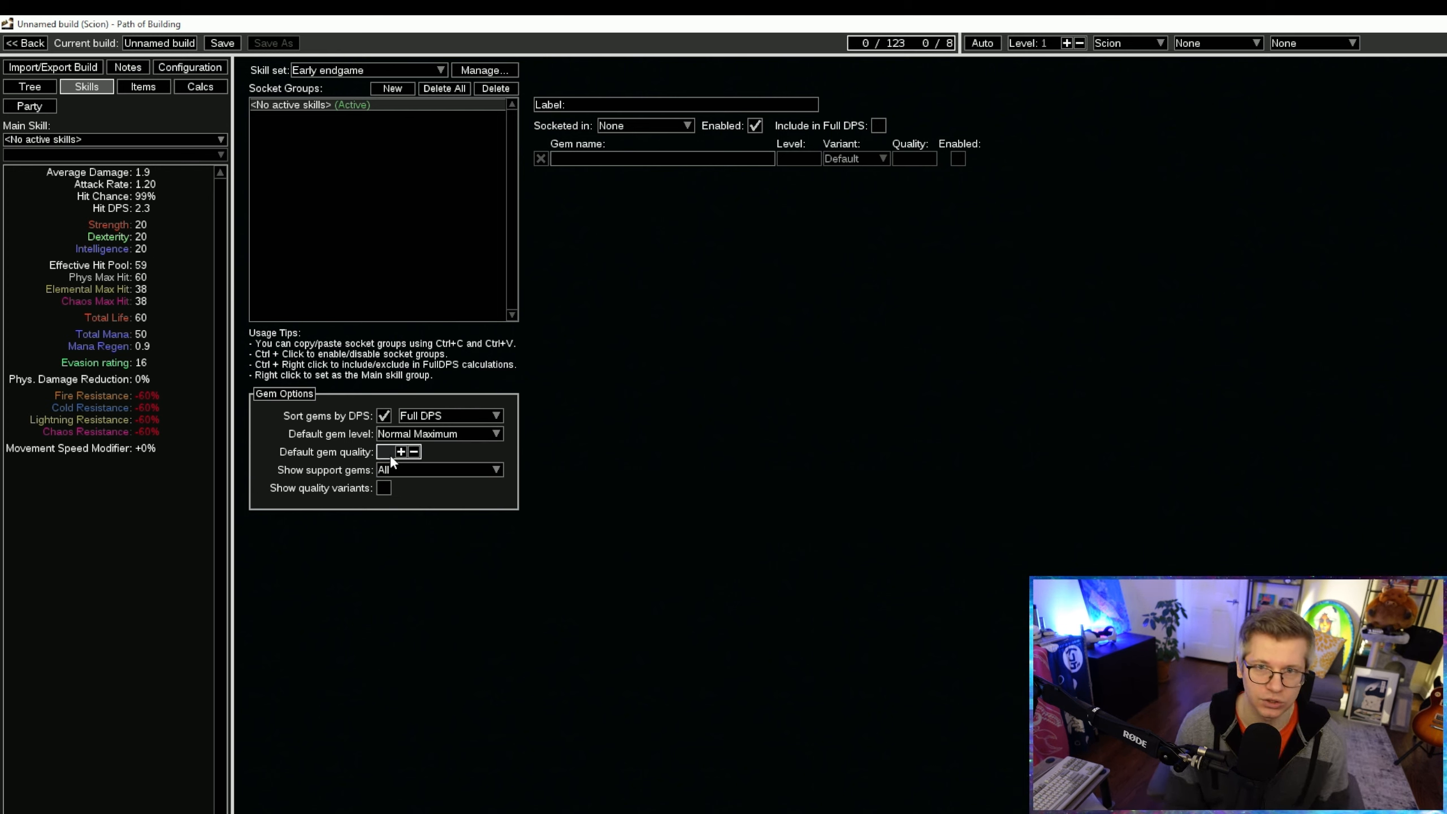
click(462, 473)
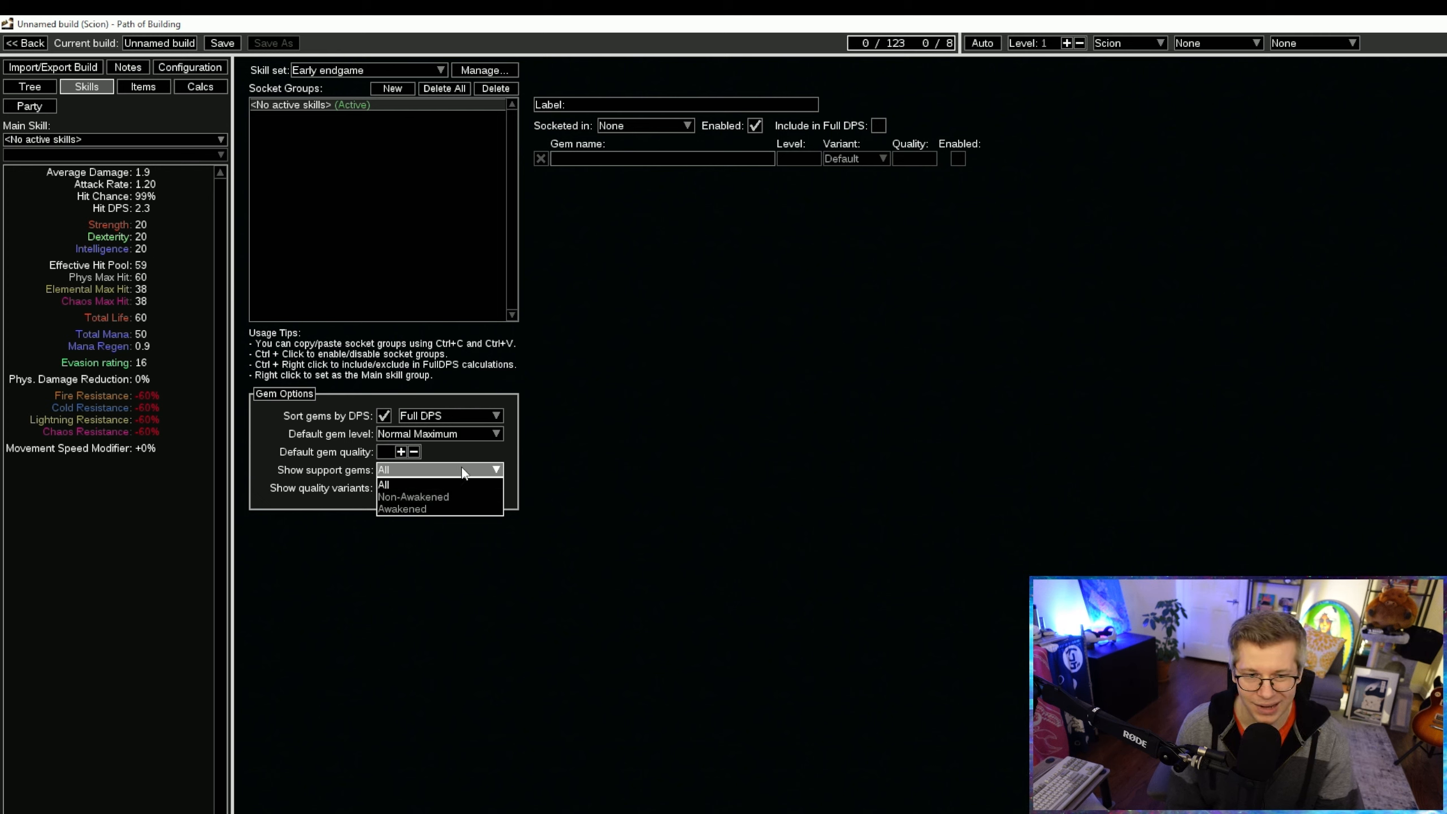
click(494, 470)
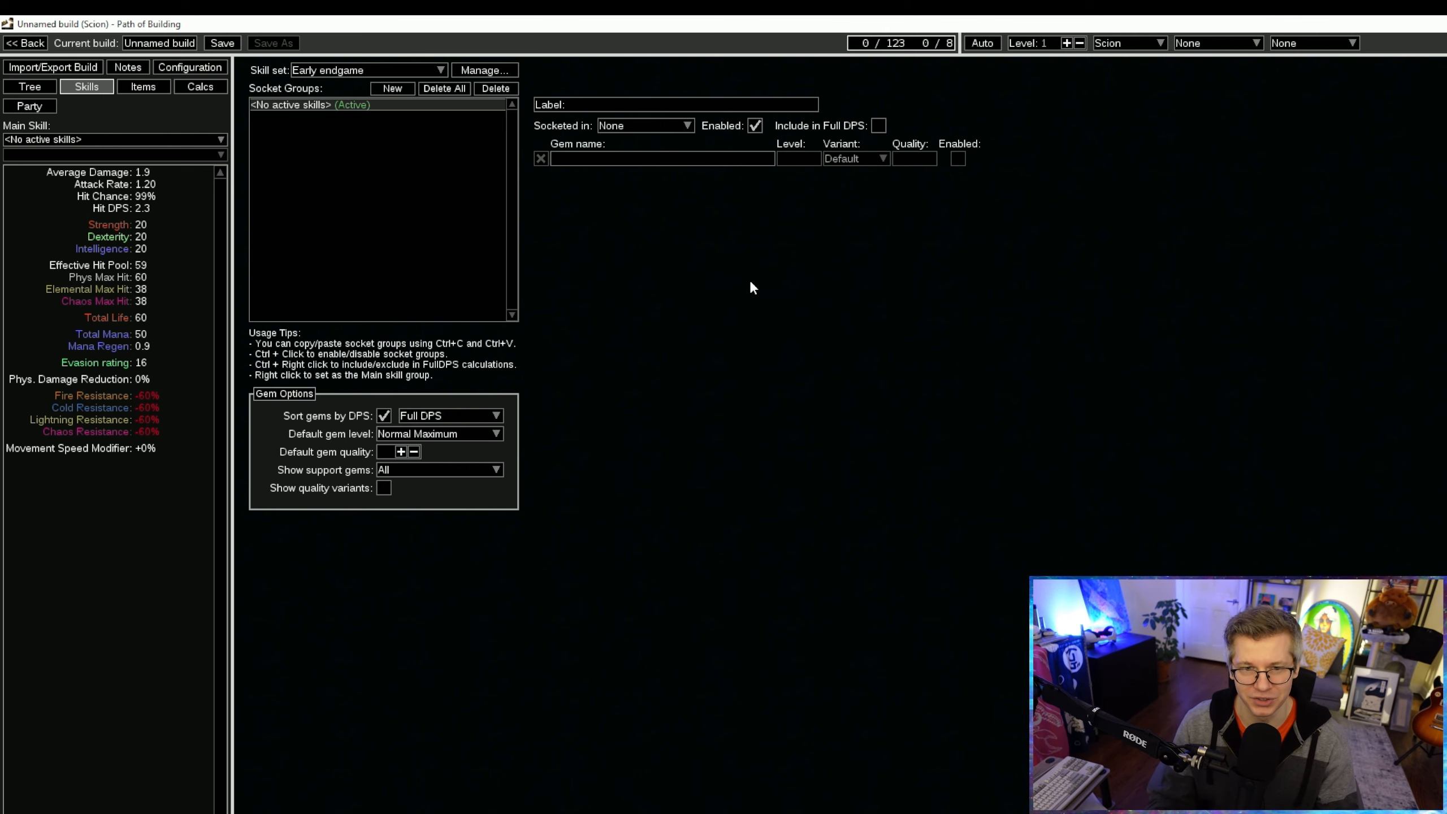
Add the Dual Strike gem to the empty socket group and set its level to 26
text(dual)
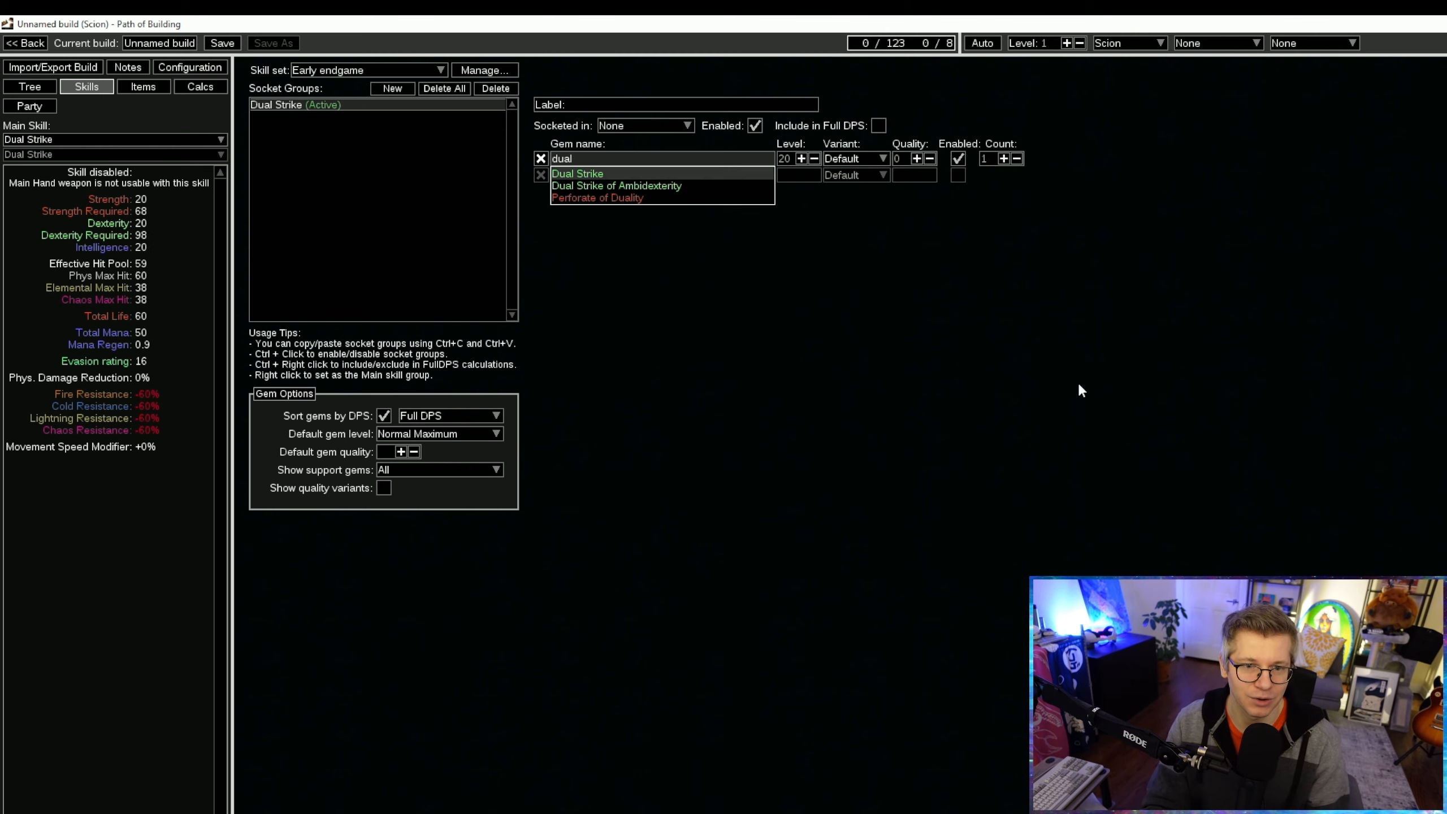
click(692, 174)
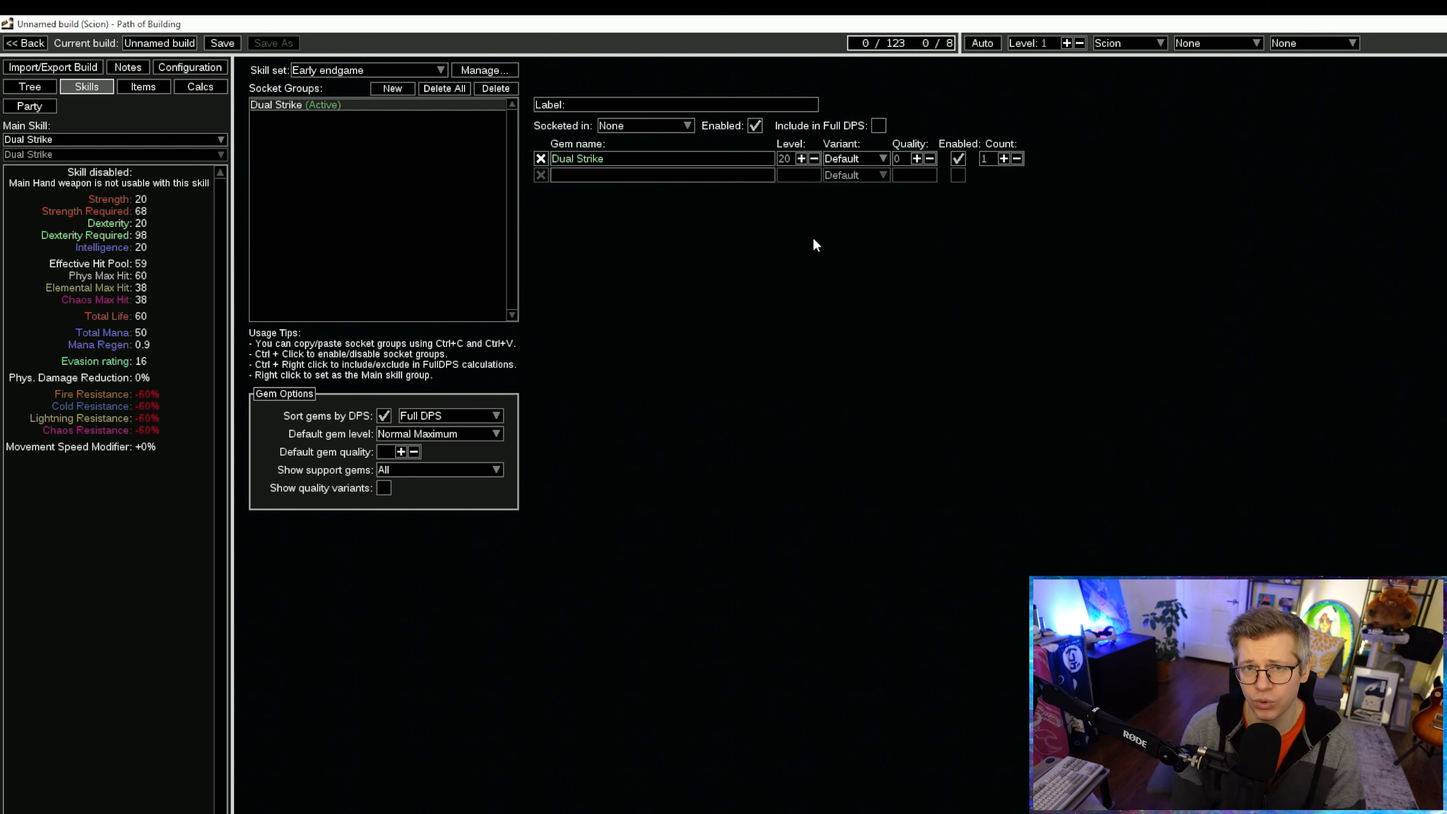
click(814, 159)
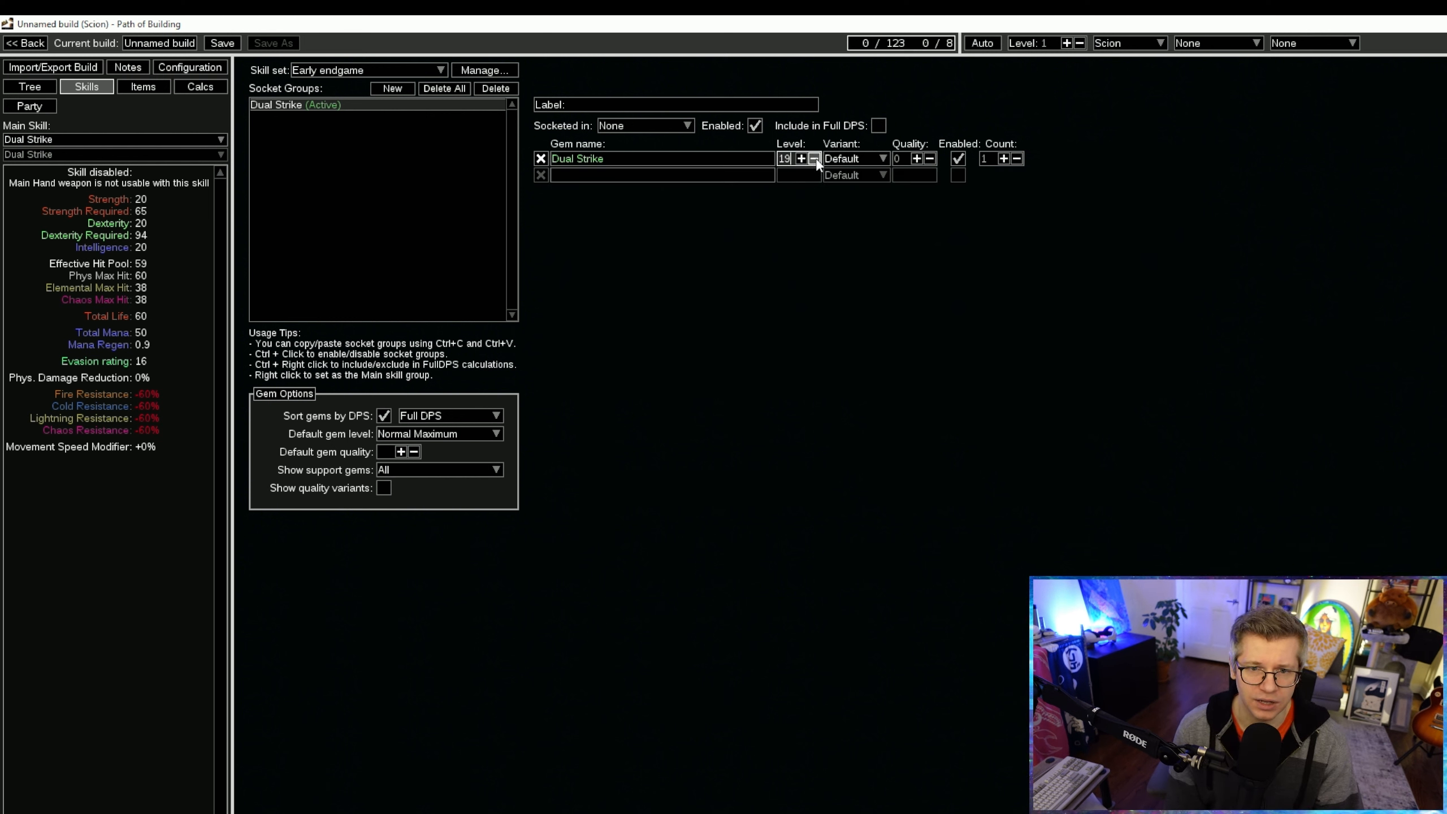
click(814, 159)
click(814, 159)
click(801, 159)
click(801, 159)
click(801, 159)
click(801, 158)
click(801, 158)
click(800, 159)
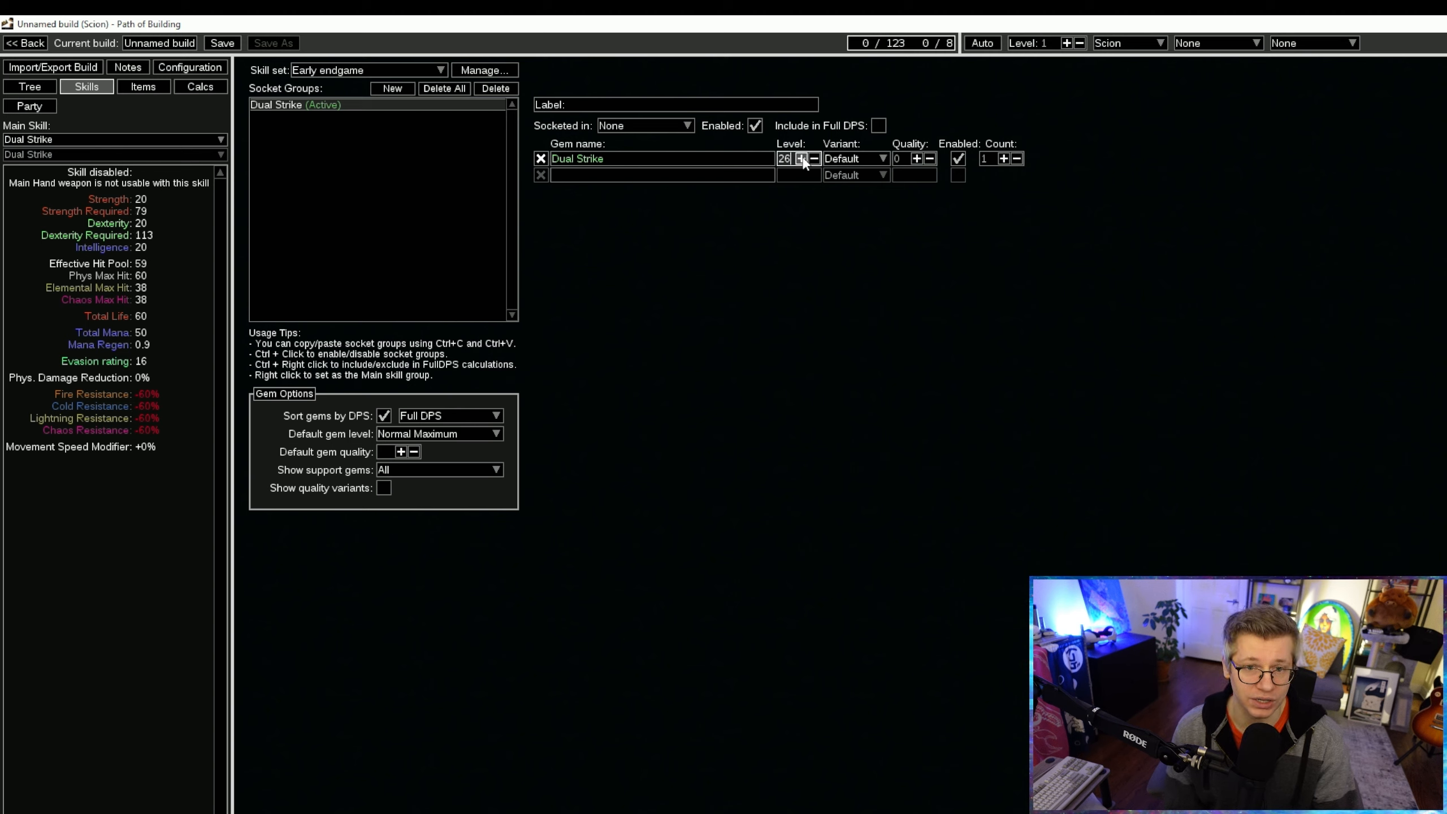
Raise the Dual Strike gem's level to 33
click(801, 159)
click(801, 159)
click(801, 159)
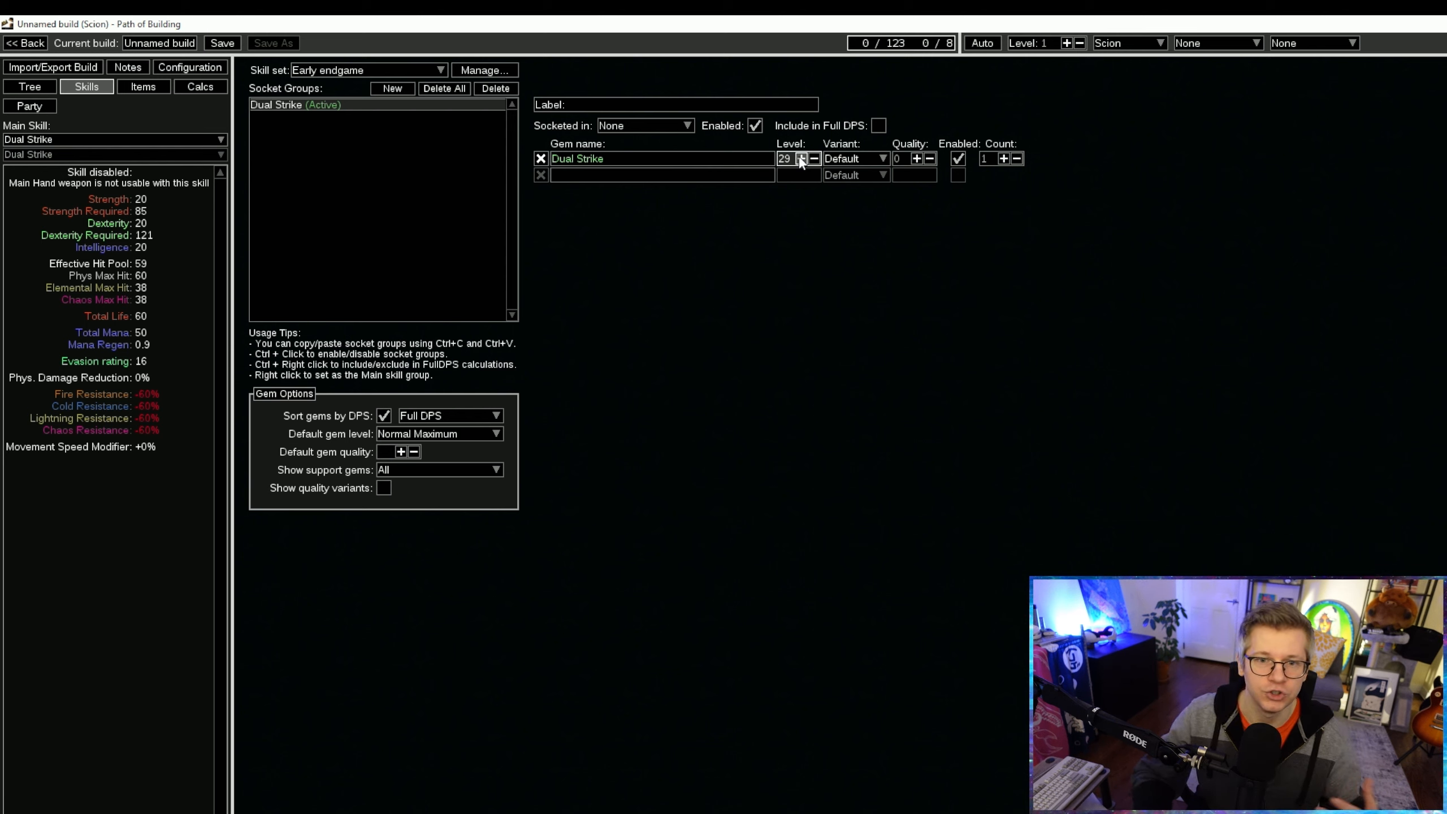
click(801, 159)
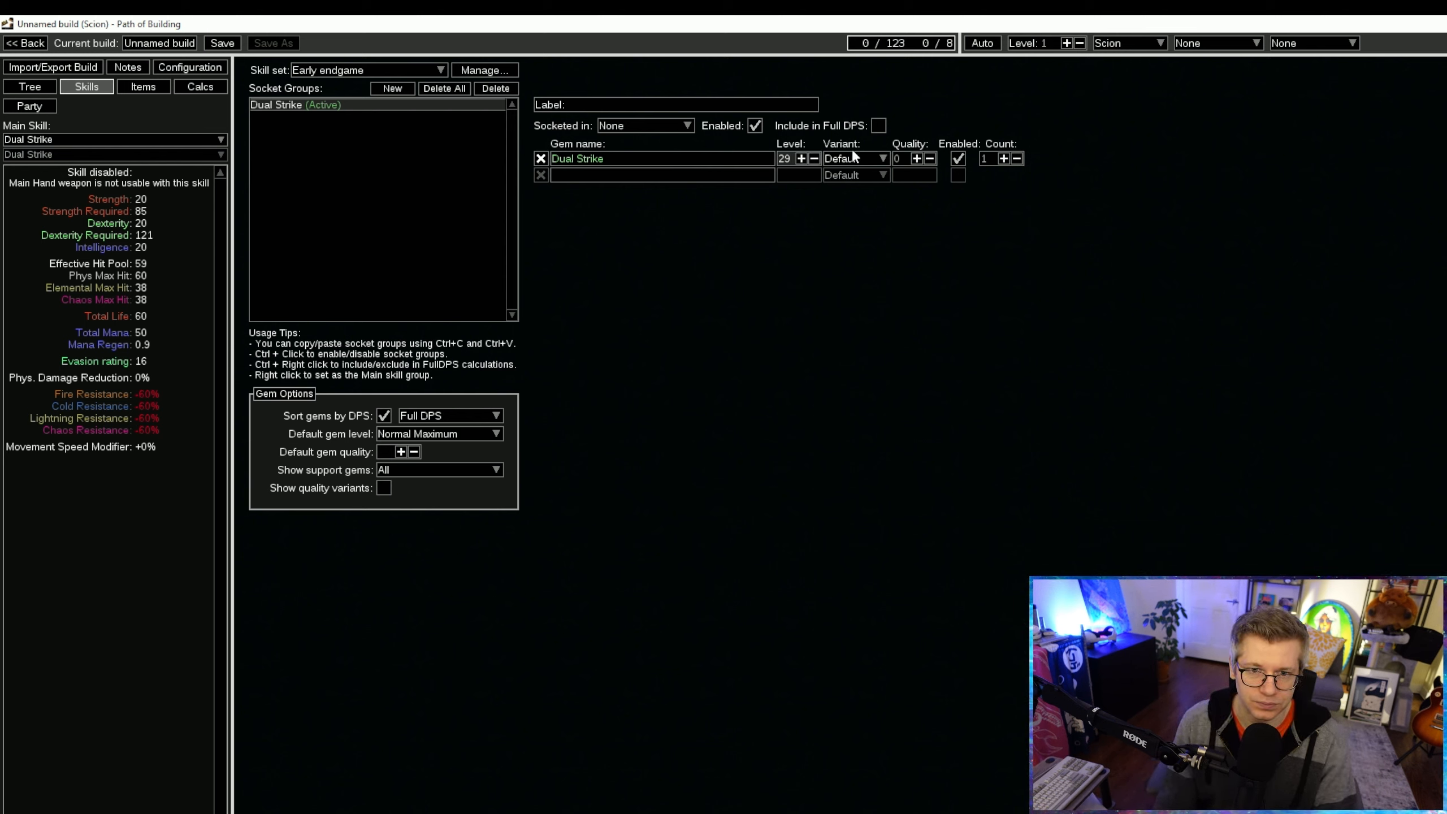
click(801, 159)
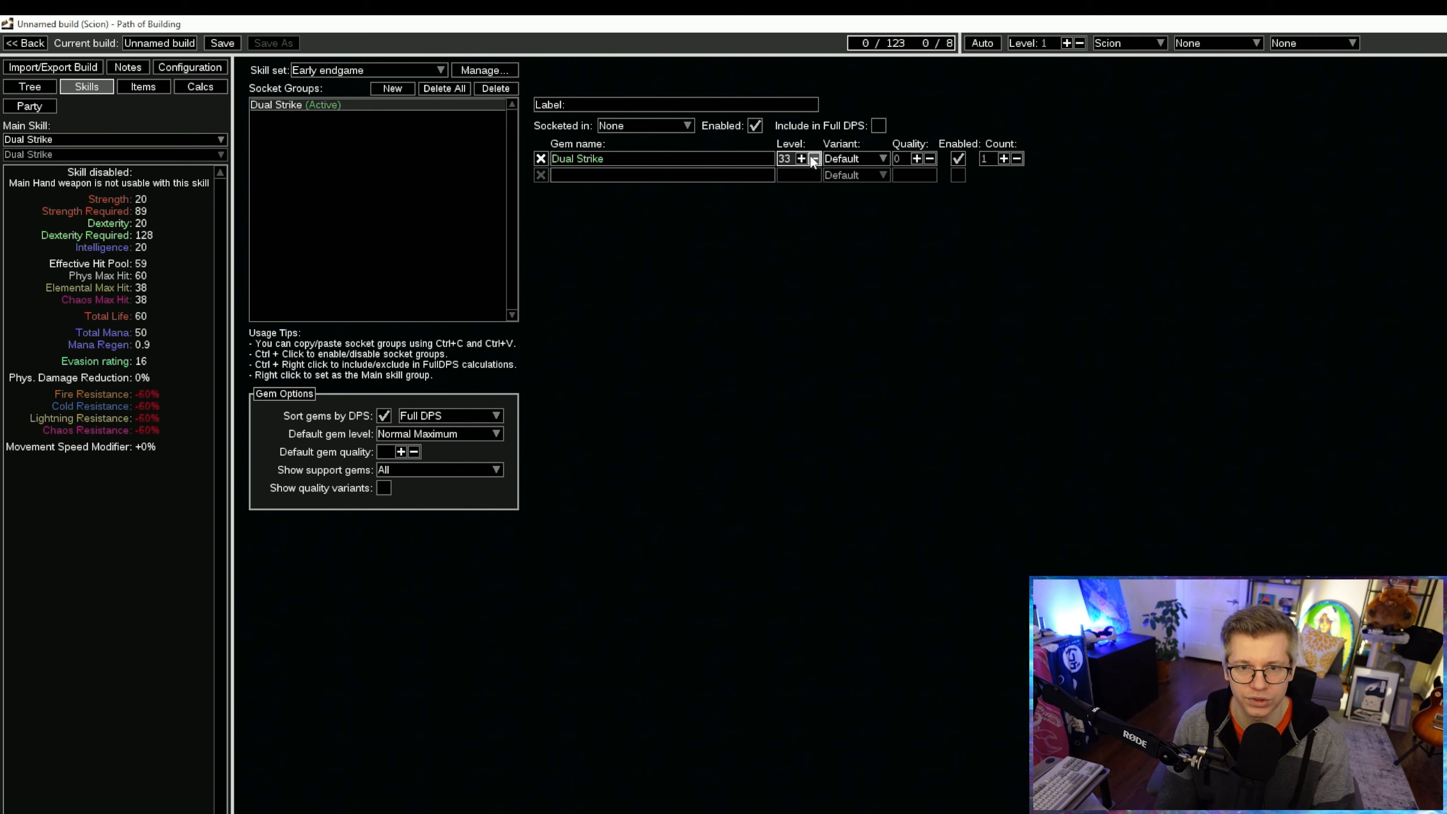
Lower the Dual Strike gem's level to 20
click(814, 159)
click(814, 159)
click(814, 158)
click(814, 158)
click(815, 158)
click(814, 159)
click(814, 158)
click(814, 159)
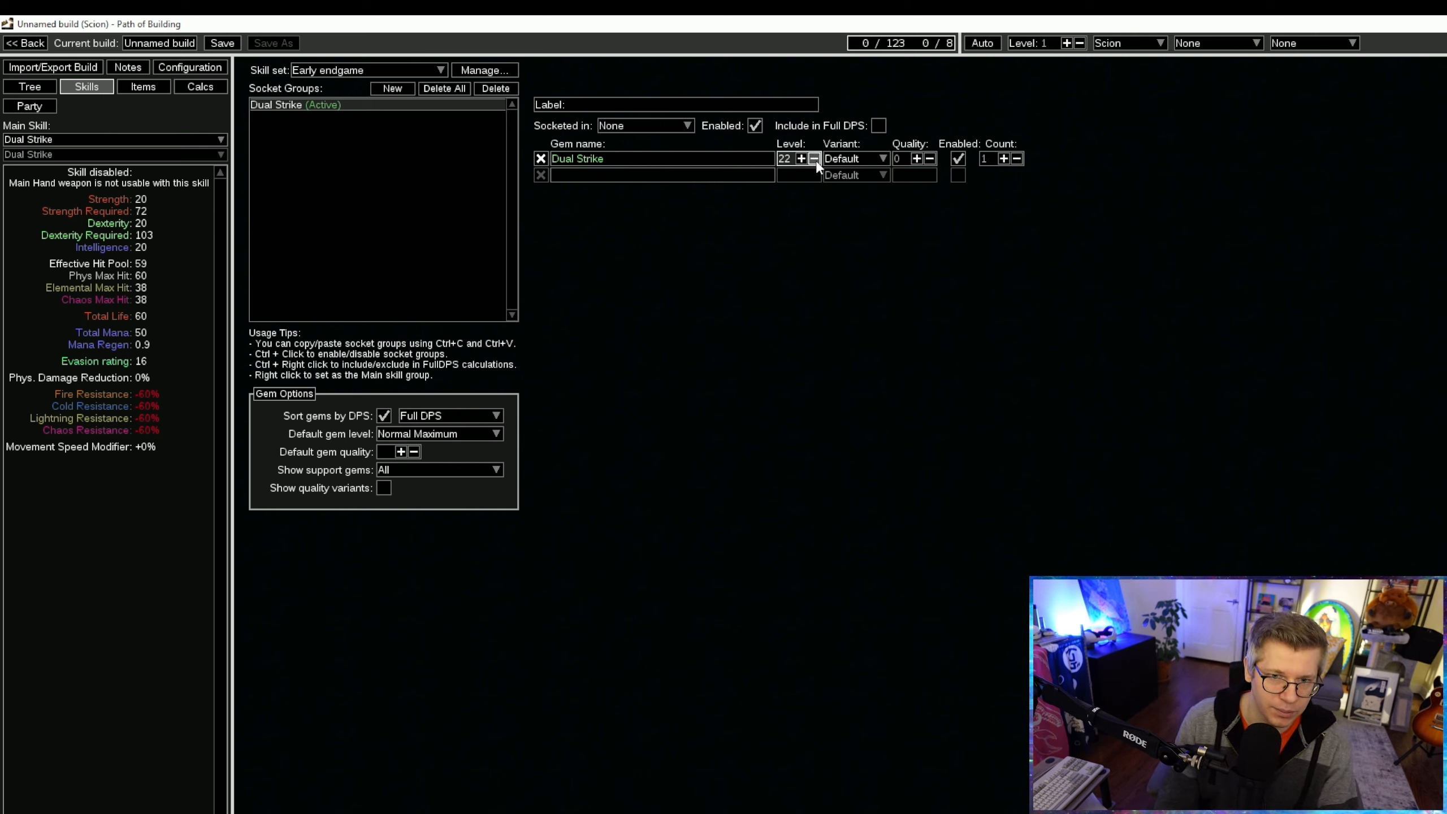
click(814, 159)
click(814, 159)
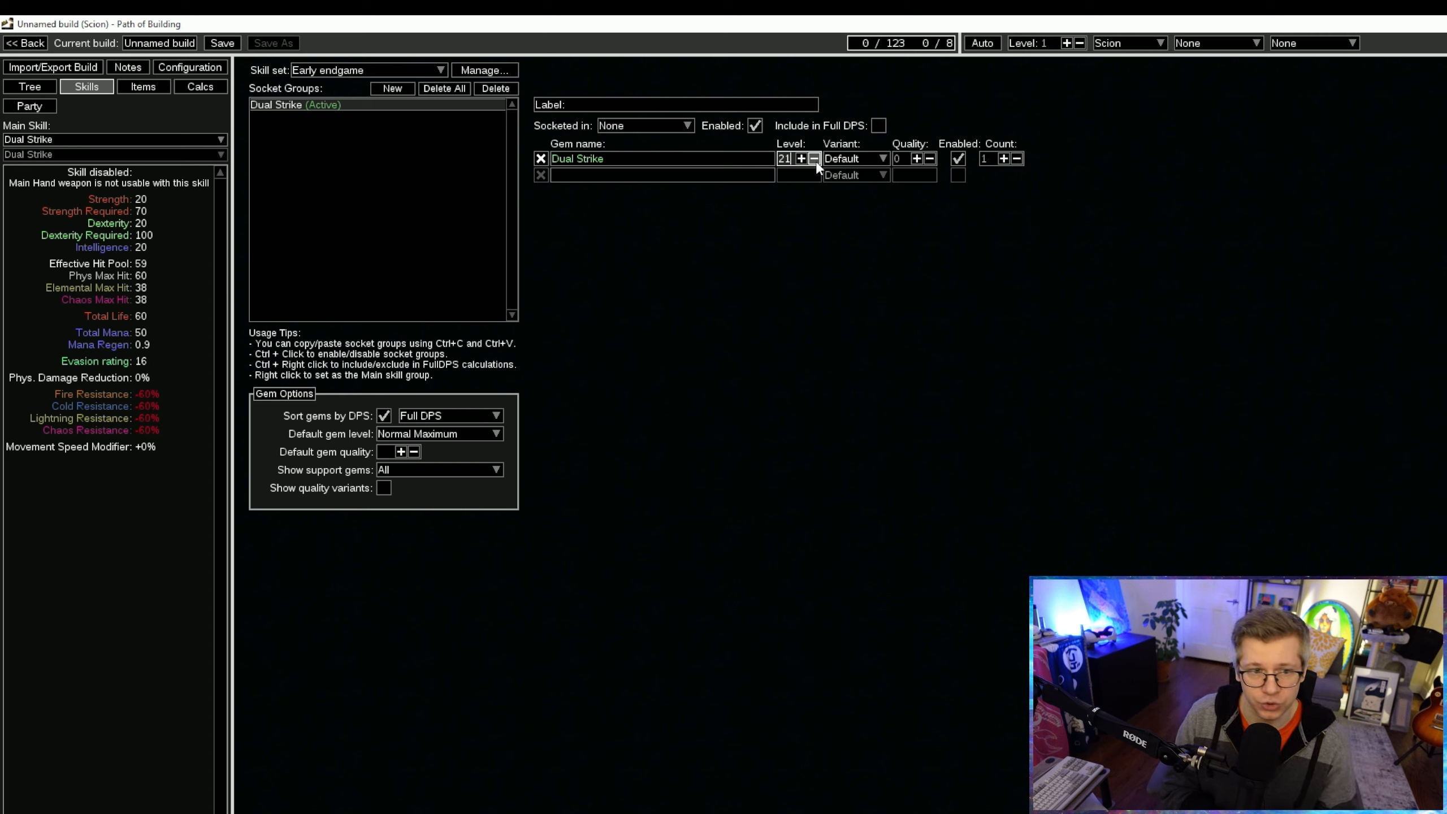
click(814, 159)
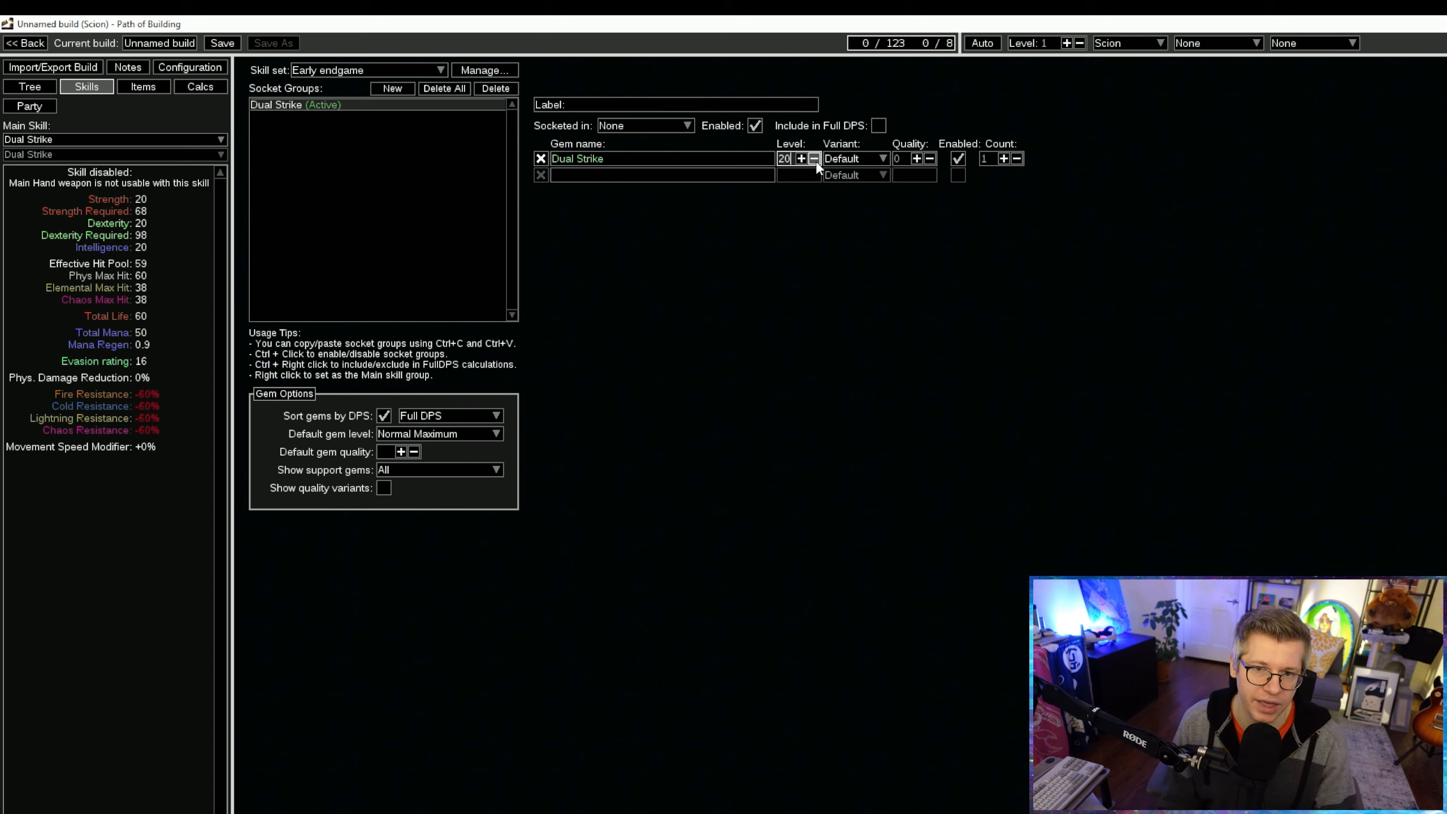
Check the Dual Strike variant choices, and view the Vortex of Projection, Cyclone group in the coc ice nova assassin build
click(841, 159)
click(856, 150)
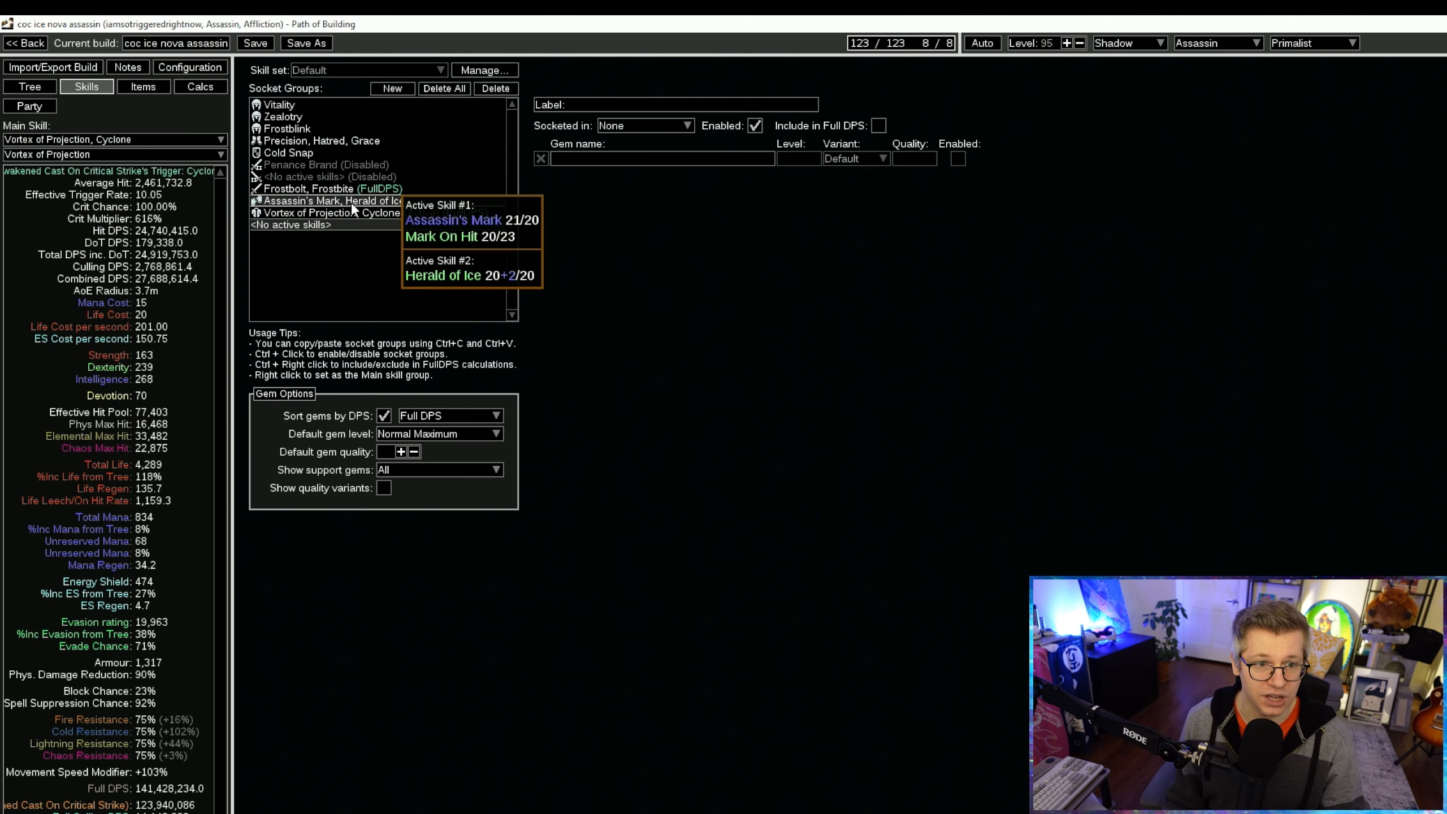
click(349, 213)
mouse_move(650, 159)
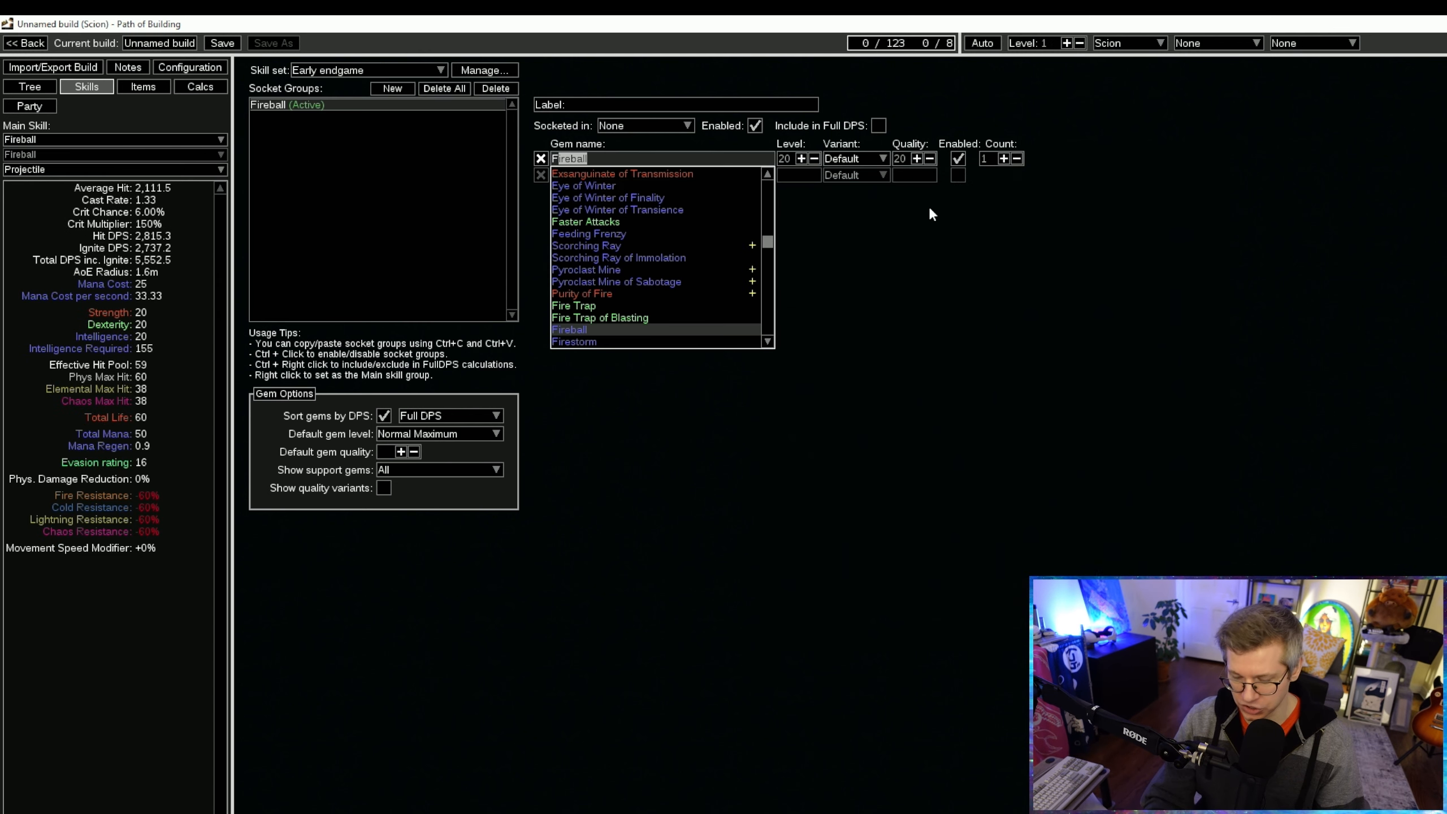
Replace the Fireball gem with Creeping Frost and try a higher count before setting it back to 1
text(creep)
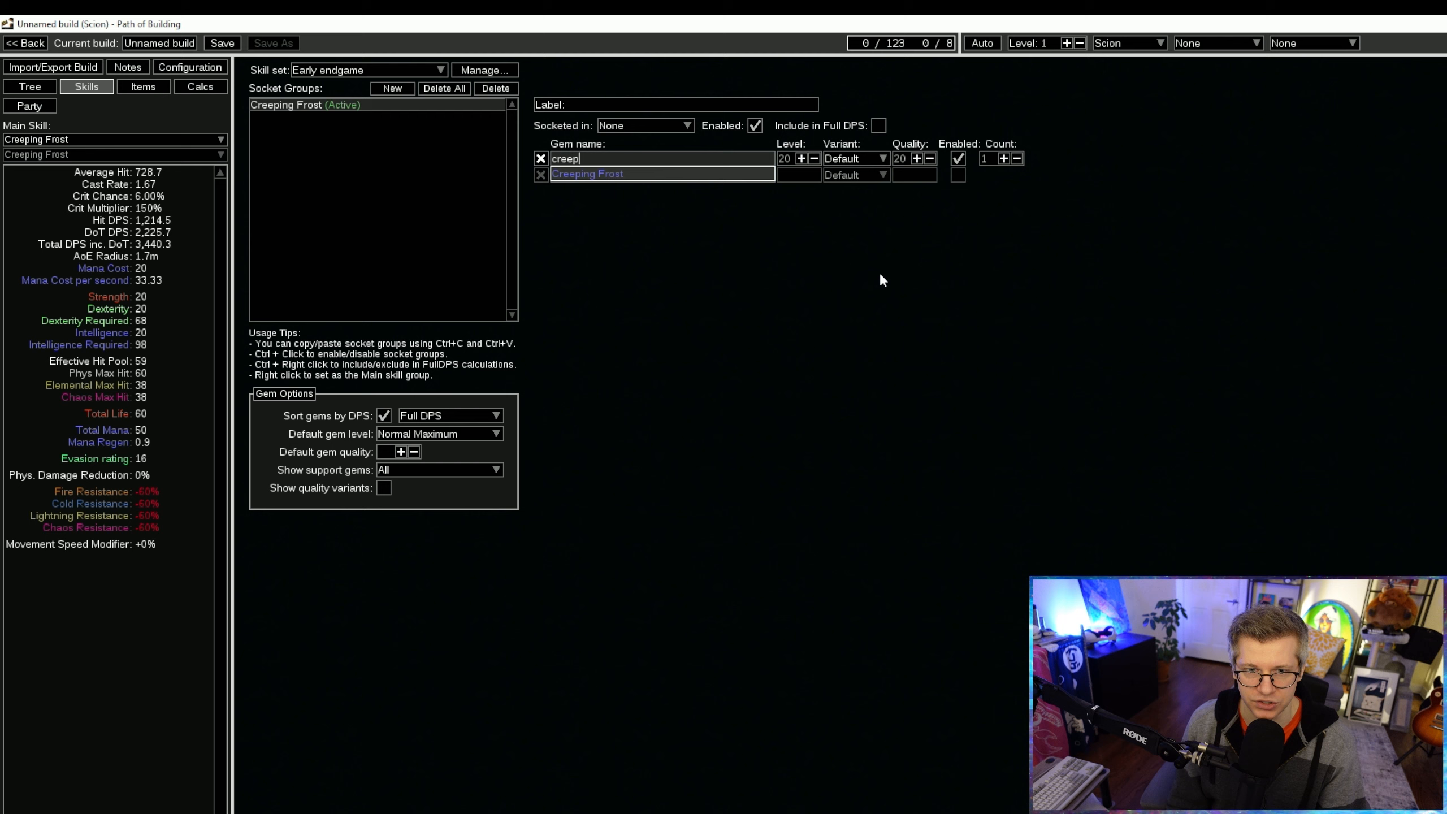
click(626, 174)
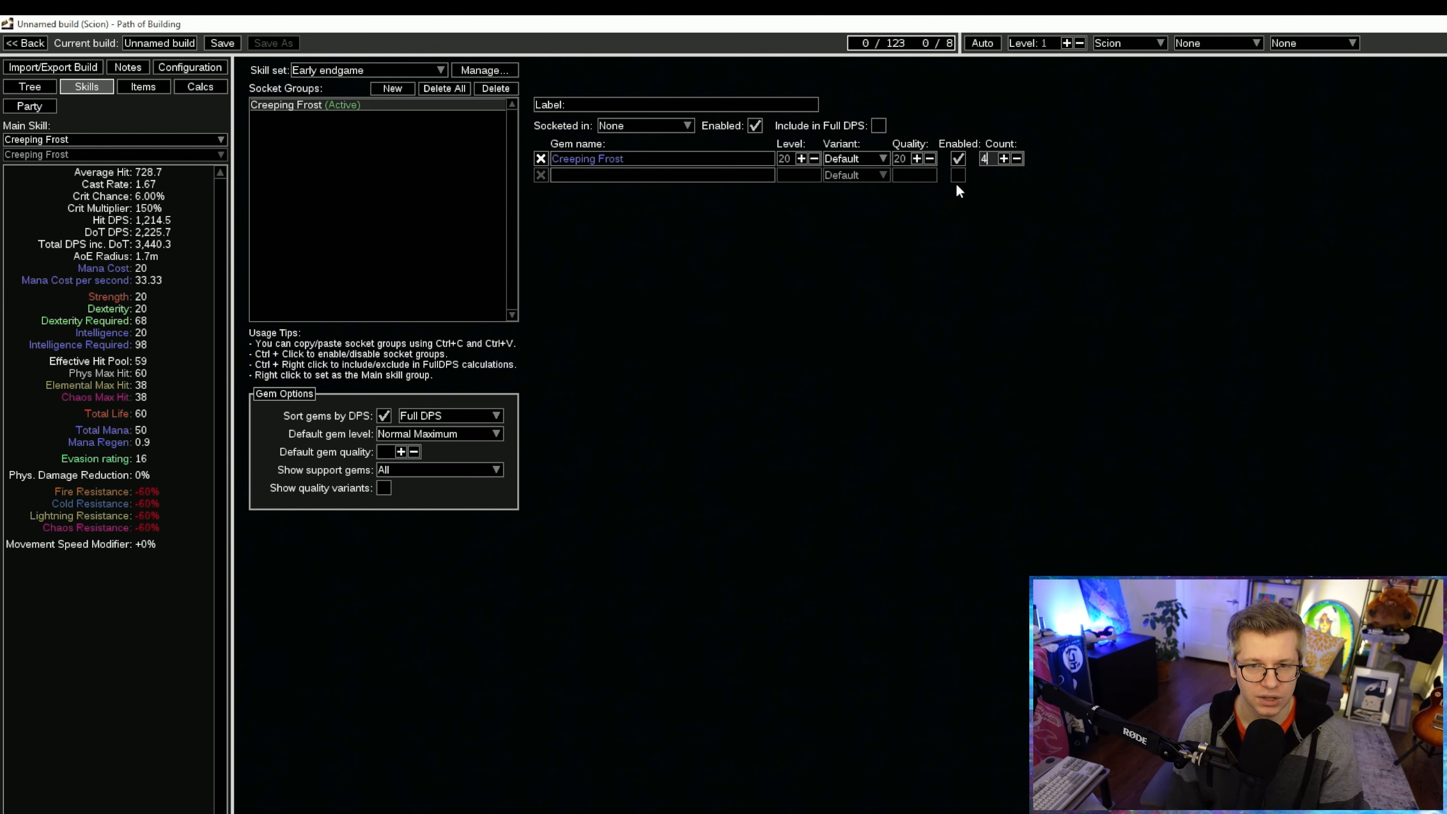
click(1004, 158)
click(1004, 158)
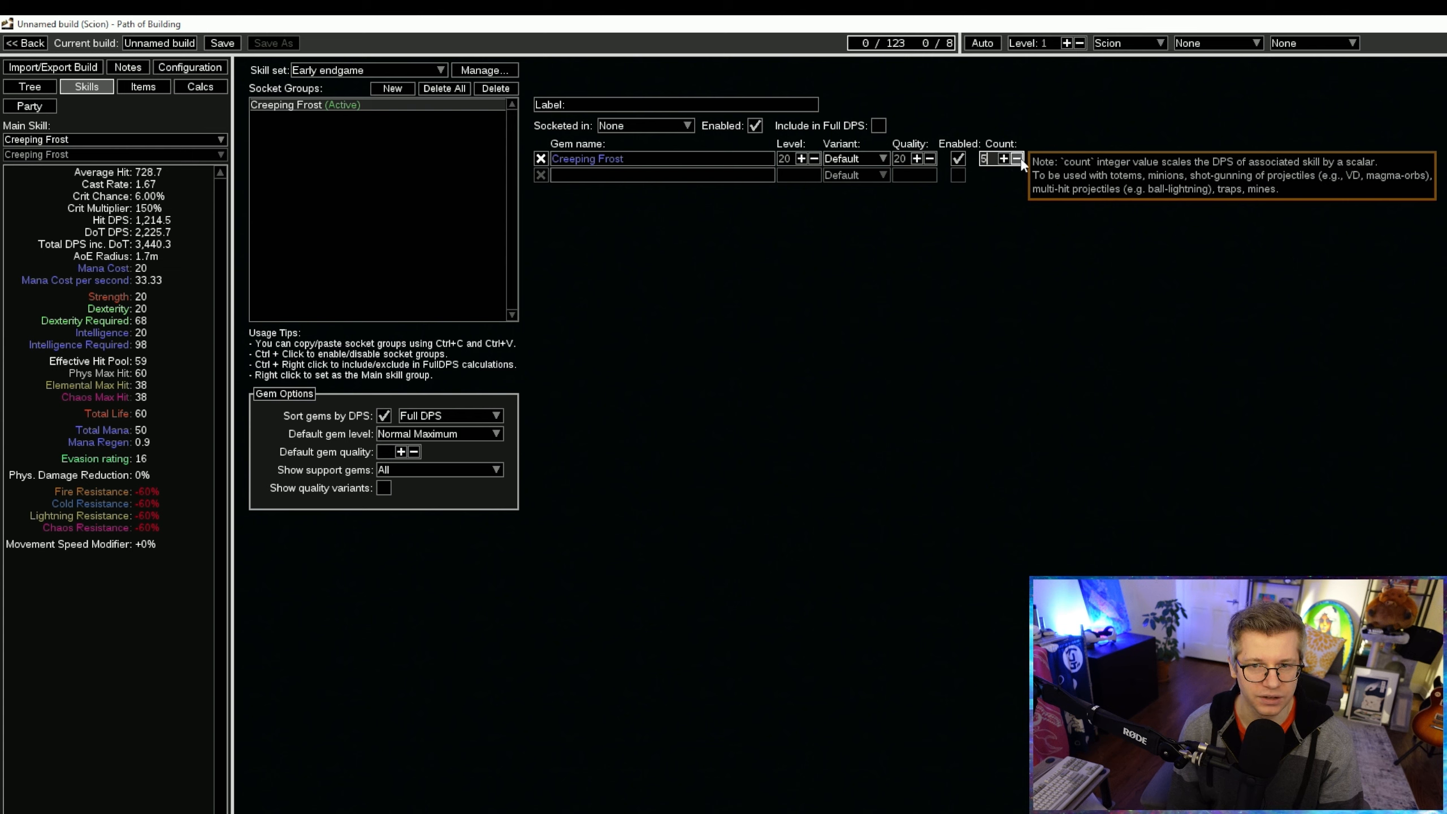
click(1017, 159)
click(1016, 158)
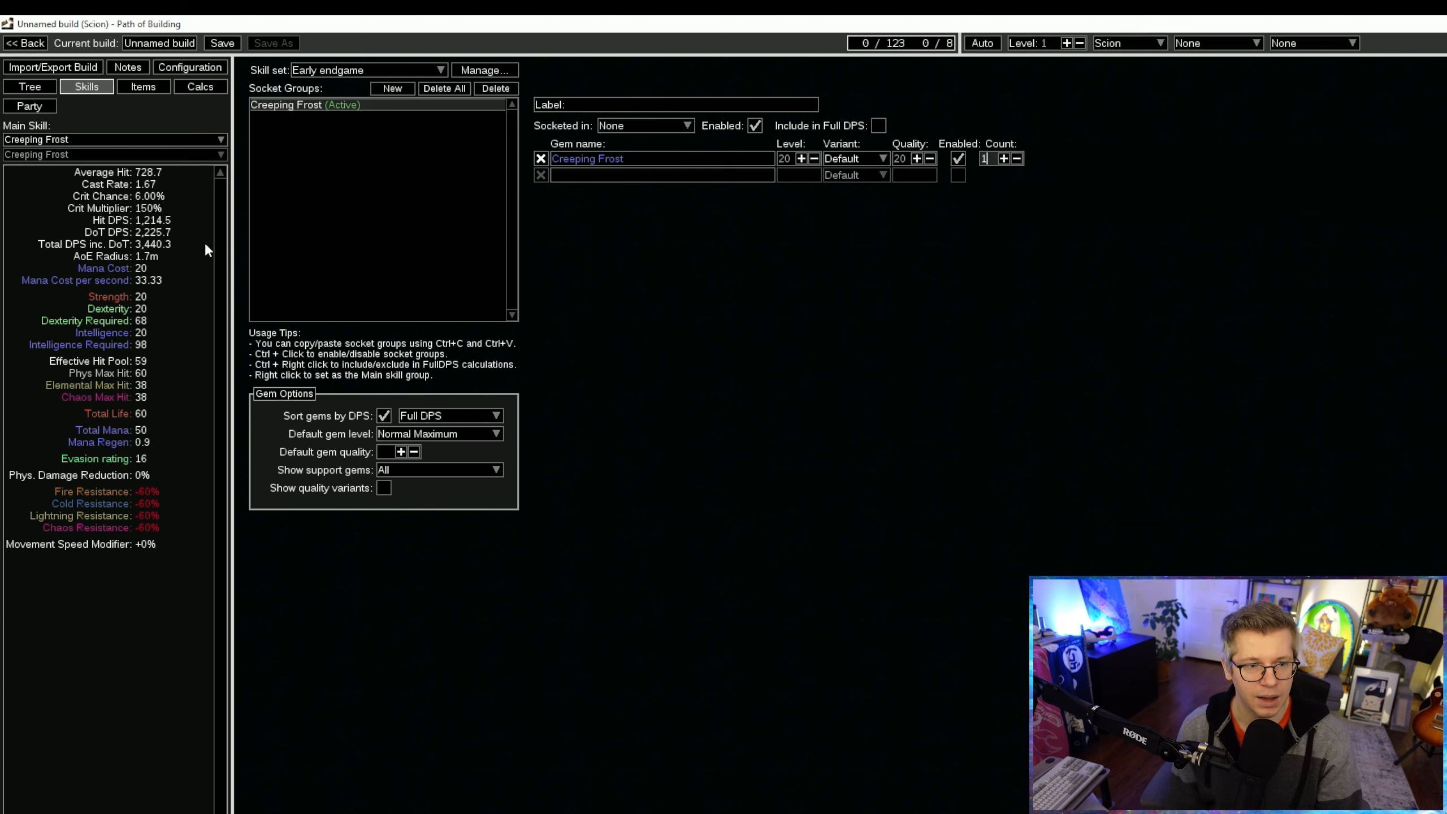
Add the Lesser Multiple Projectiles support gem to the group and set the Creeping Frost count to 3
click(662, 175)
text(Lesser Multiple Projectiles)
key(Return)
click(1004, 158)
click(1004, 159)
click(1006, 280)
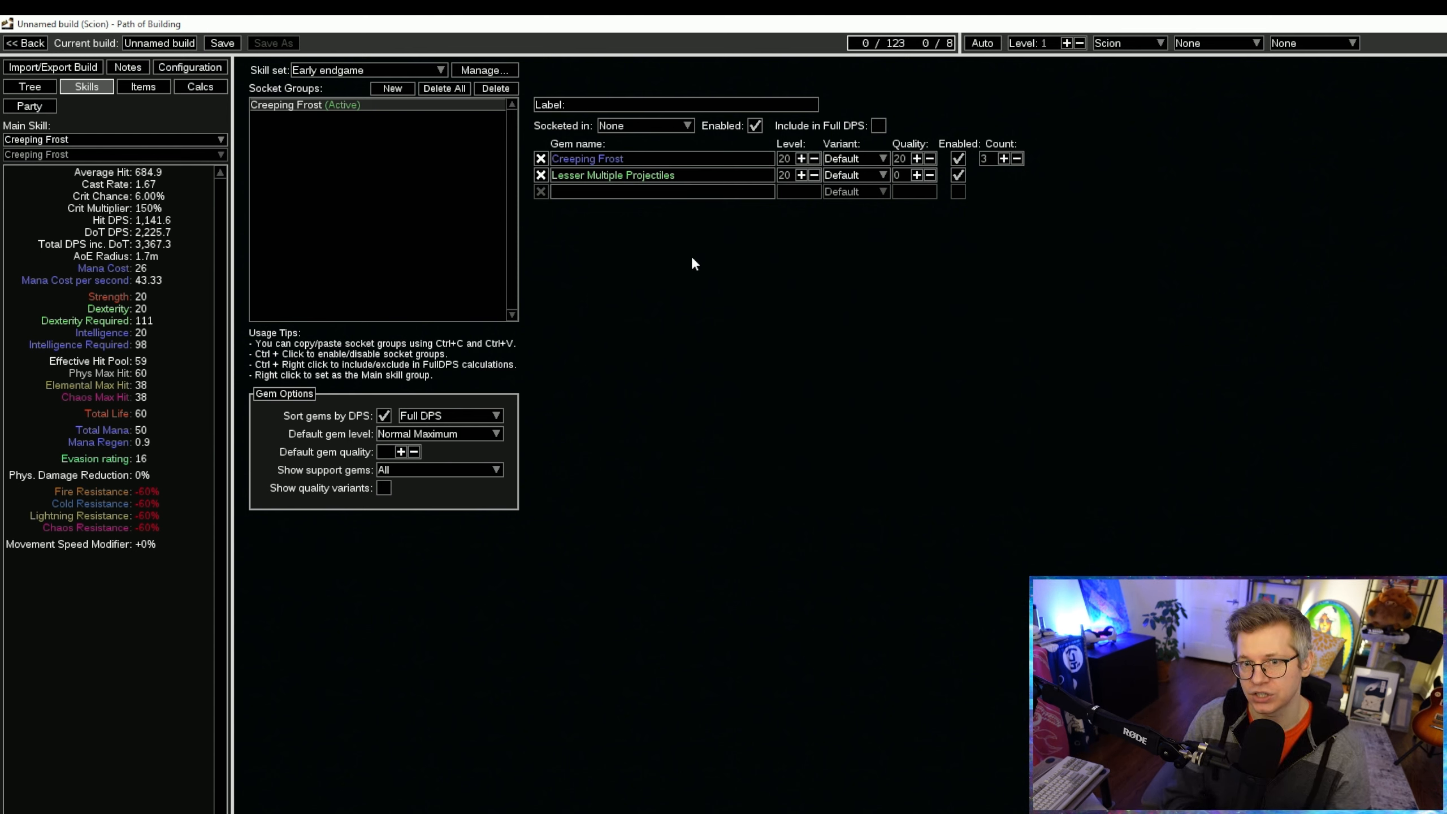
Include the Creeping Frost group in Full DPS and compare the gem's count at 1 and 3, leaving it at 3
click(878, 126)
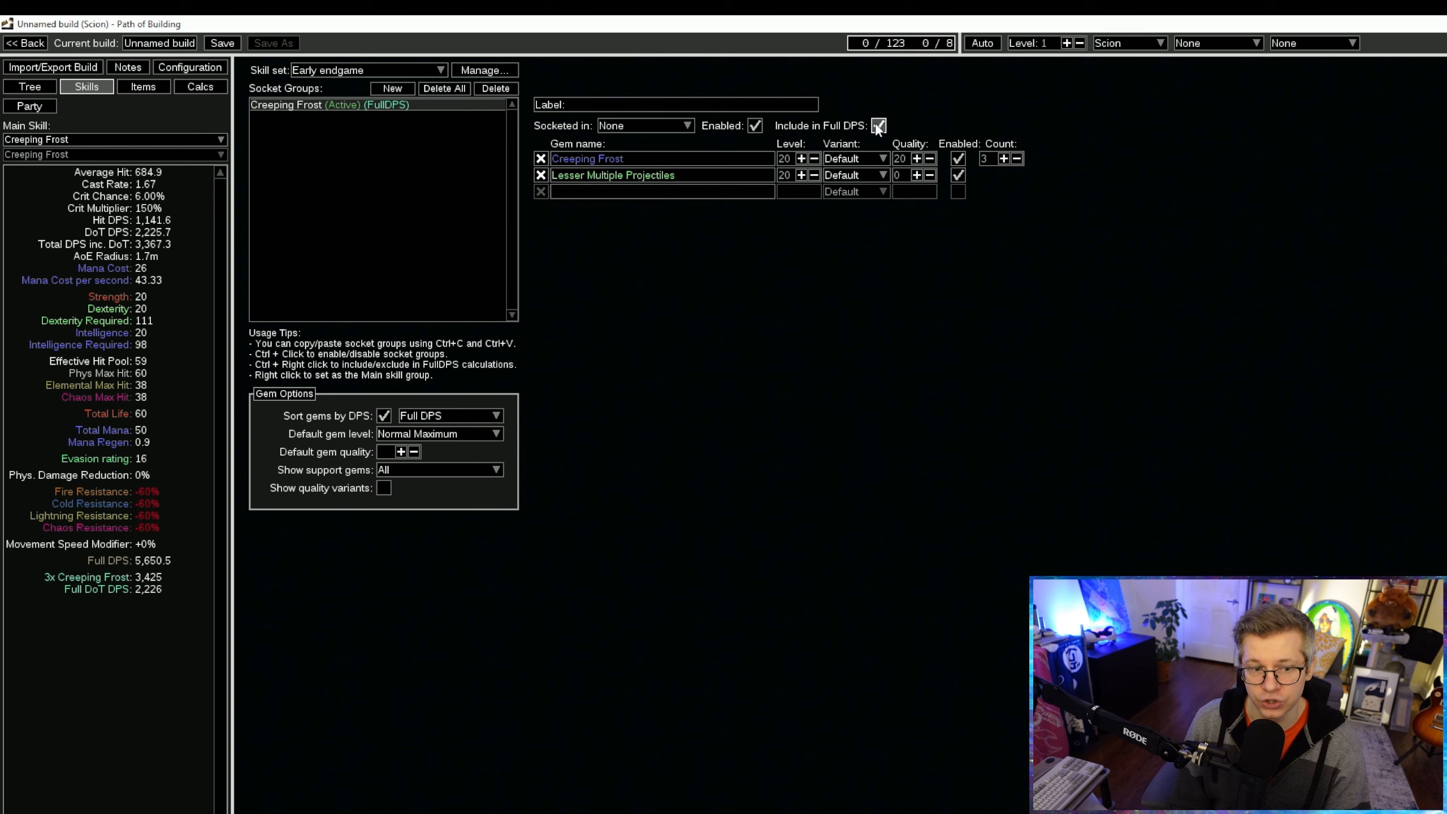
click(1016, 158)
click(1017, 158)
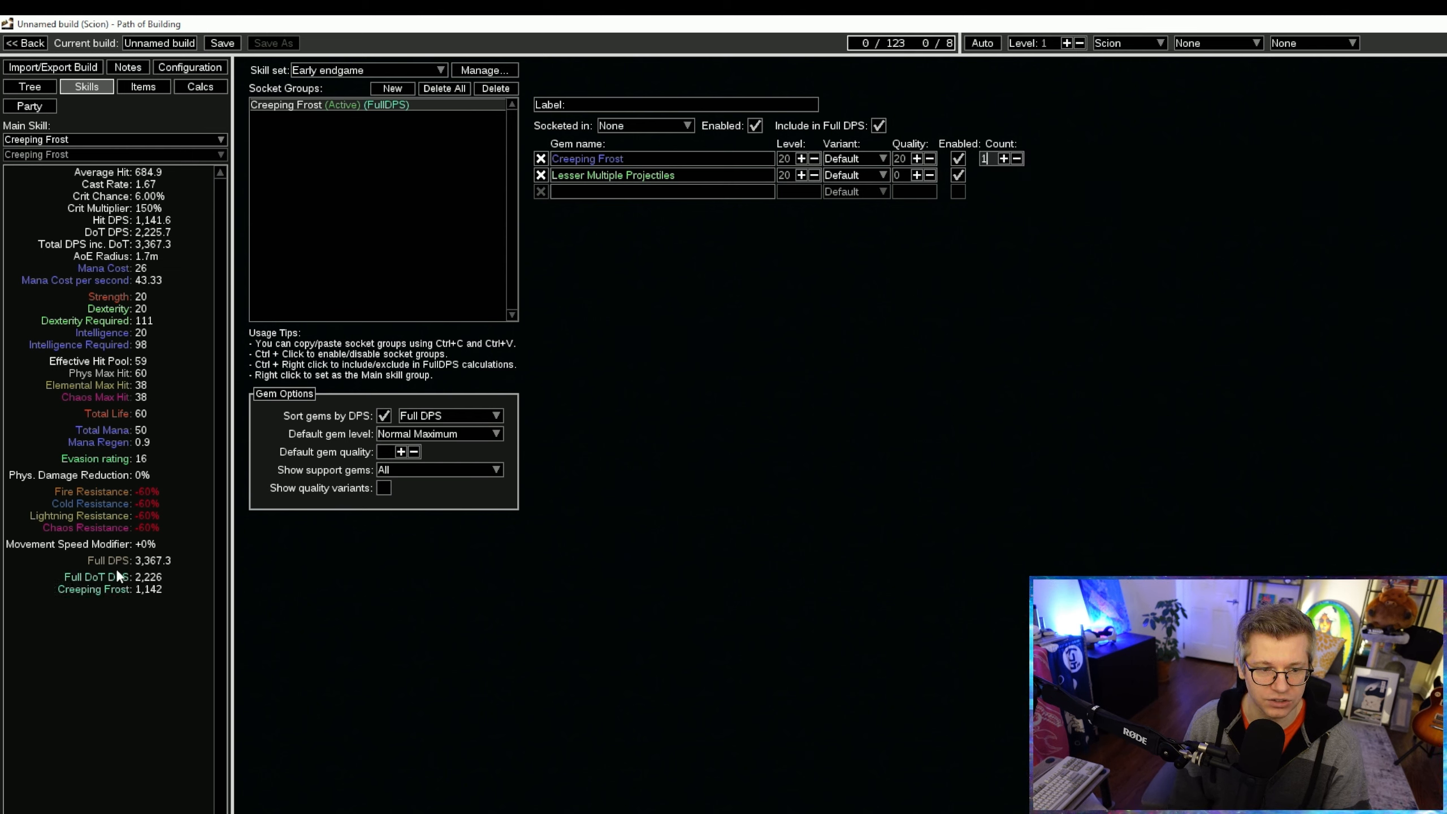
click(1004, 158)
click(1003, 158)
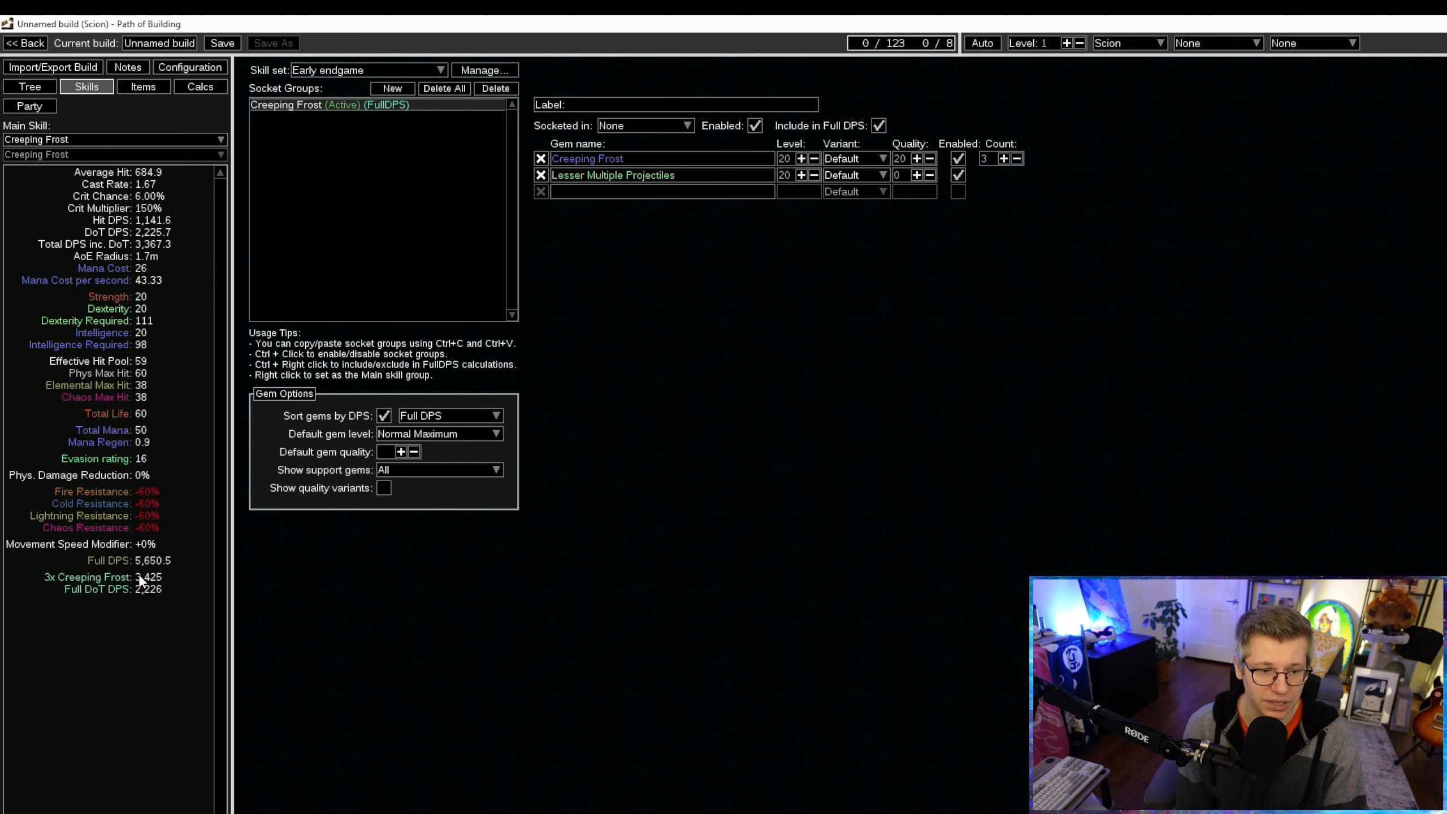